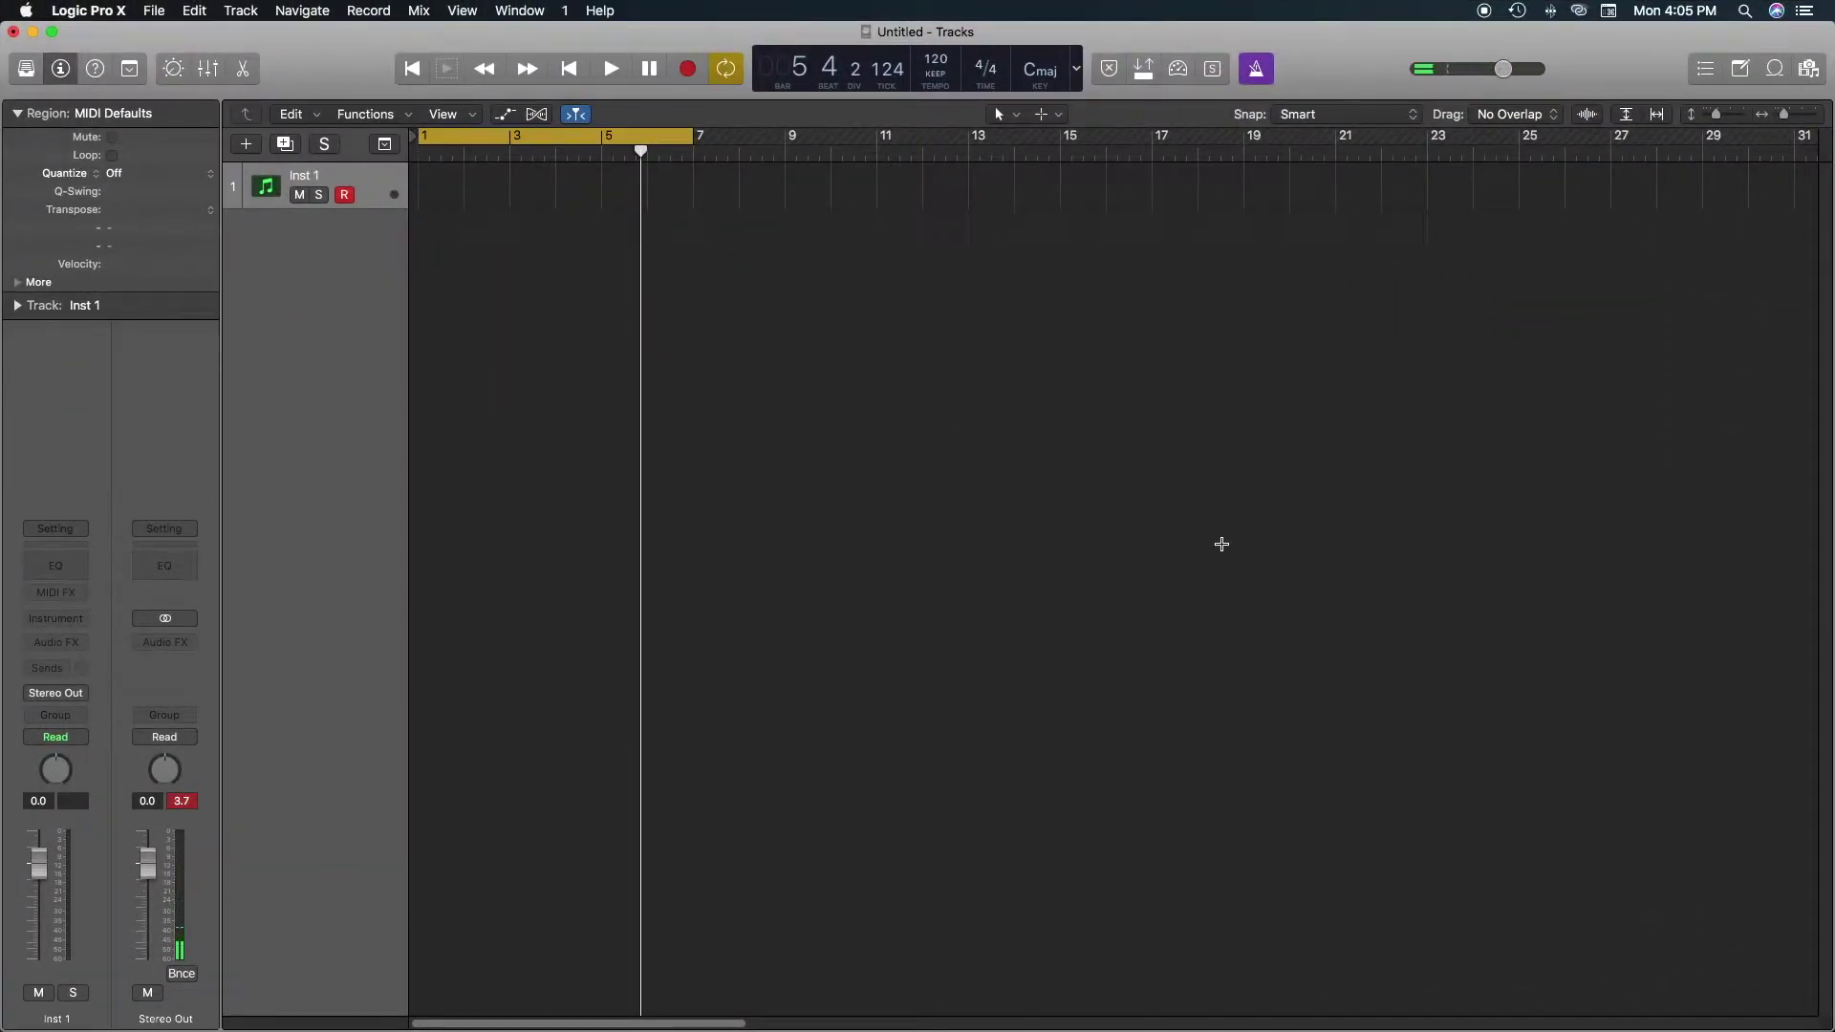
Add three more instrument tracks and load the Violins 1 patch from the Orchestral Strings sounds on the first track.
left_click(1301, 567)
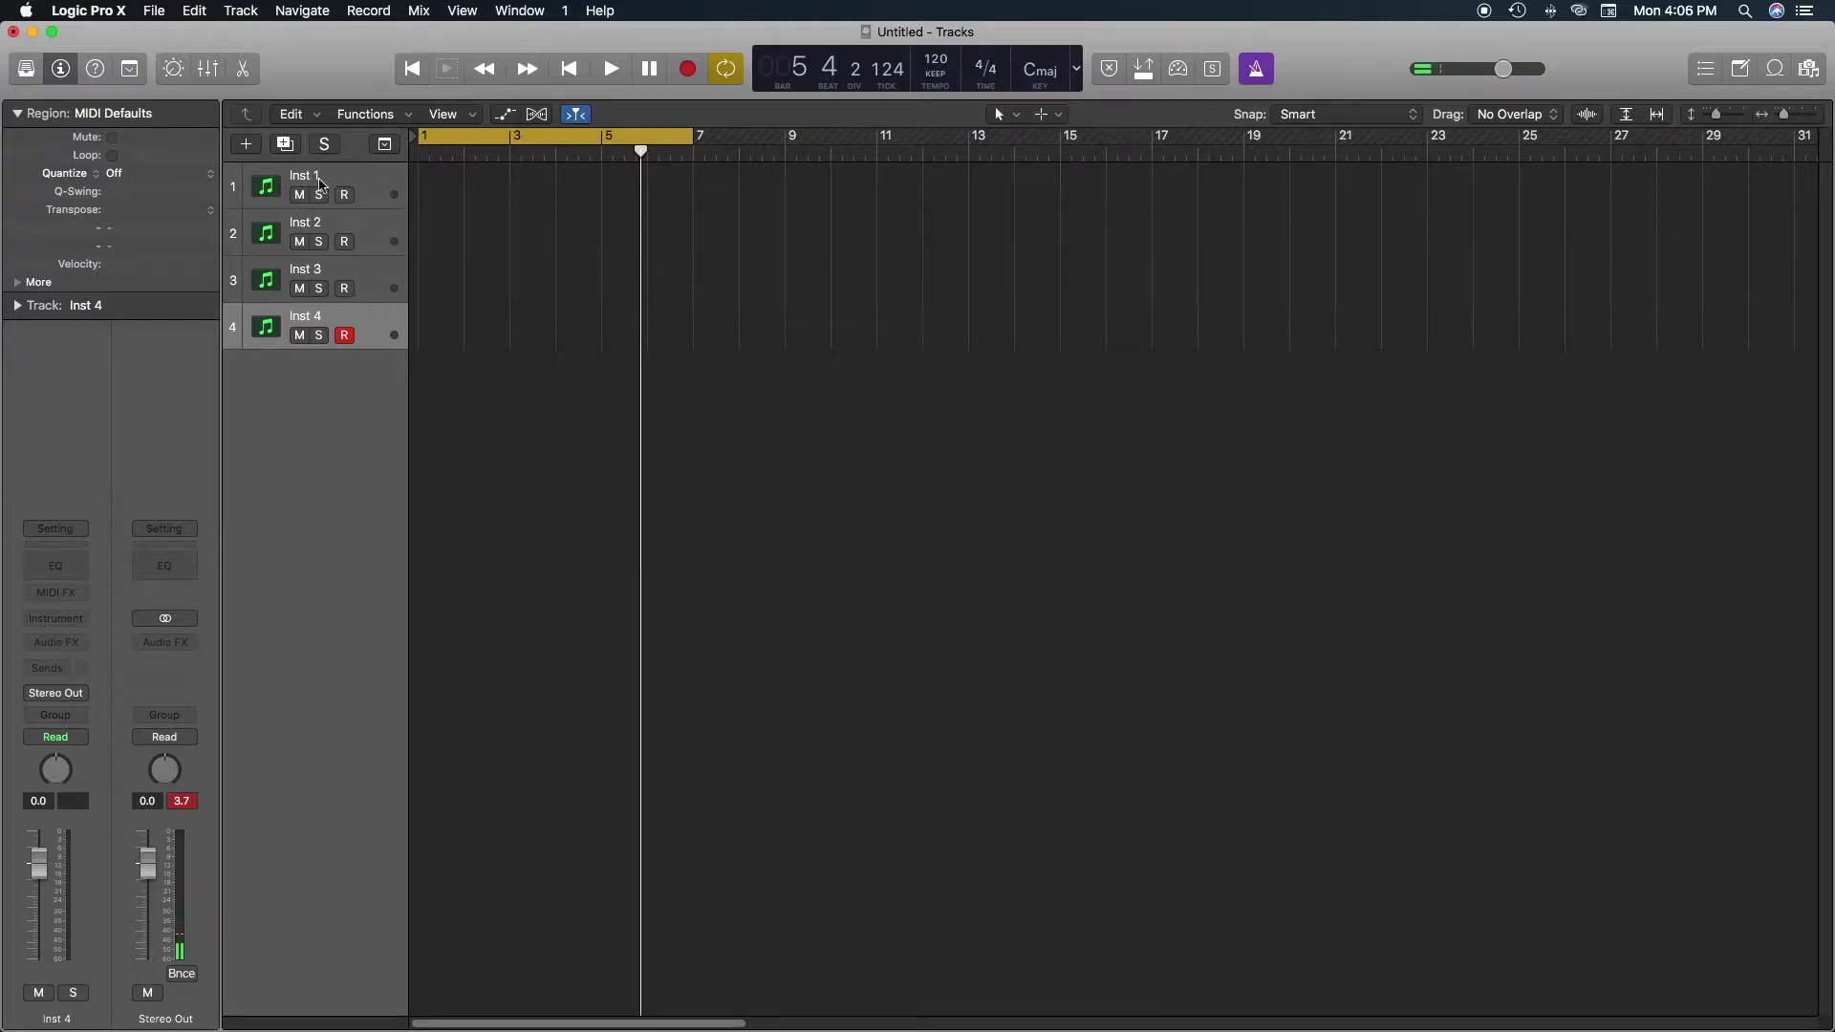
left_click(321, 185)
left_click(26, 69)
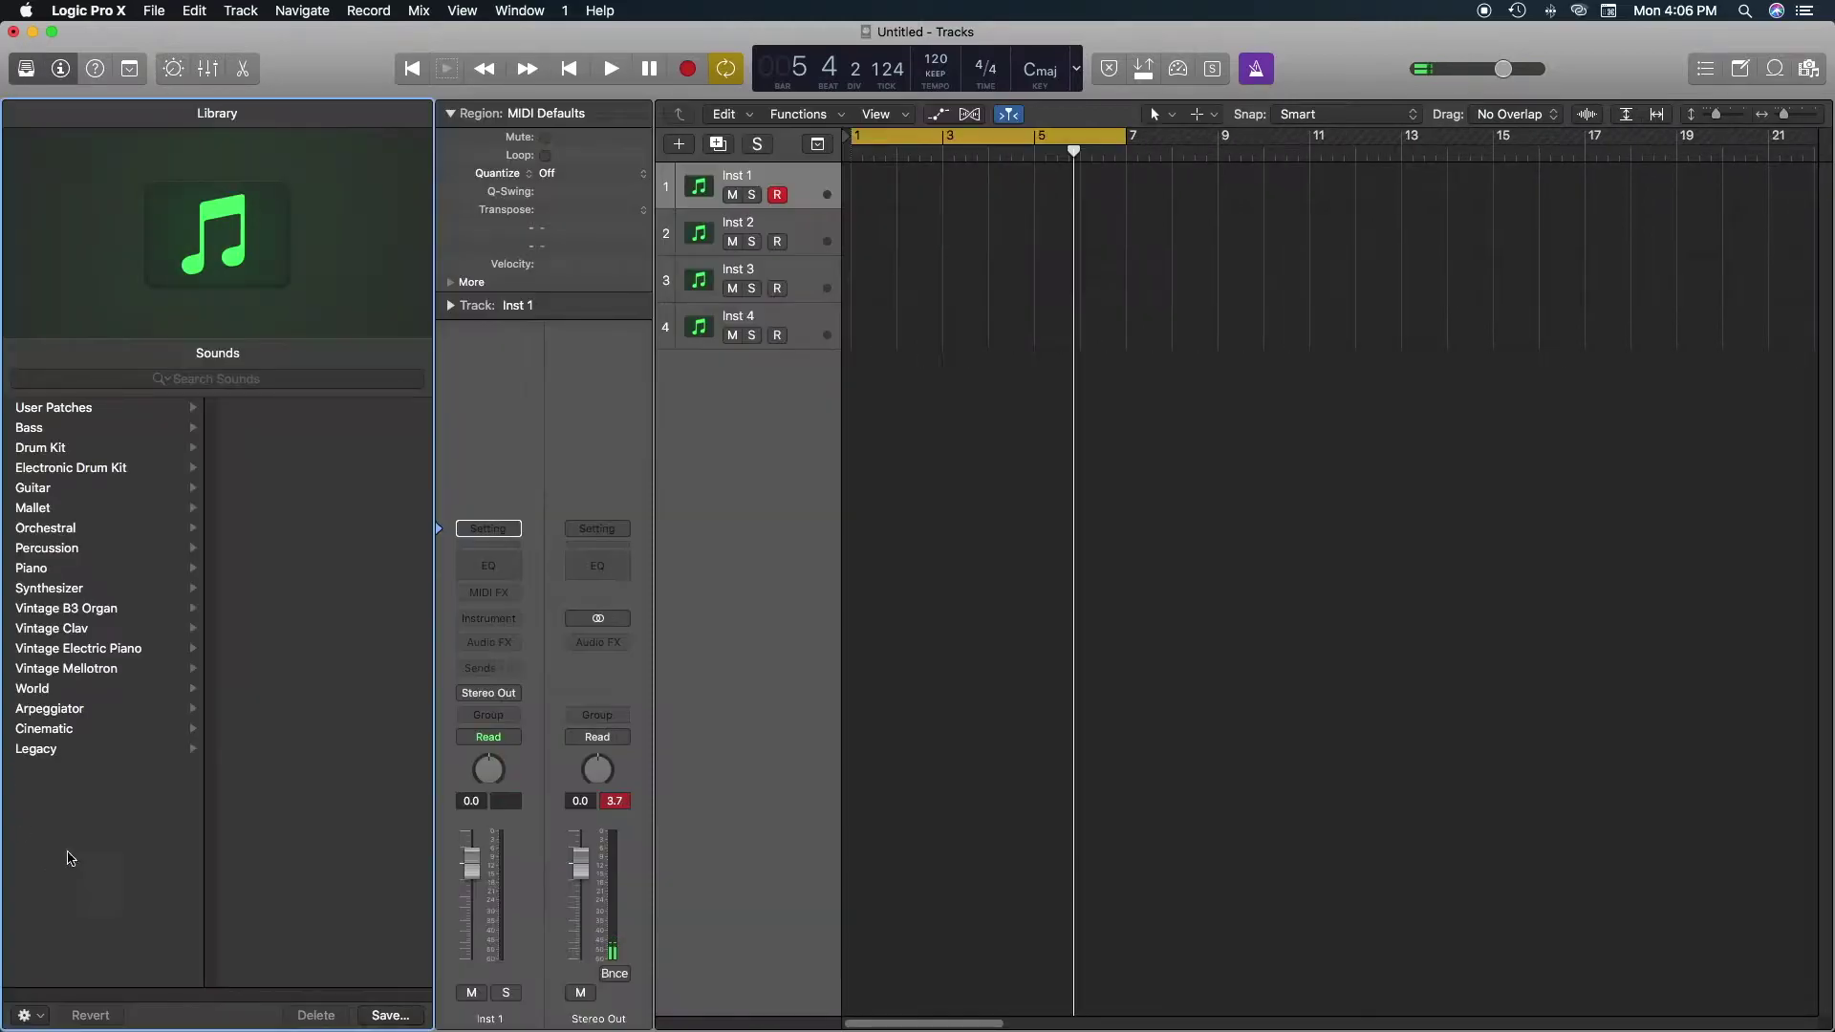
left_click(153, 528)
left_click(324, 527)
left_click(275, 650)
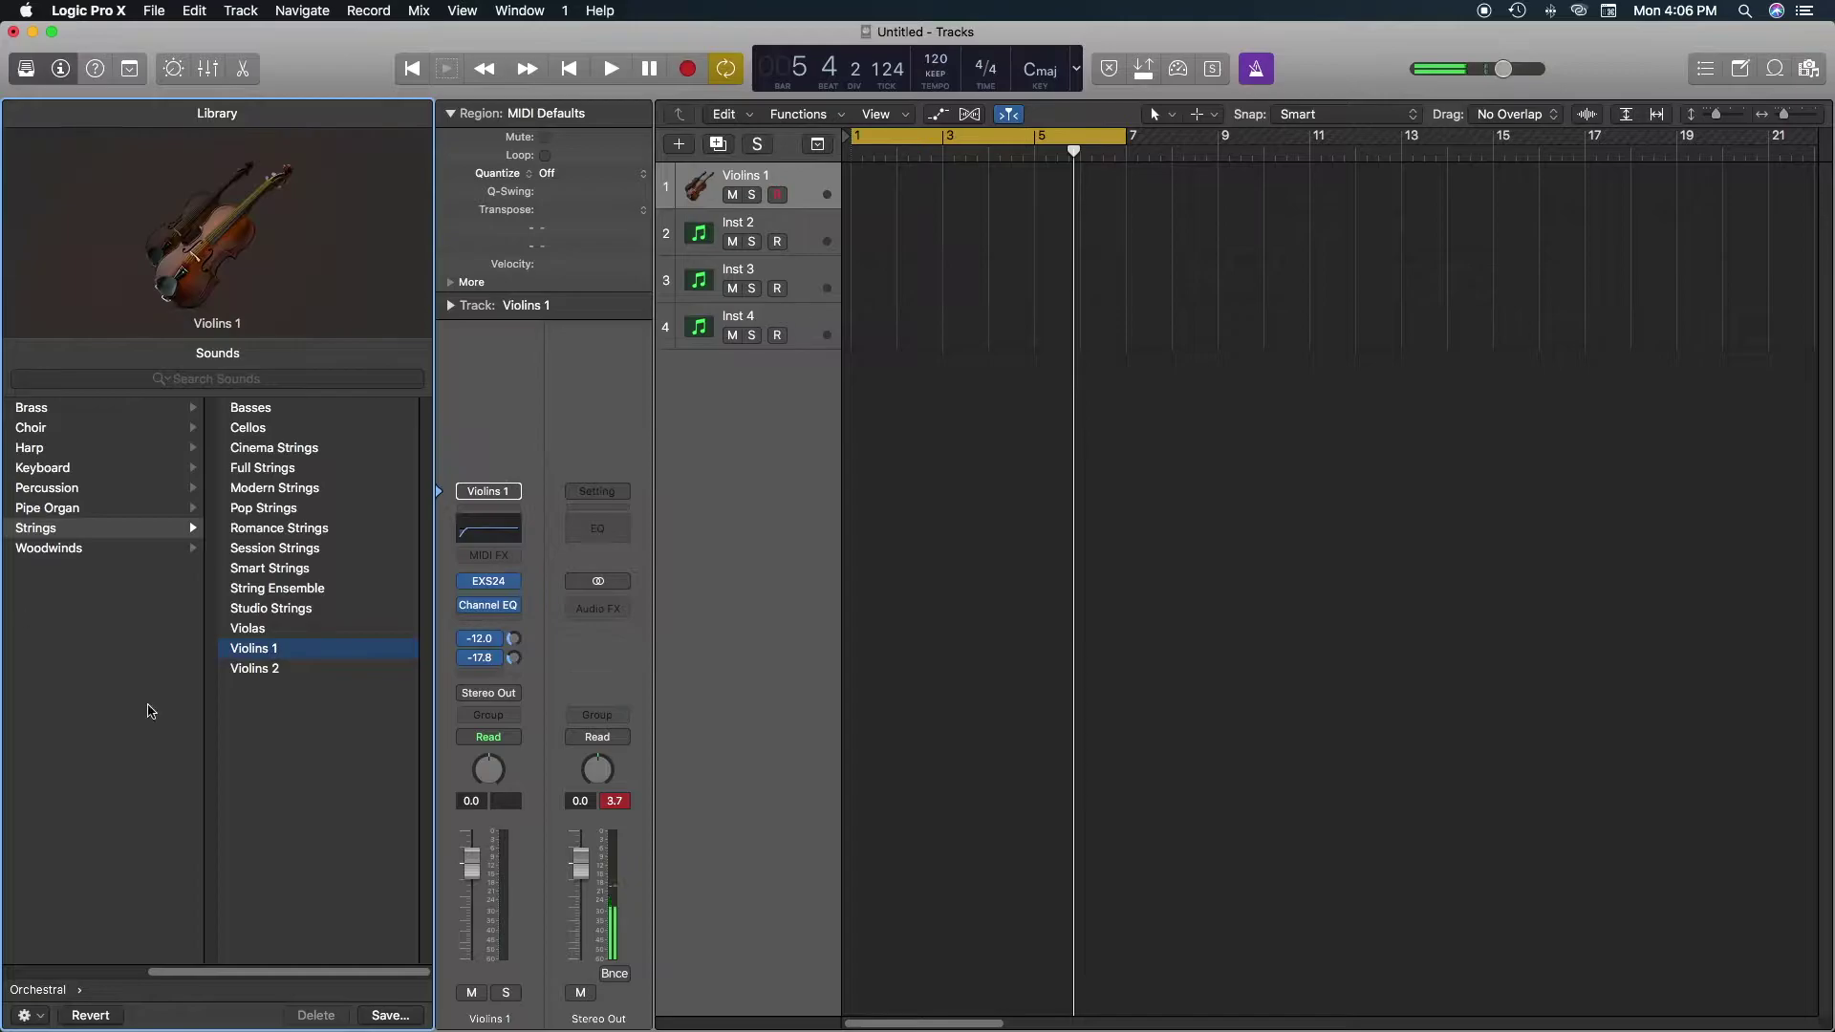
Load the Orchestral Strings patch Violins 2 on the second track.
left_click(857, 228)
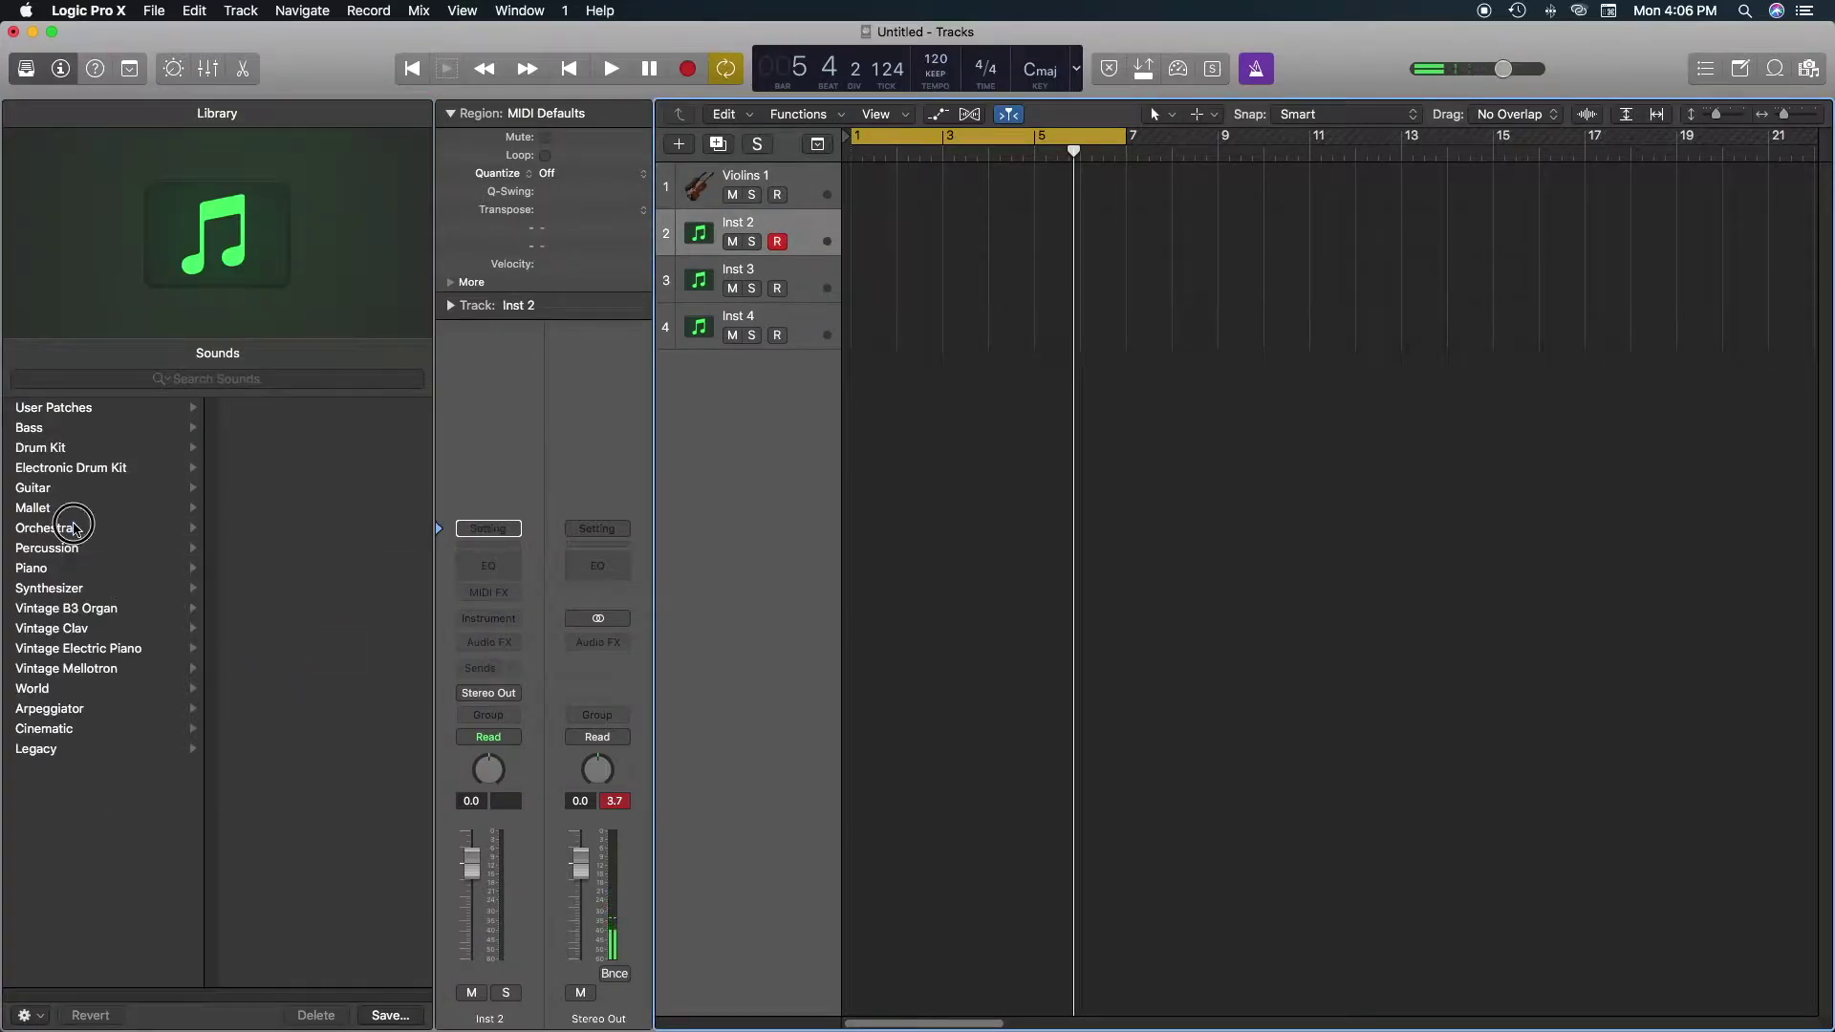
left_click(75, 528)
left_click(240, 667)
Load the Orchestral Strings patch Violas on the third track.
key("Down")
left_click(77, 528)
left_click(234, 509)
left_click(96, 970)
left_click(292, 530)
left_click(276, 631)
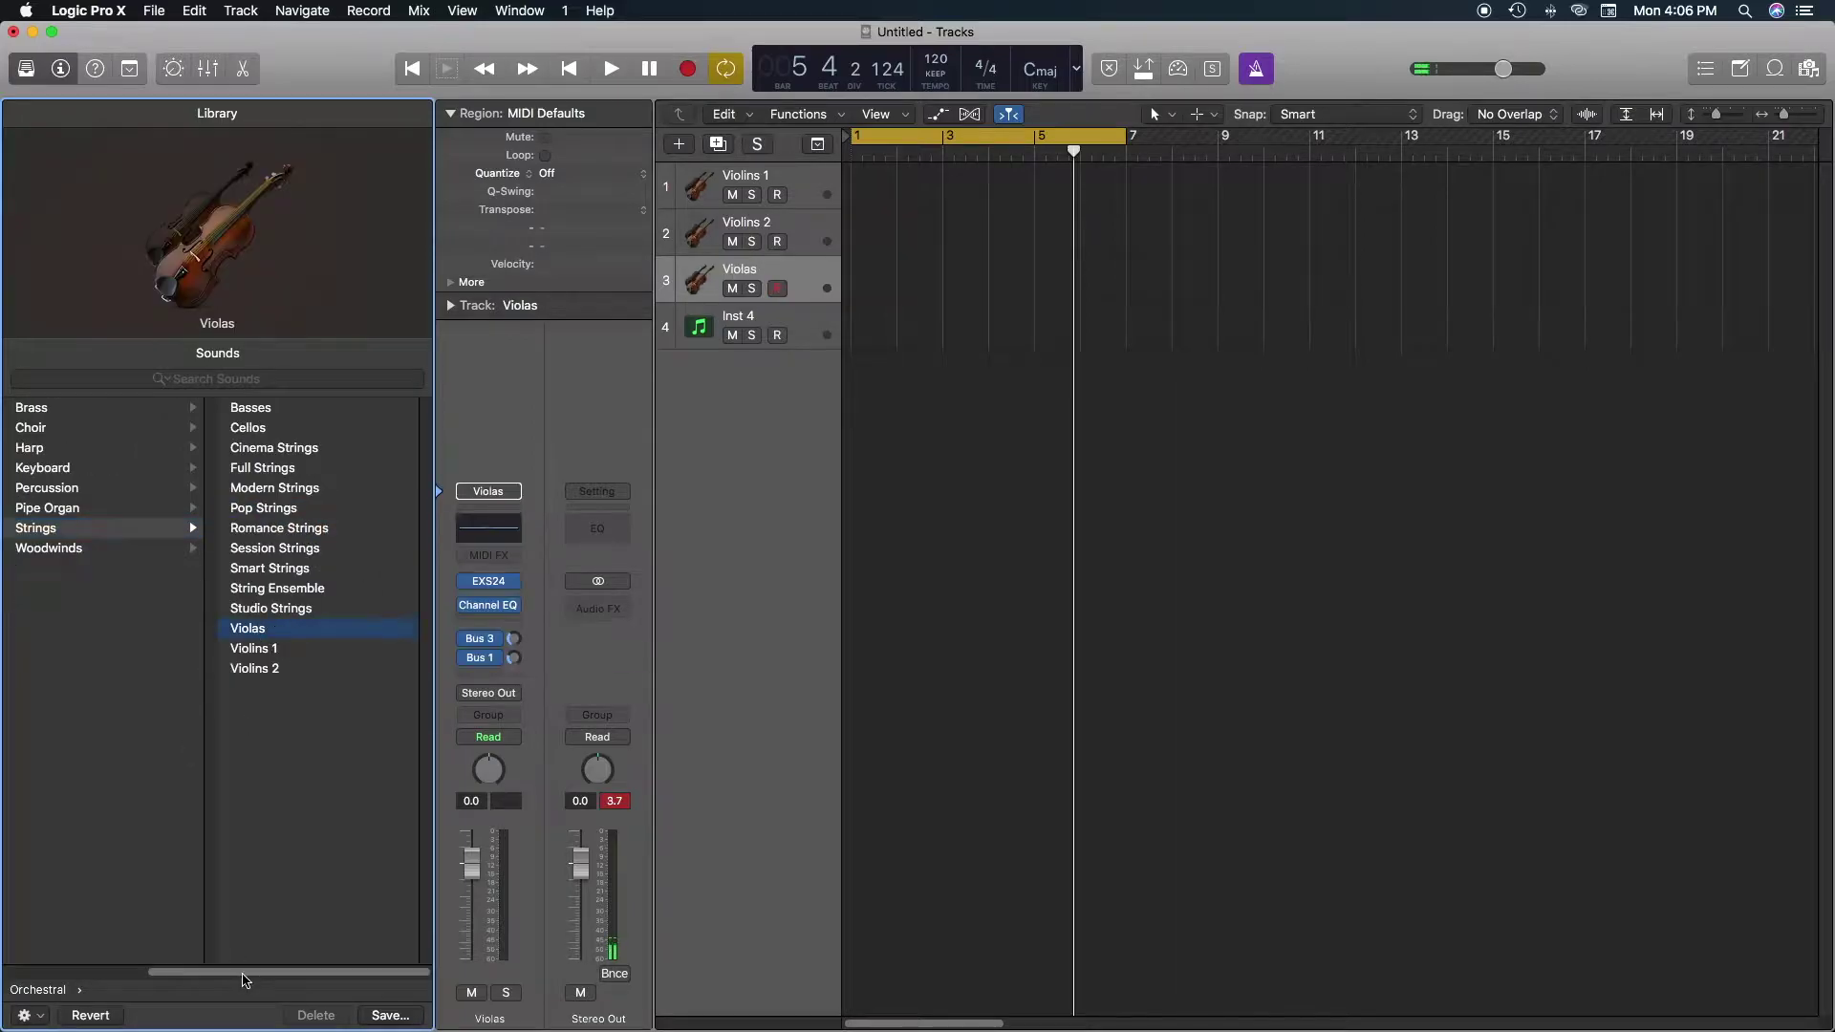
Load the Orchestral Strings patch Cellos on the fourth track.
left_click_drag(242, 975, 14, 979)
left_click(791, 317)
left_click(61, 528)
left_click(267, 532)
left_click(272, 427)
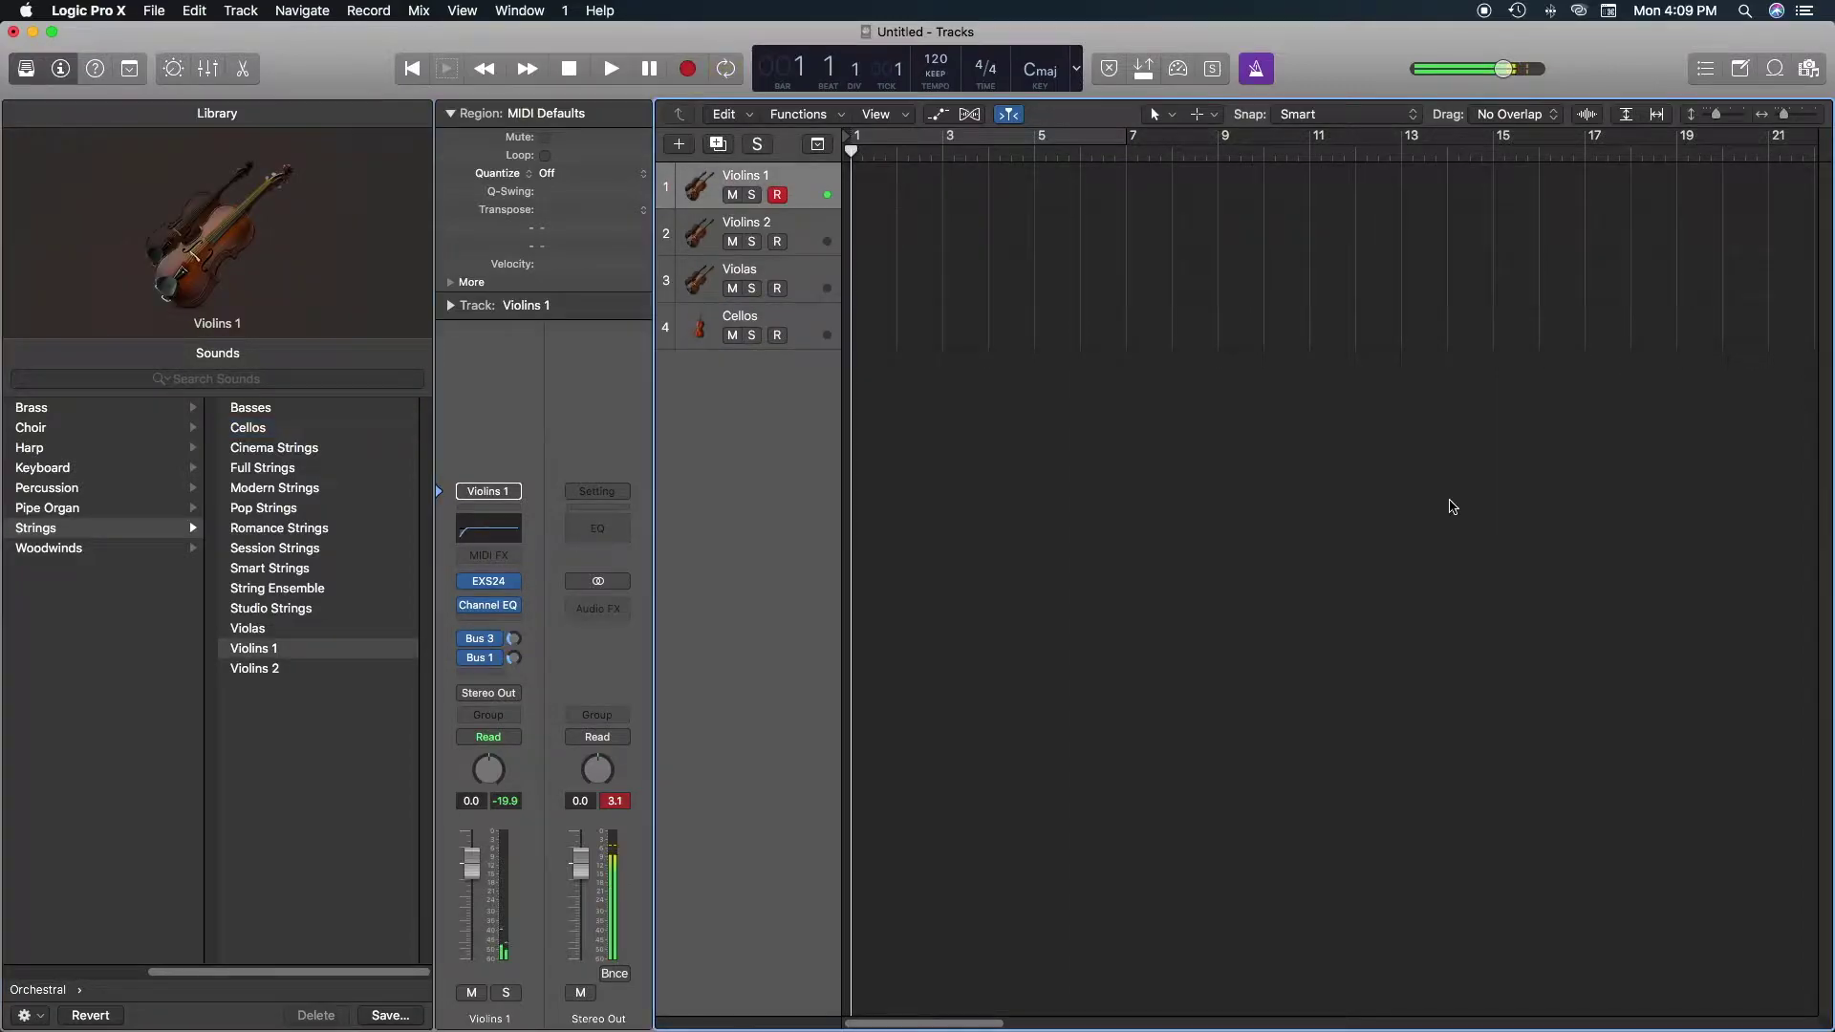
Record a melody of about 11 bars on the Violins 1 track and play it back from the start.
key("r")
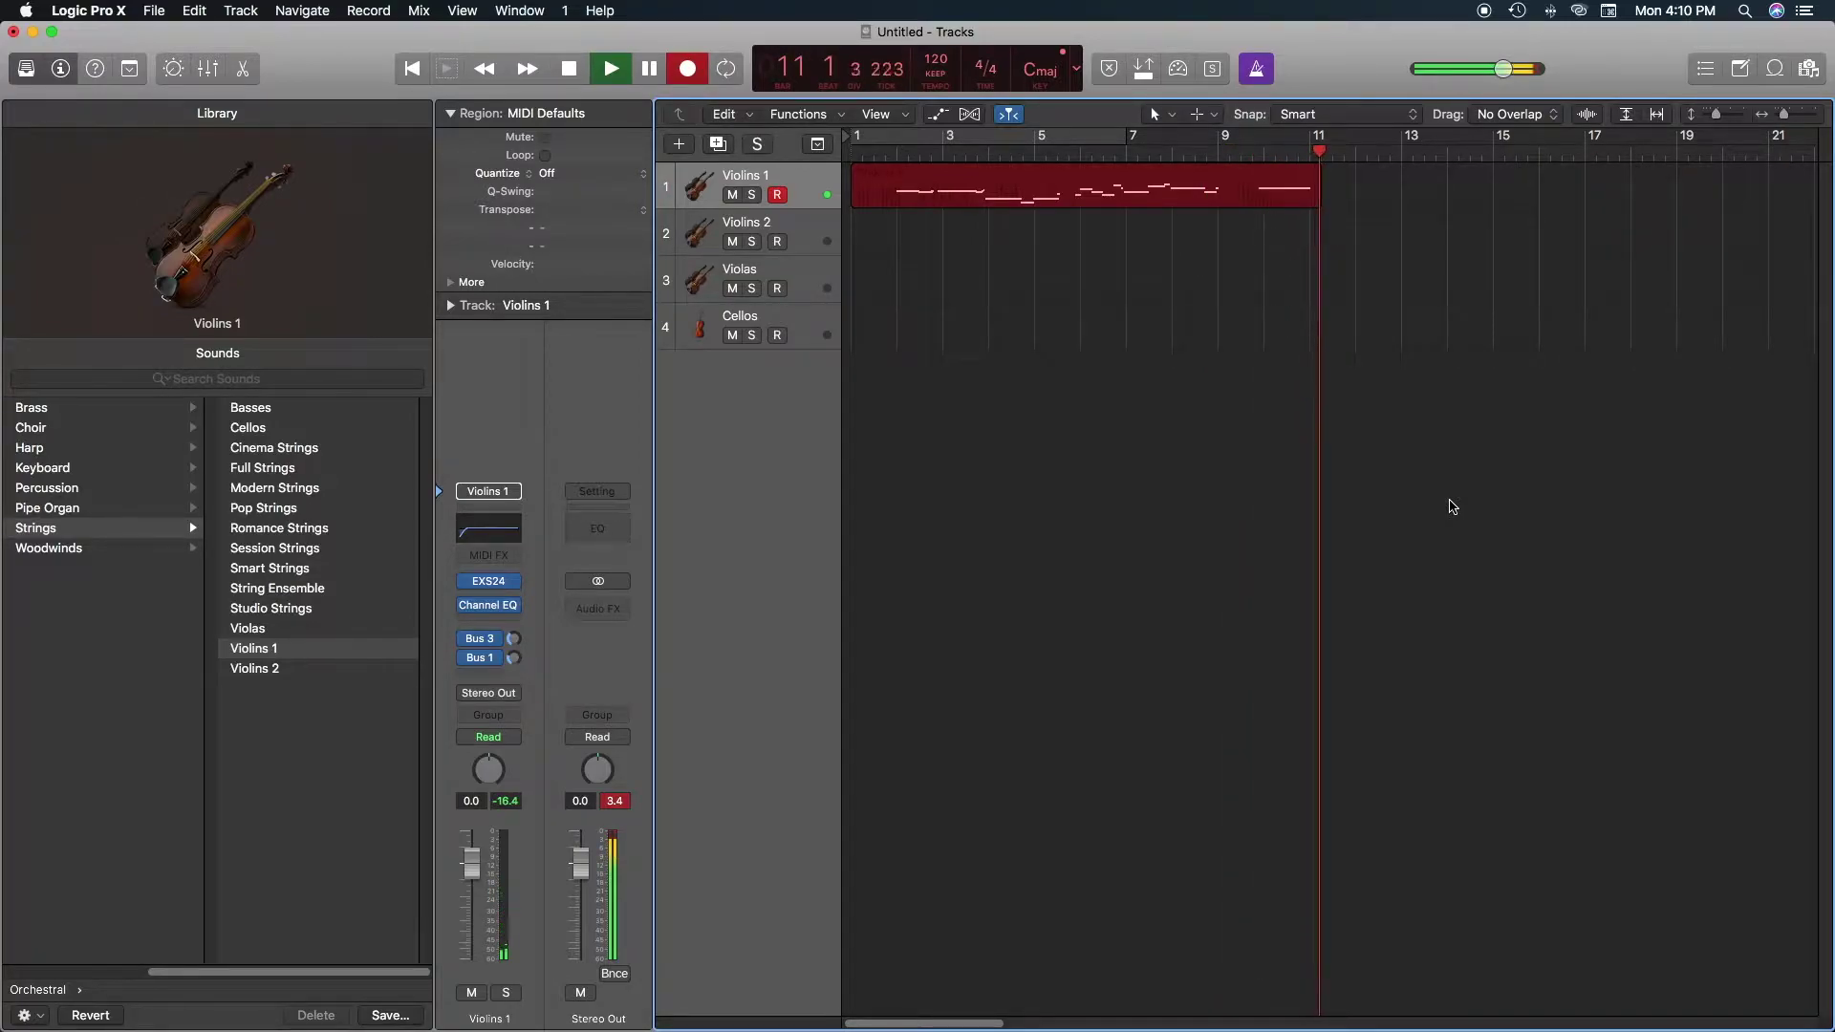
key("space")
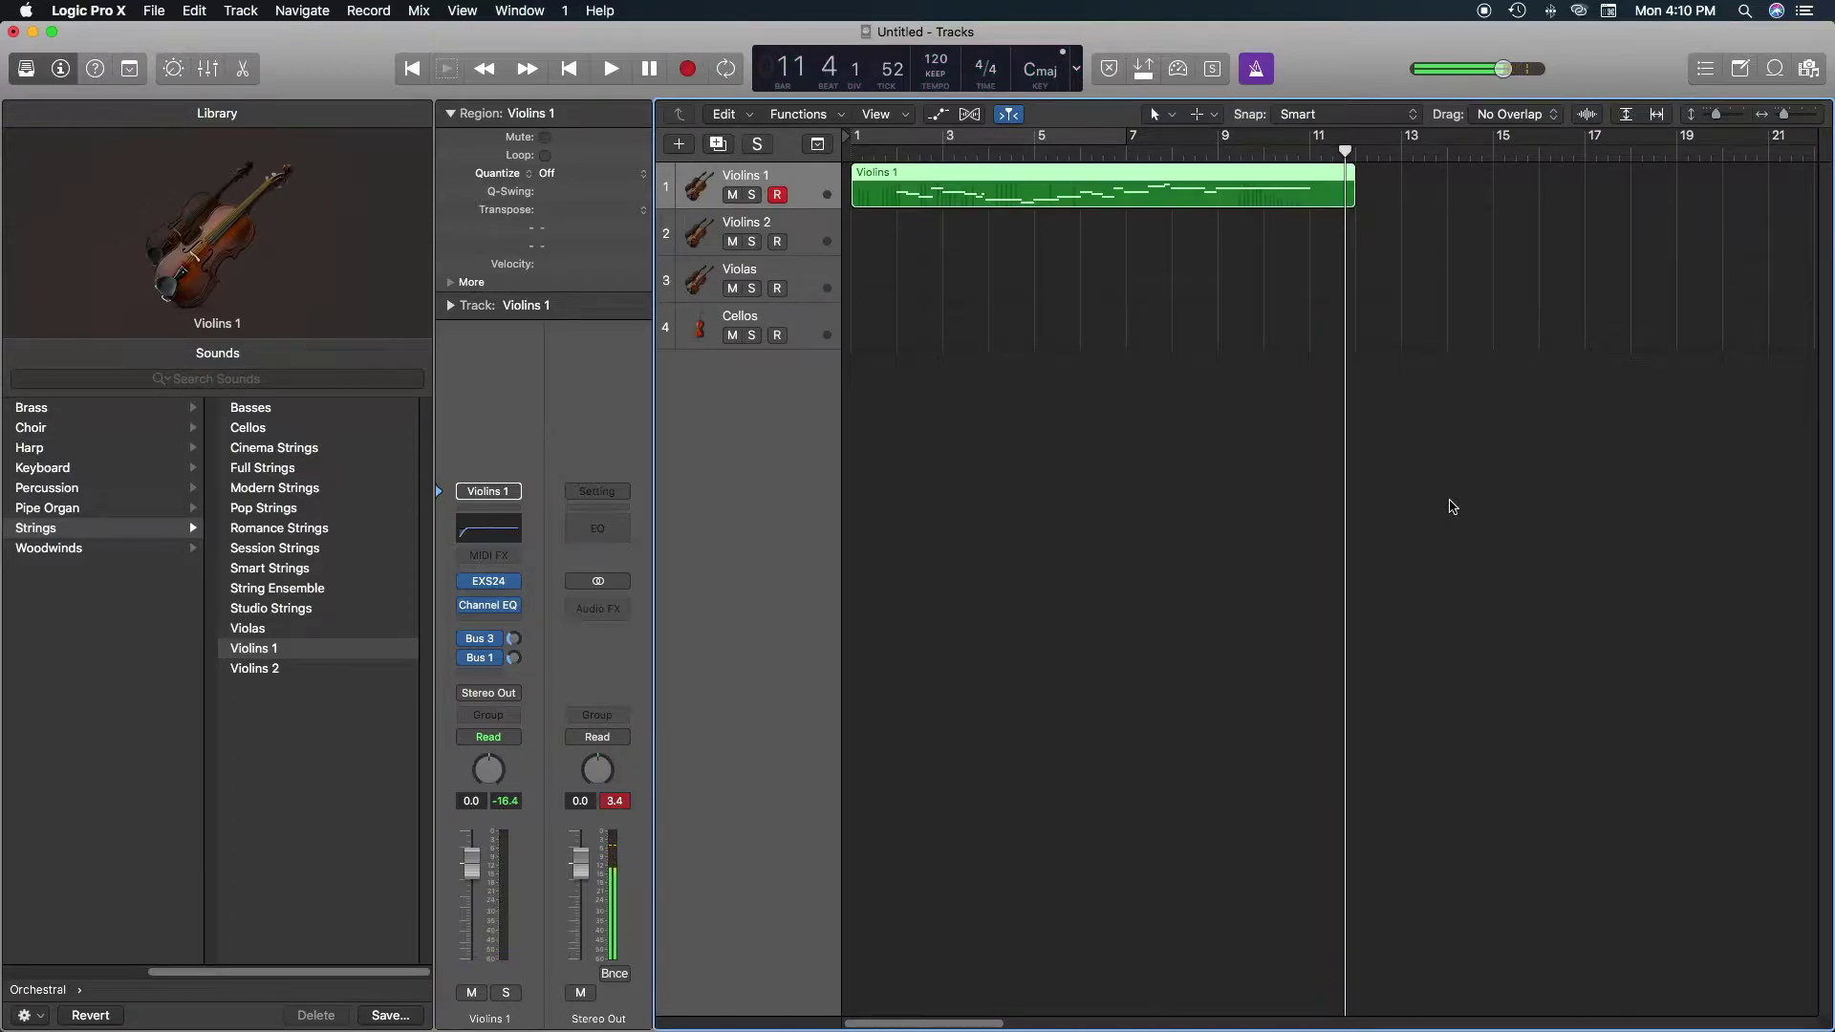
key("Return")
key("space")
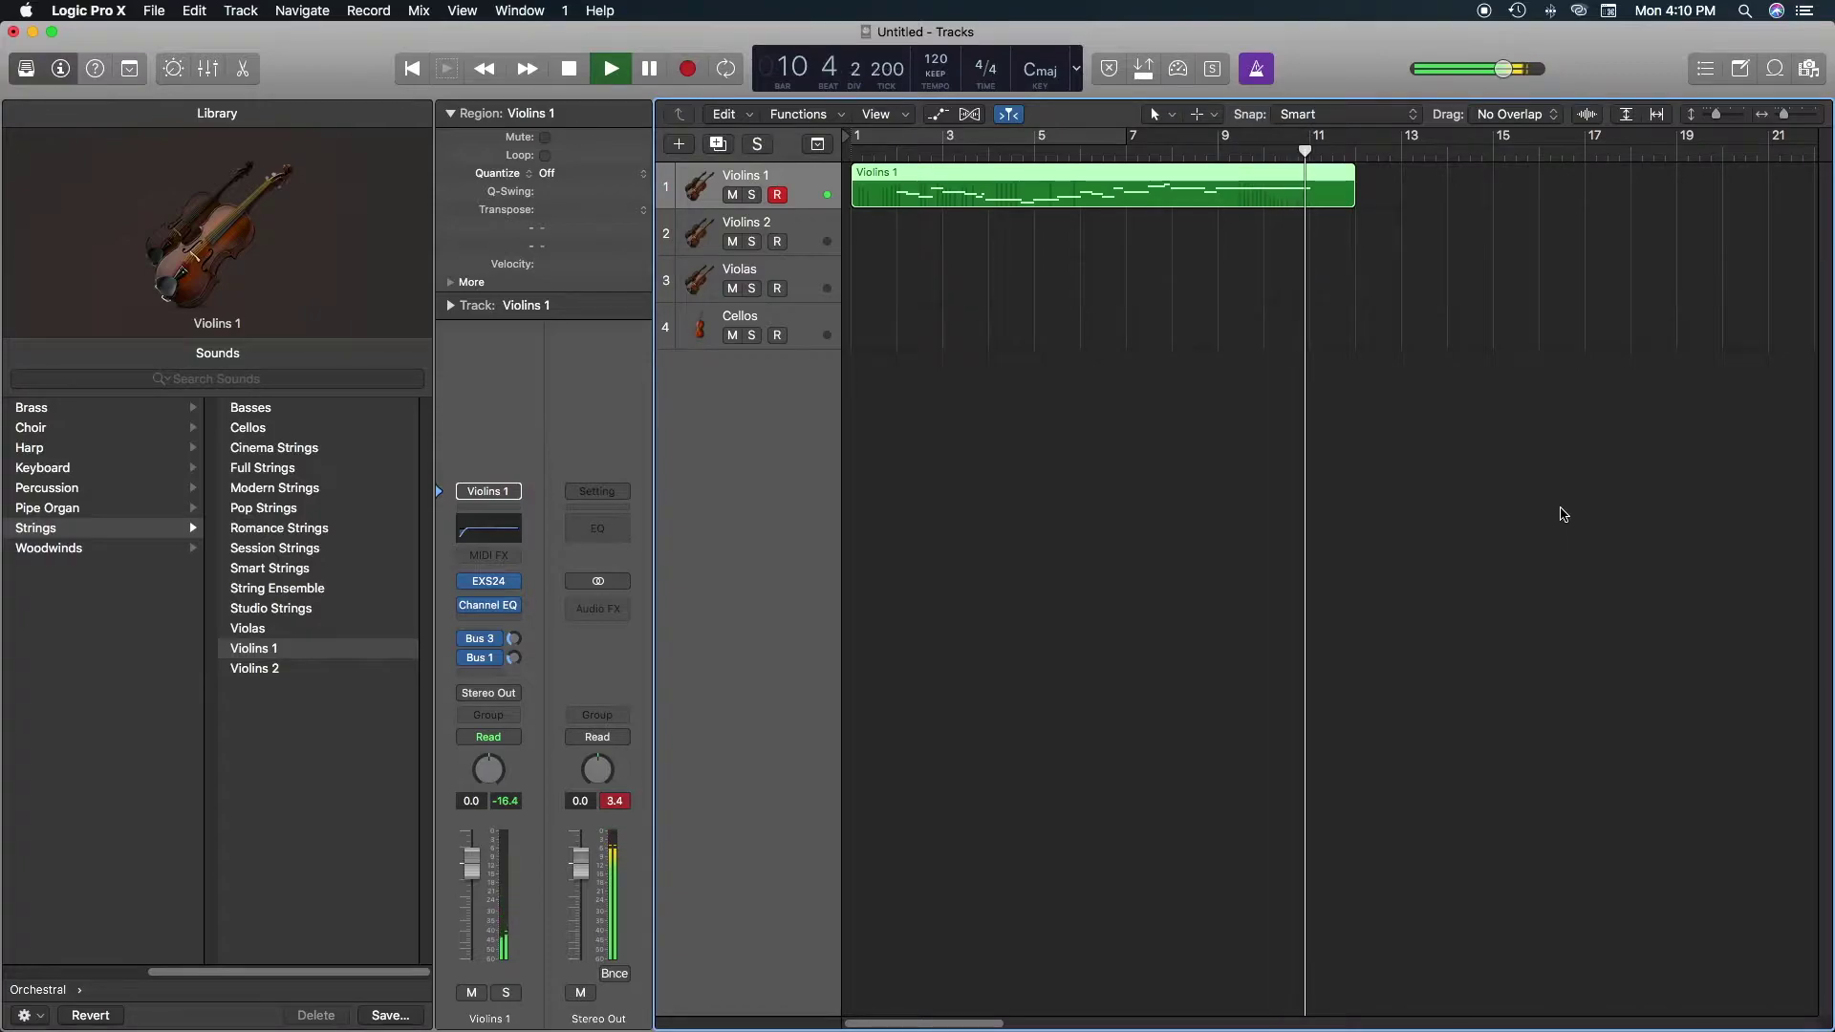
key("space")
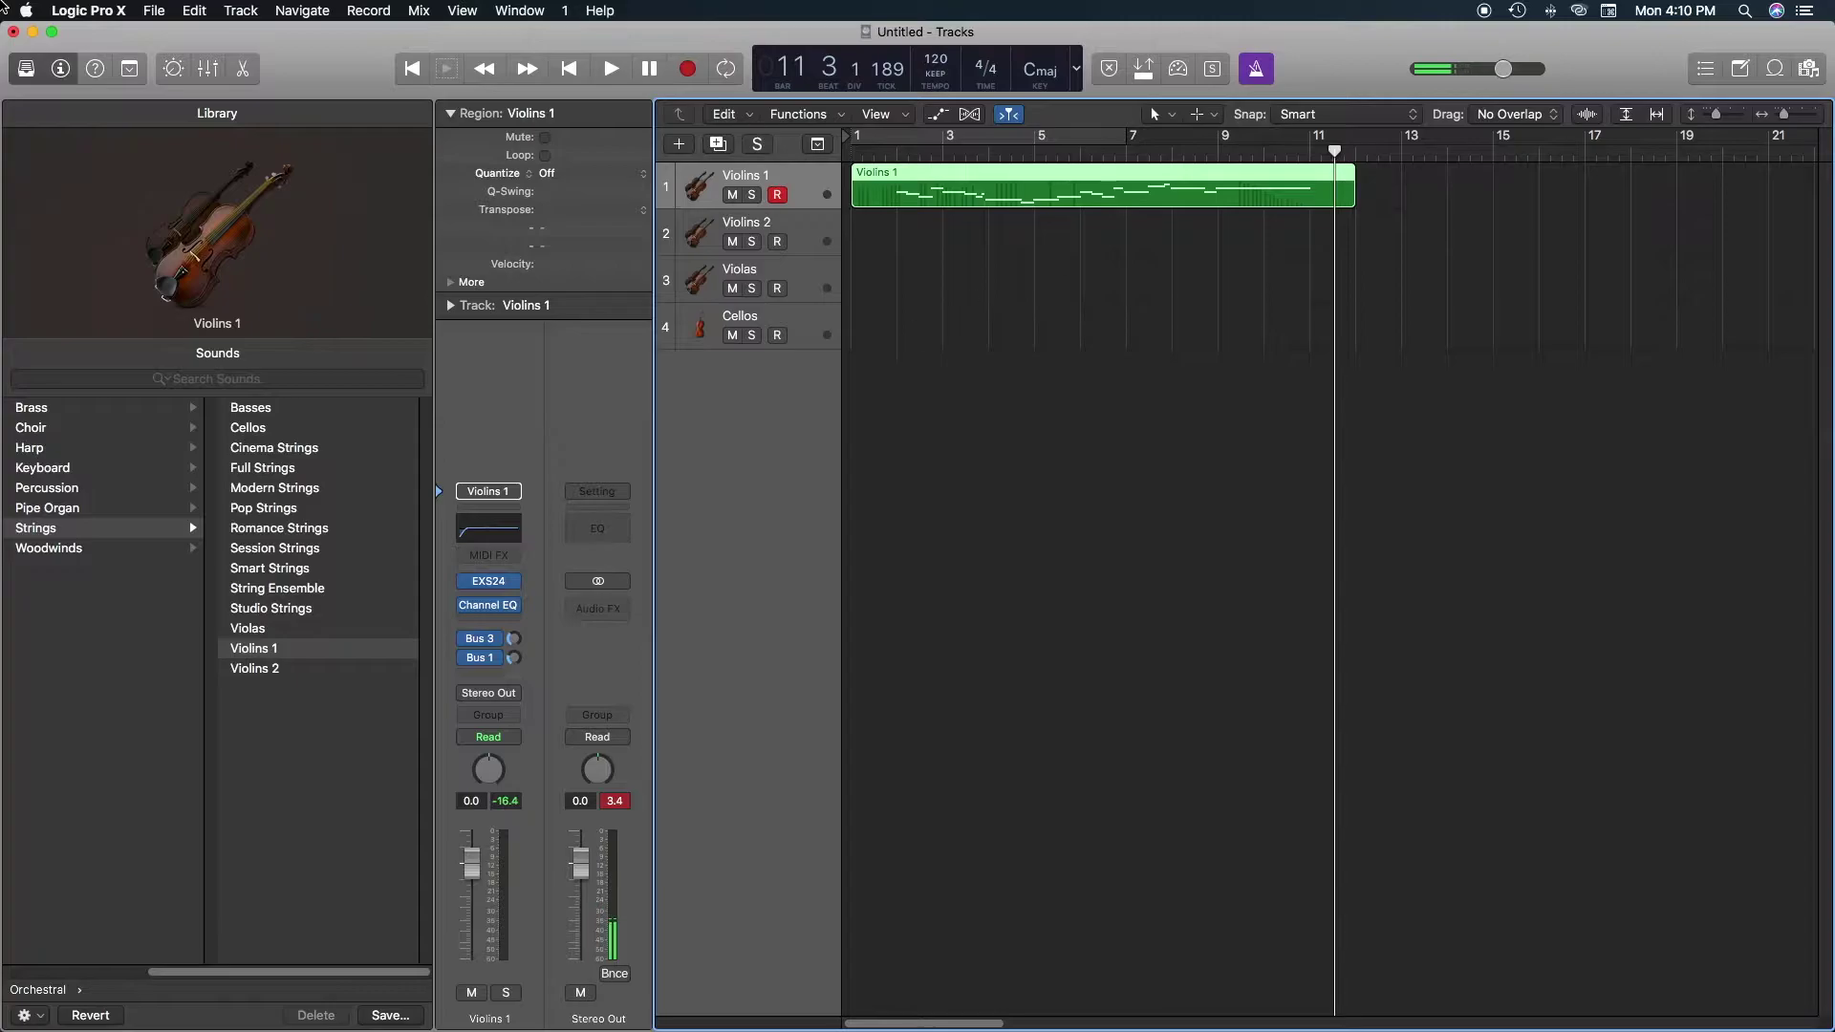
Hide the sound library and copy the Violins 1 region onto the Violins 2, Violas and Cellos tracks.
left_click(23, 73)
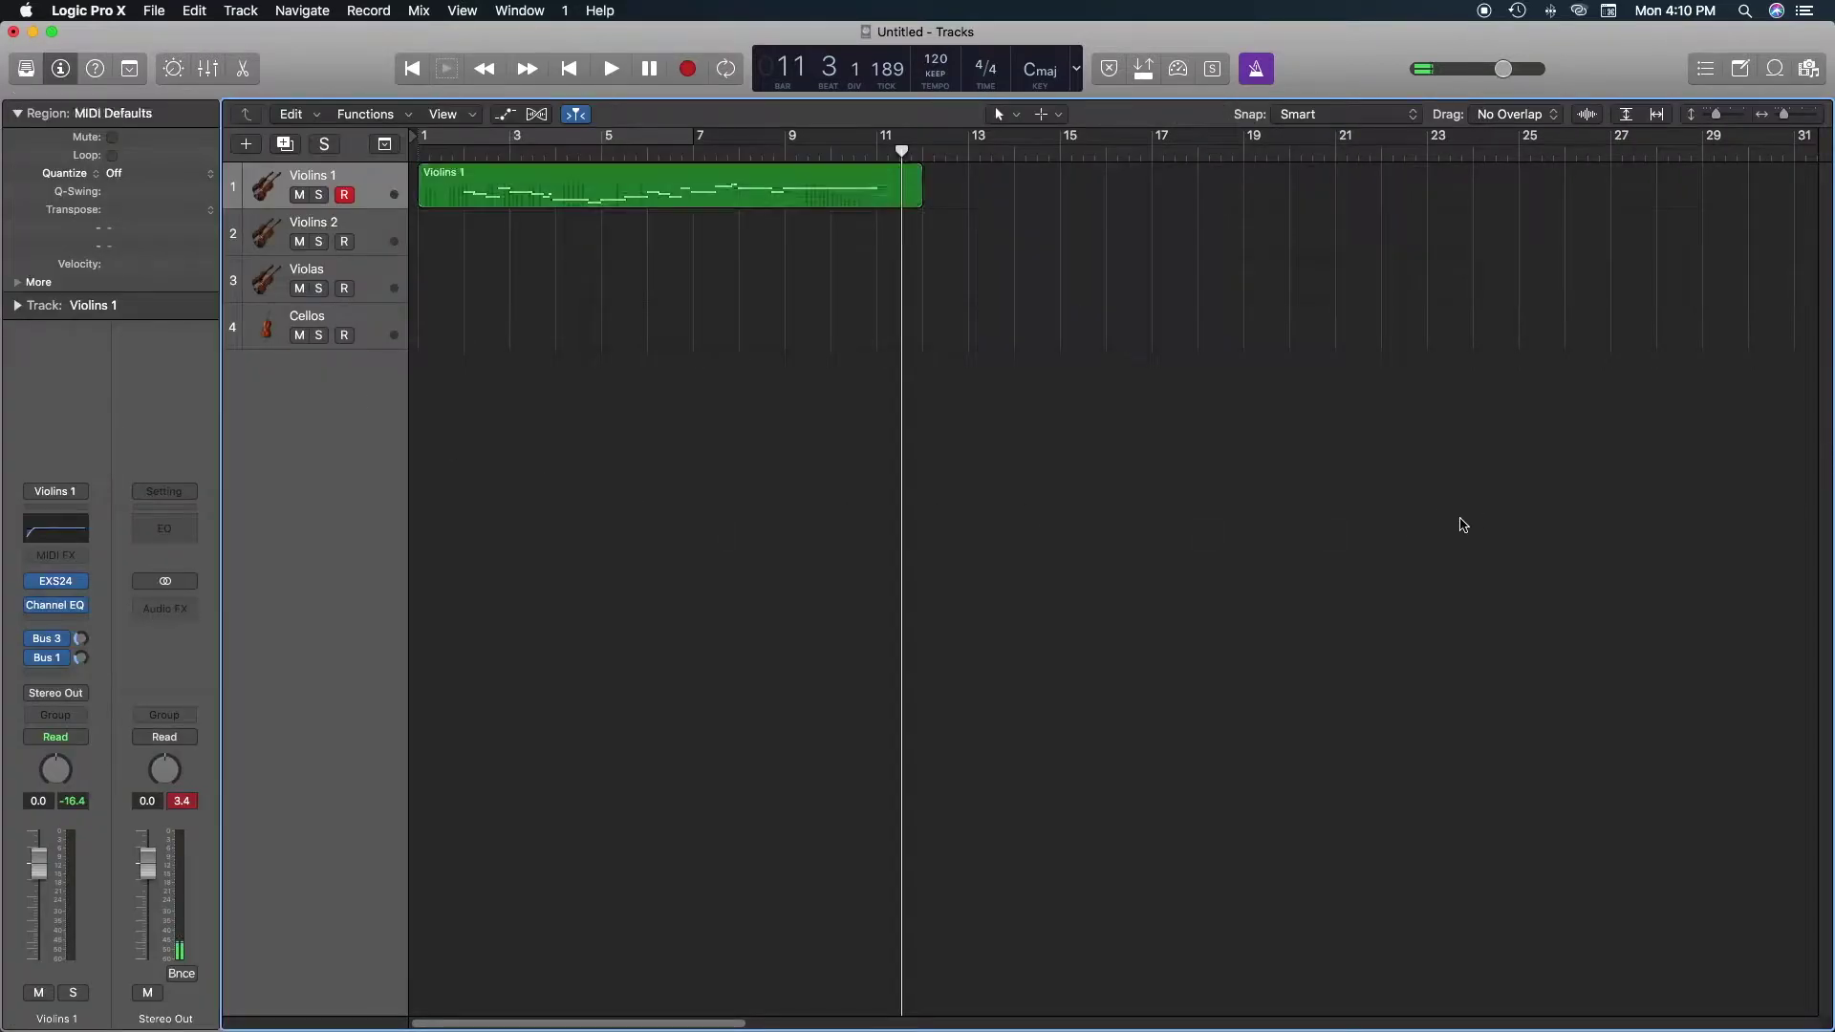
left_click(579, 194)
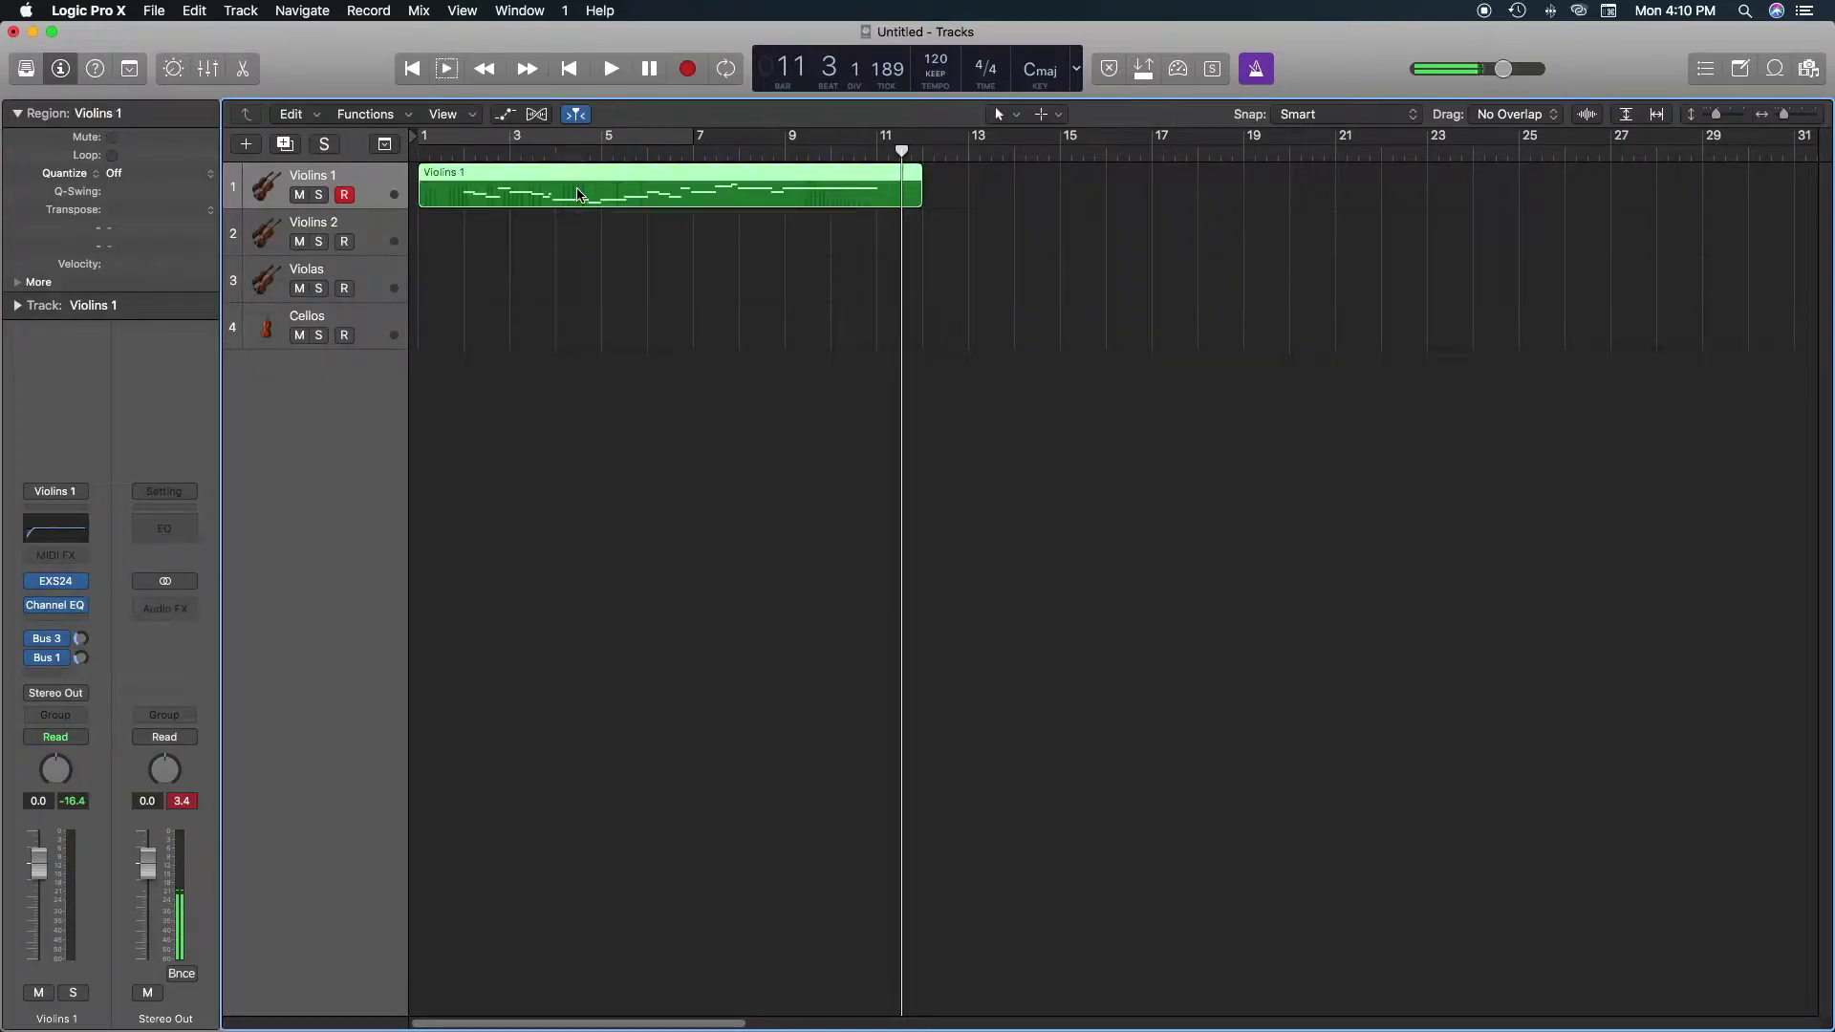
left_click_drag(577, 193, 619, 313)
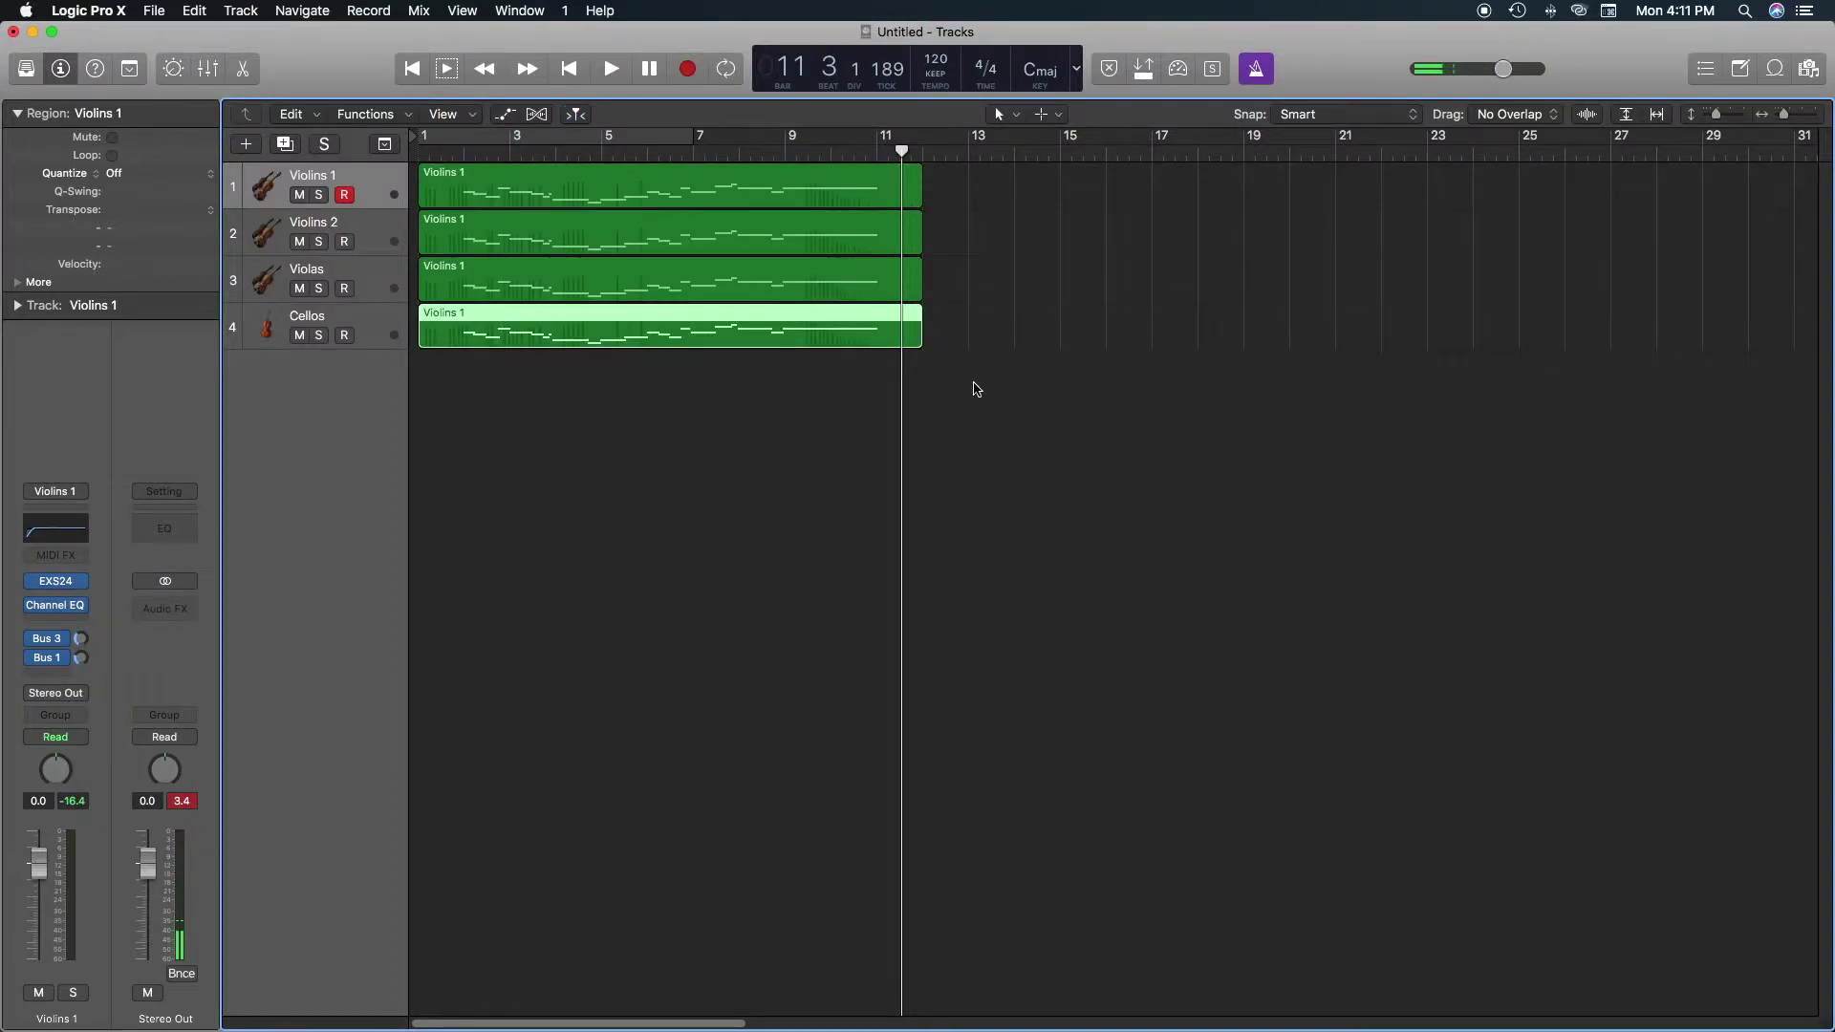
Set the cycle range from bar 1 beat 4 to bar 11 and play back the four string tracks.
left_click(428, 137)
left_click_drag(691, 135, 877, 137)
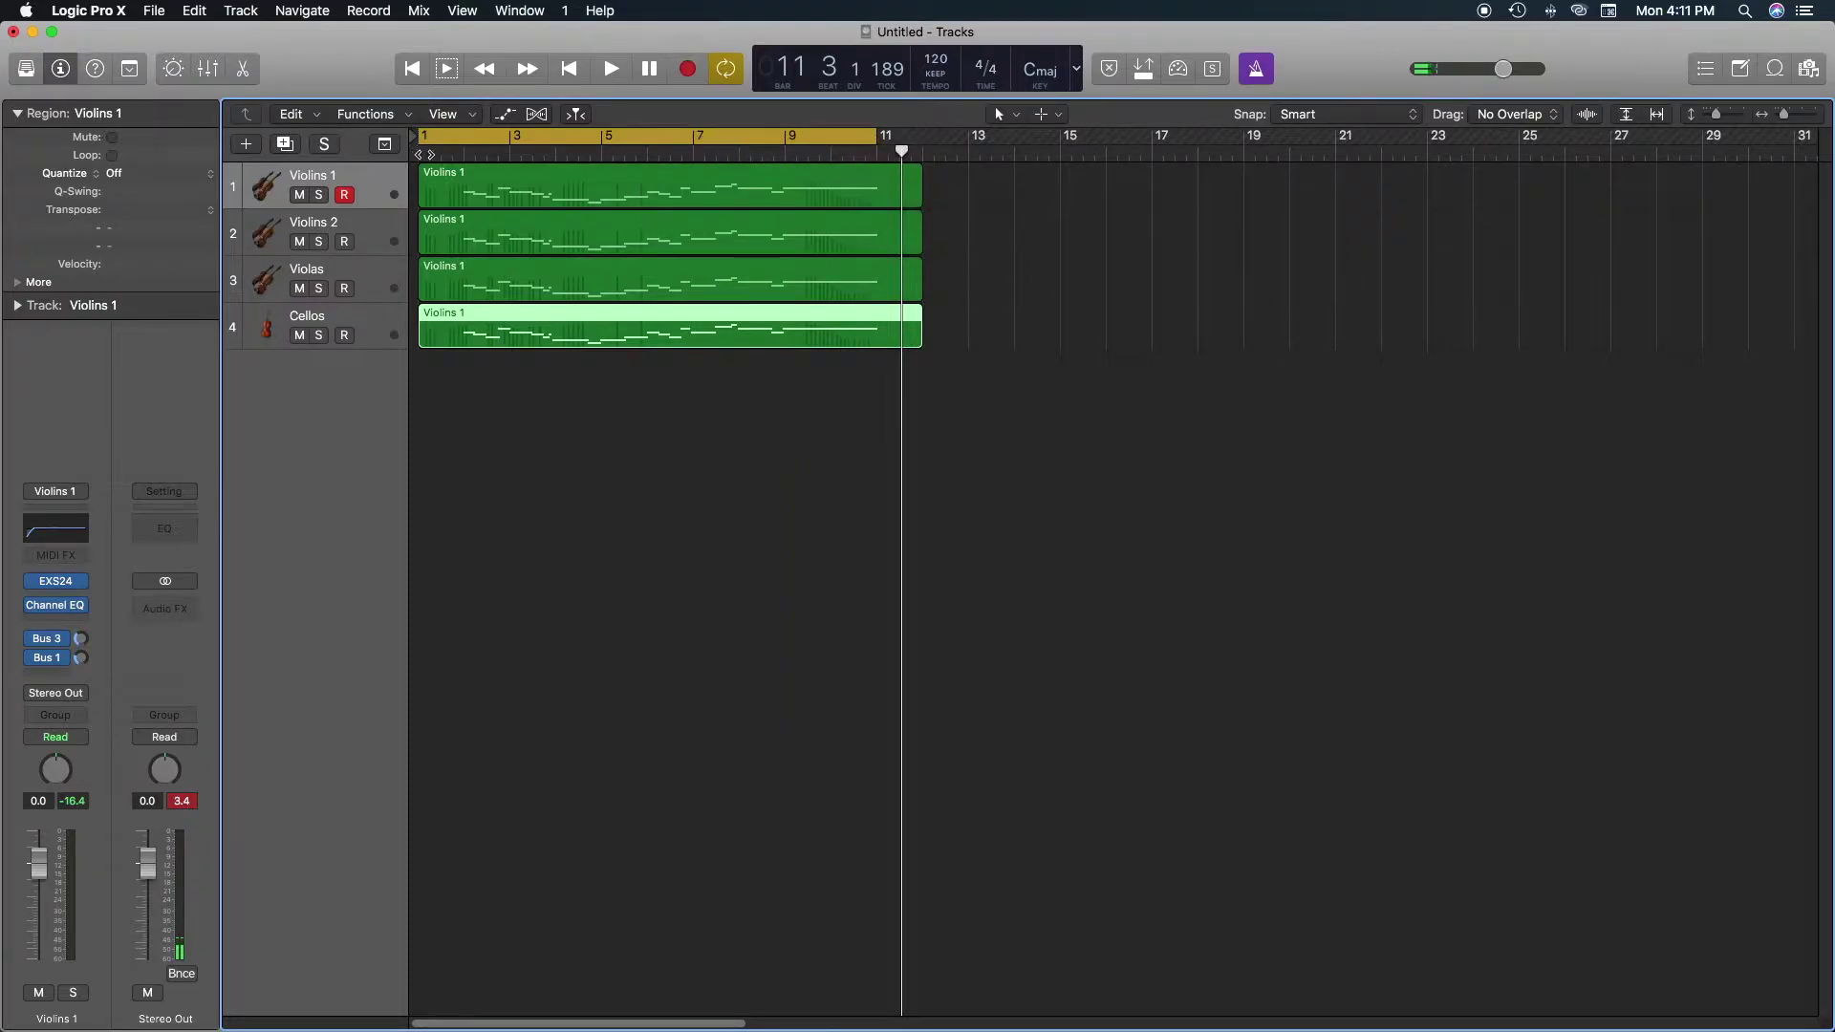
left_click_drag(421, 139, 453, 139)
key("space")
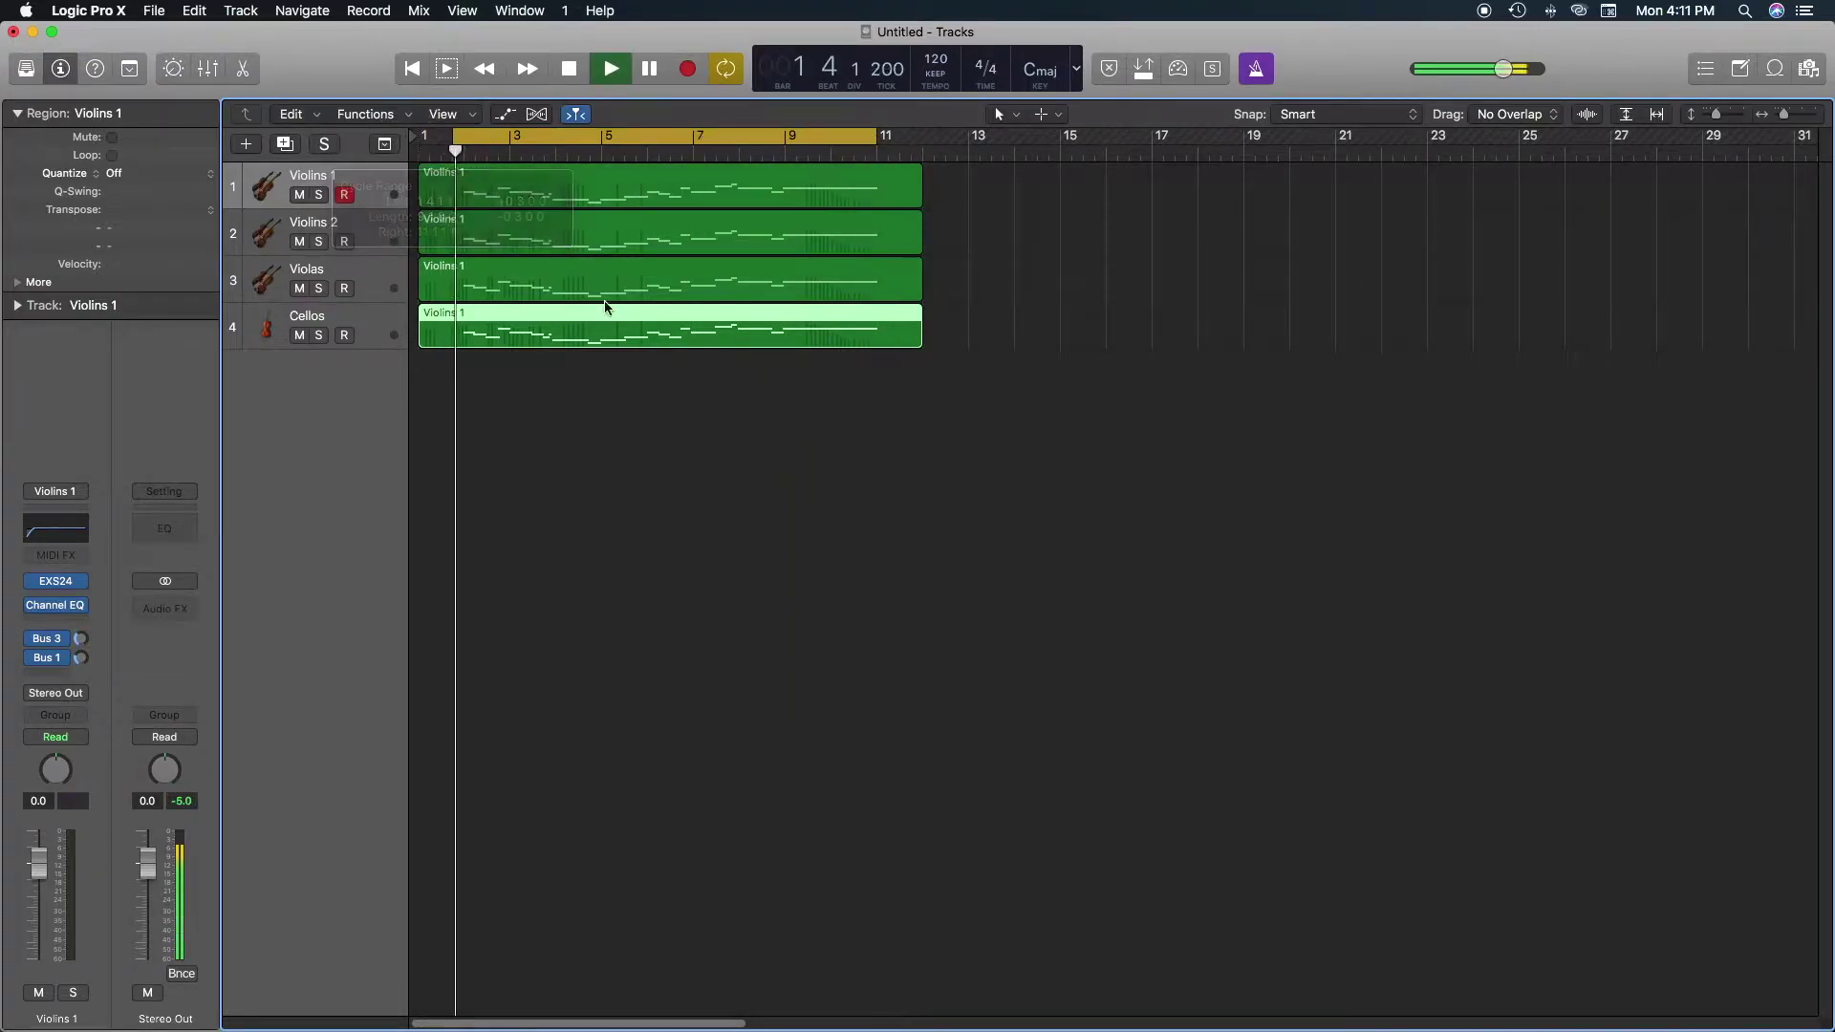
left_click(920, 602)
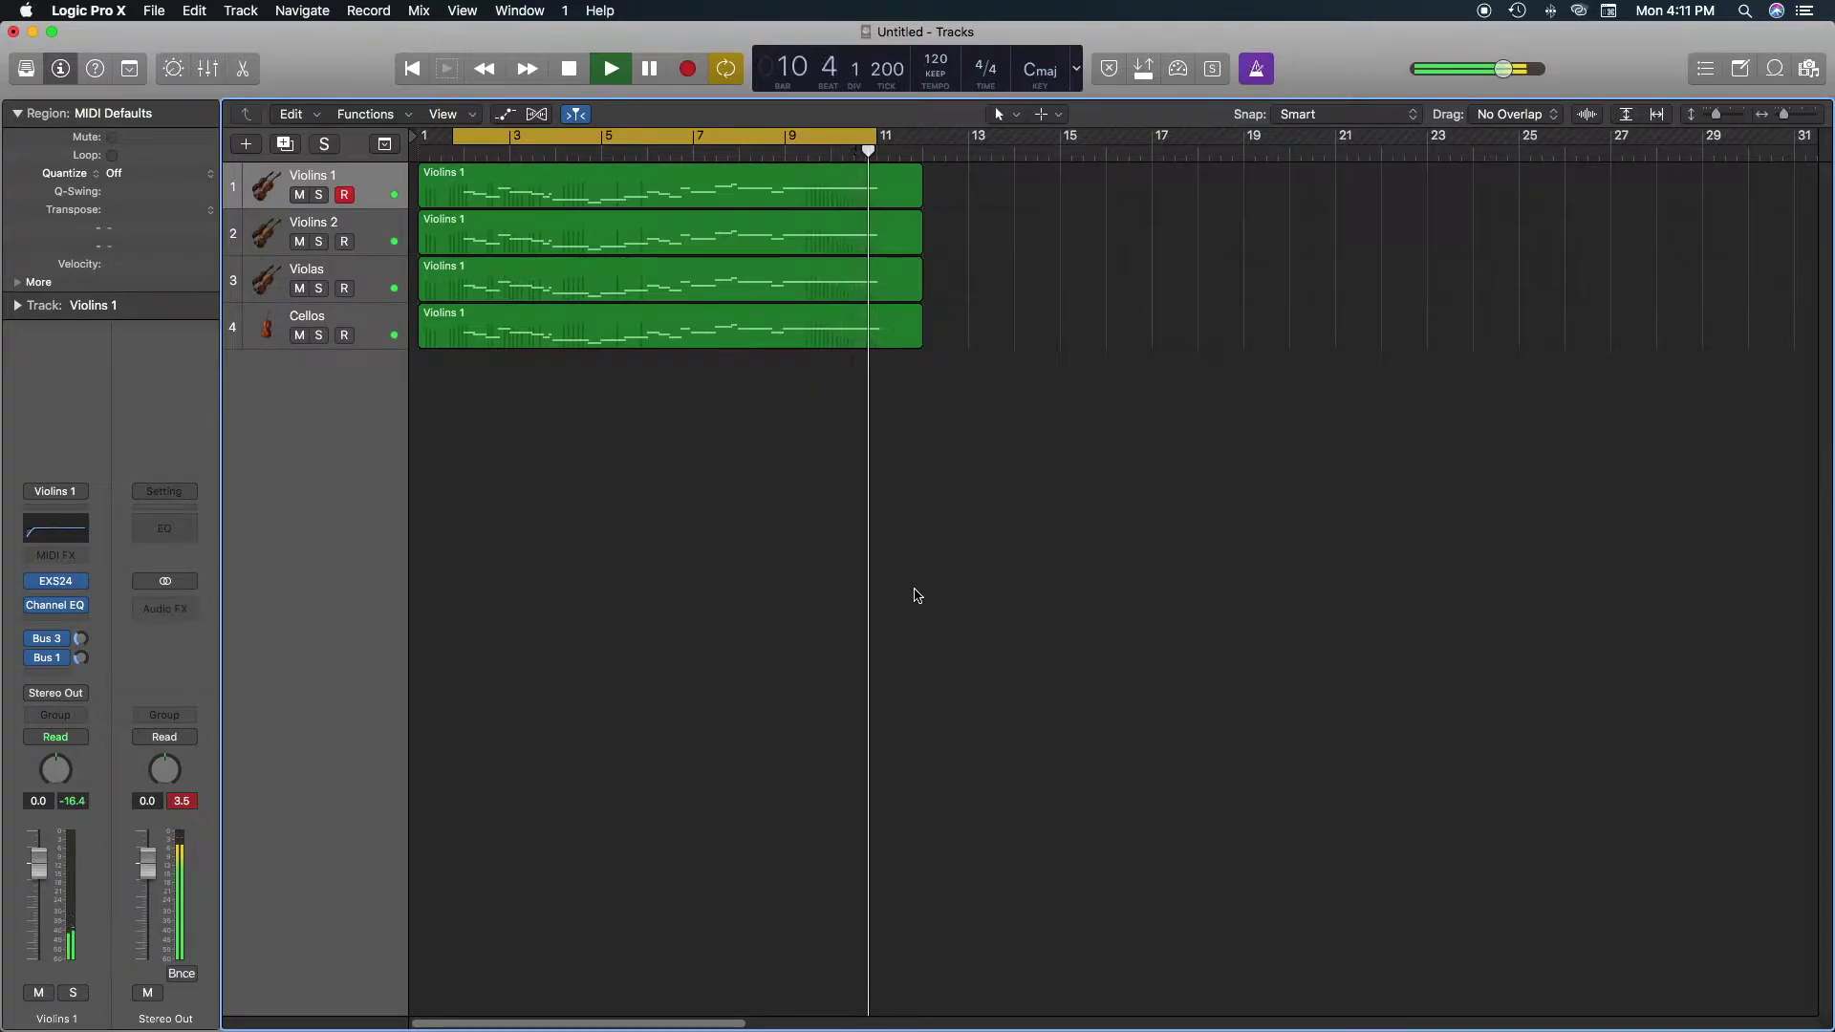
key("space")
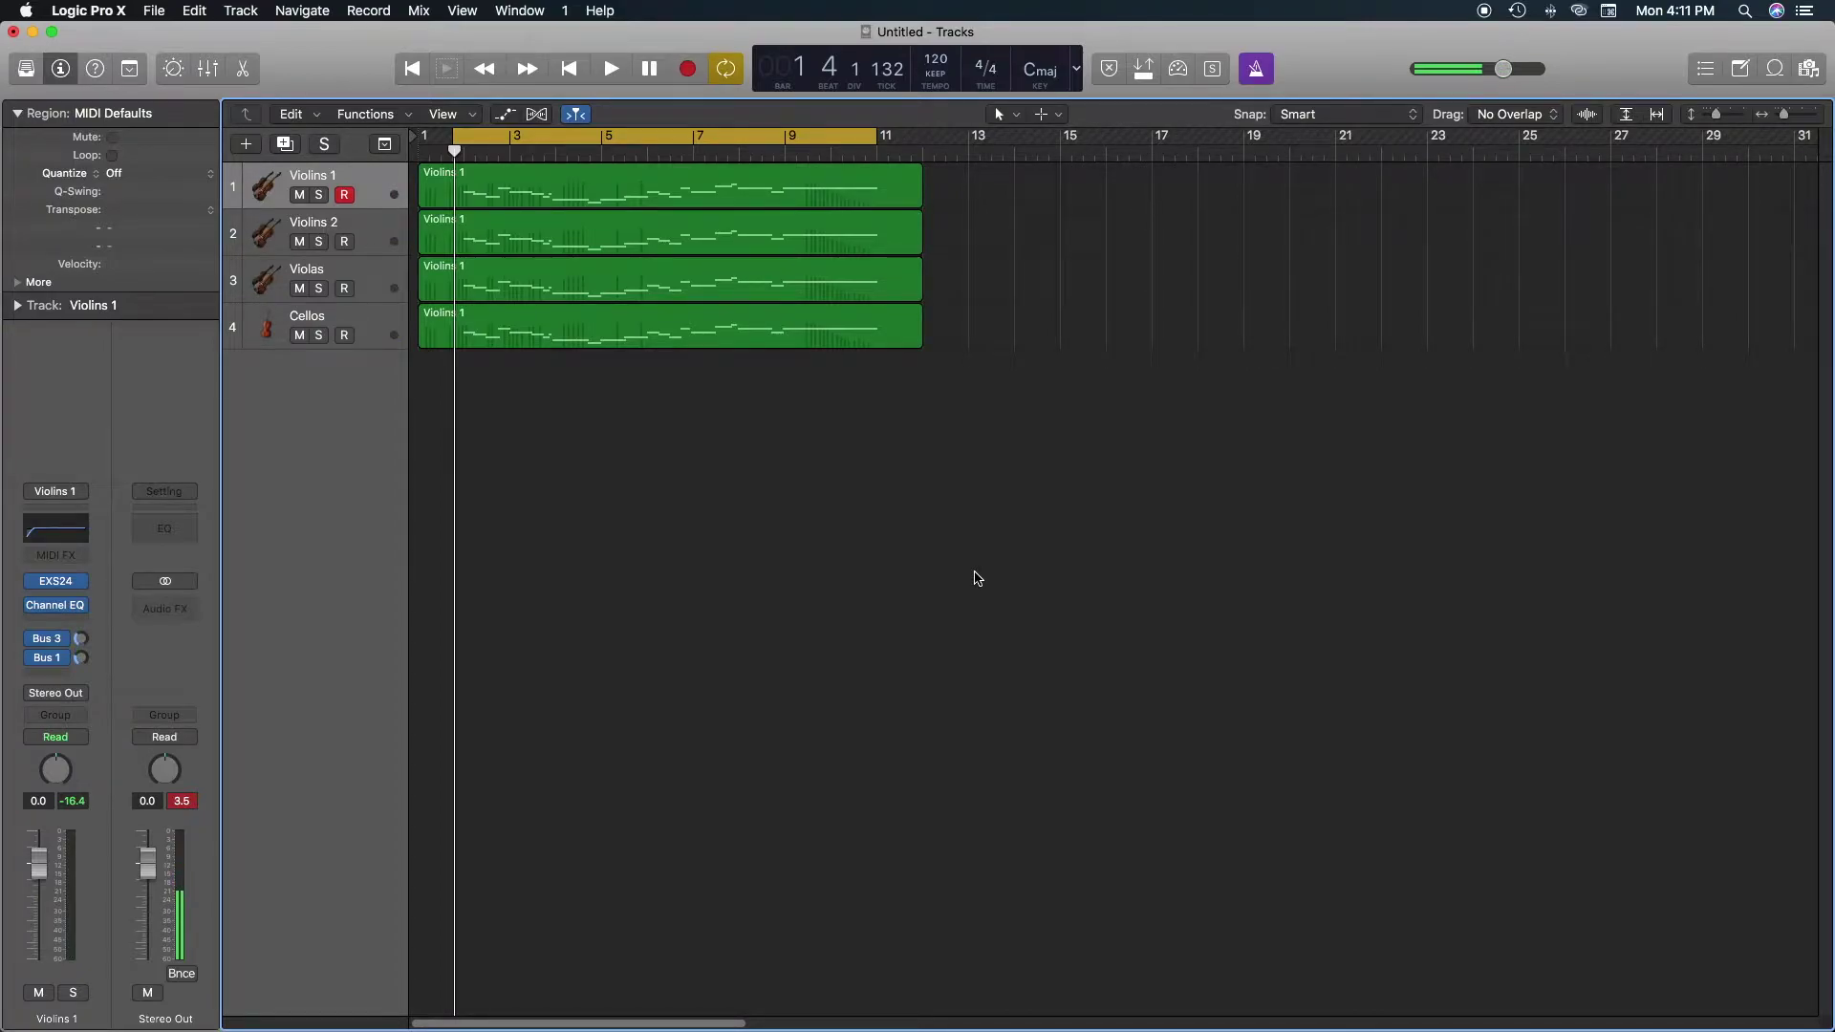
Transpose all notes of the Violas region down one octave in the Piano Roll, and close the editor.
left_click(571, 267)
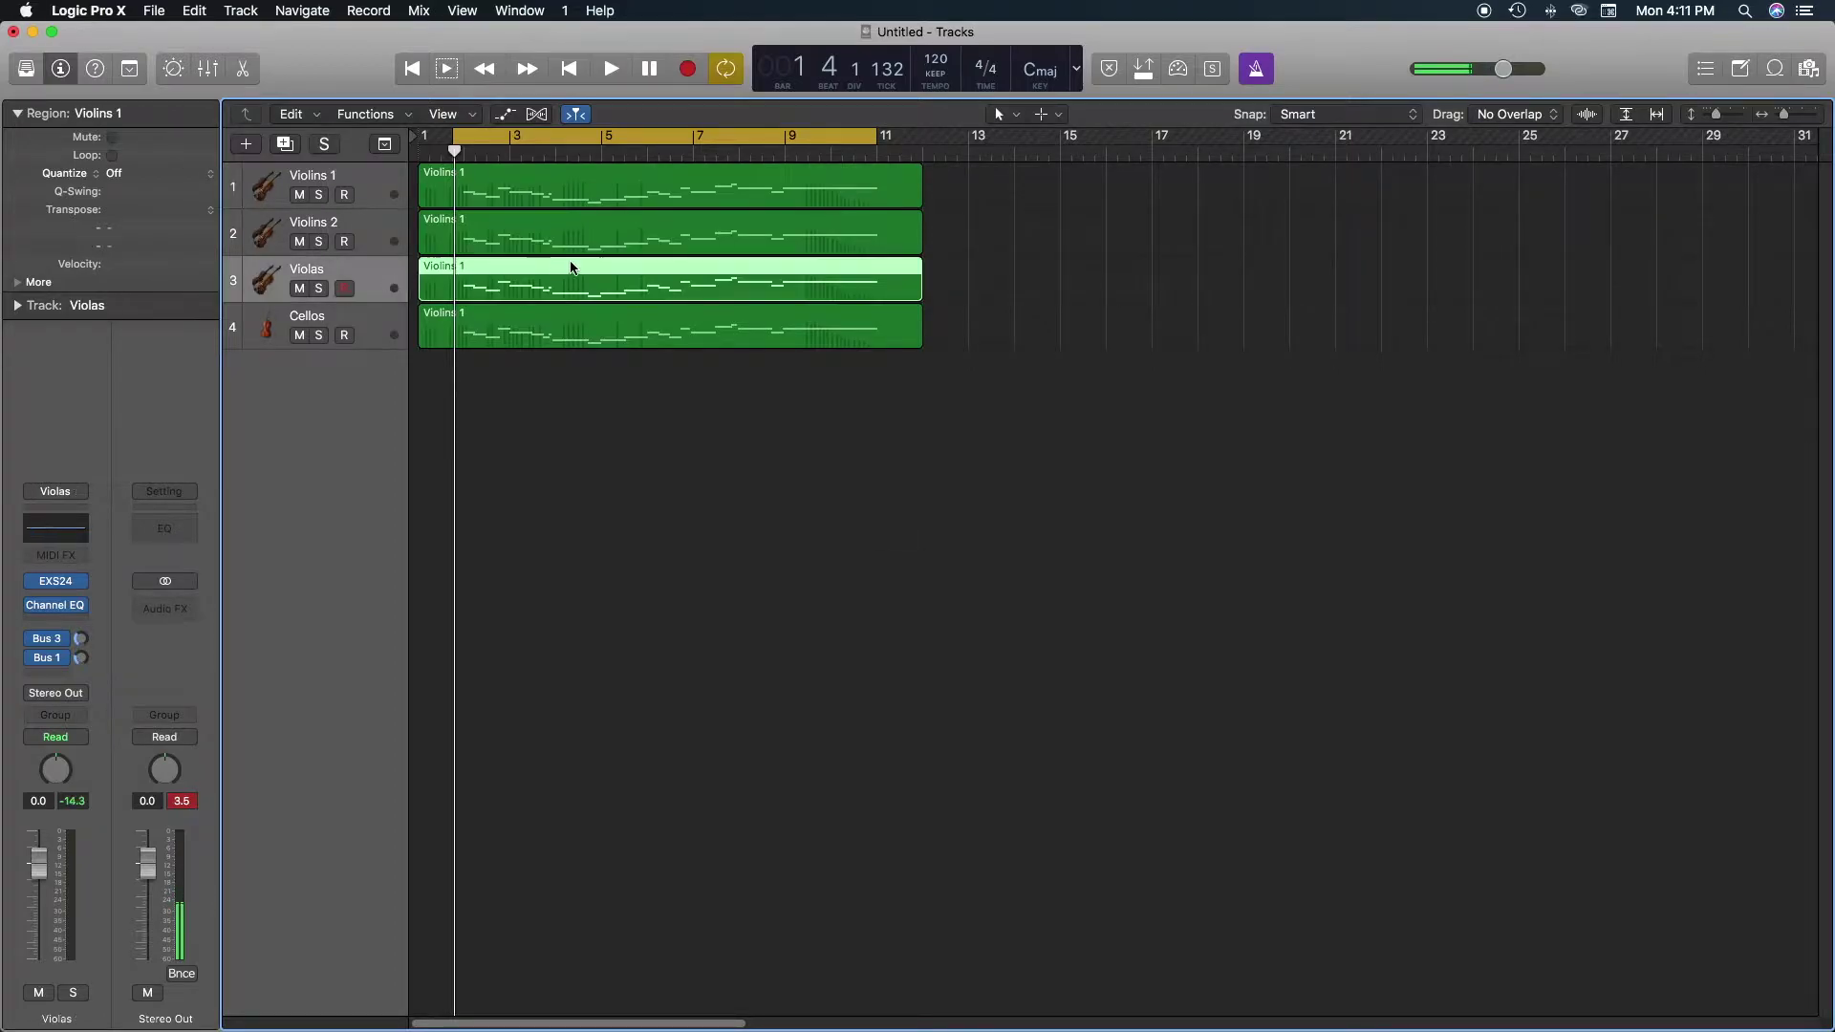
double_click(576, 268)
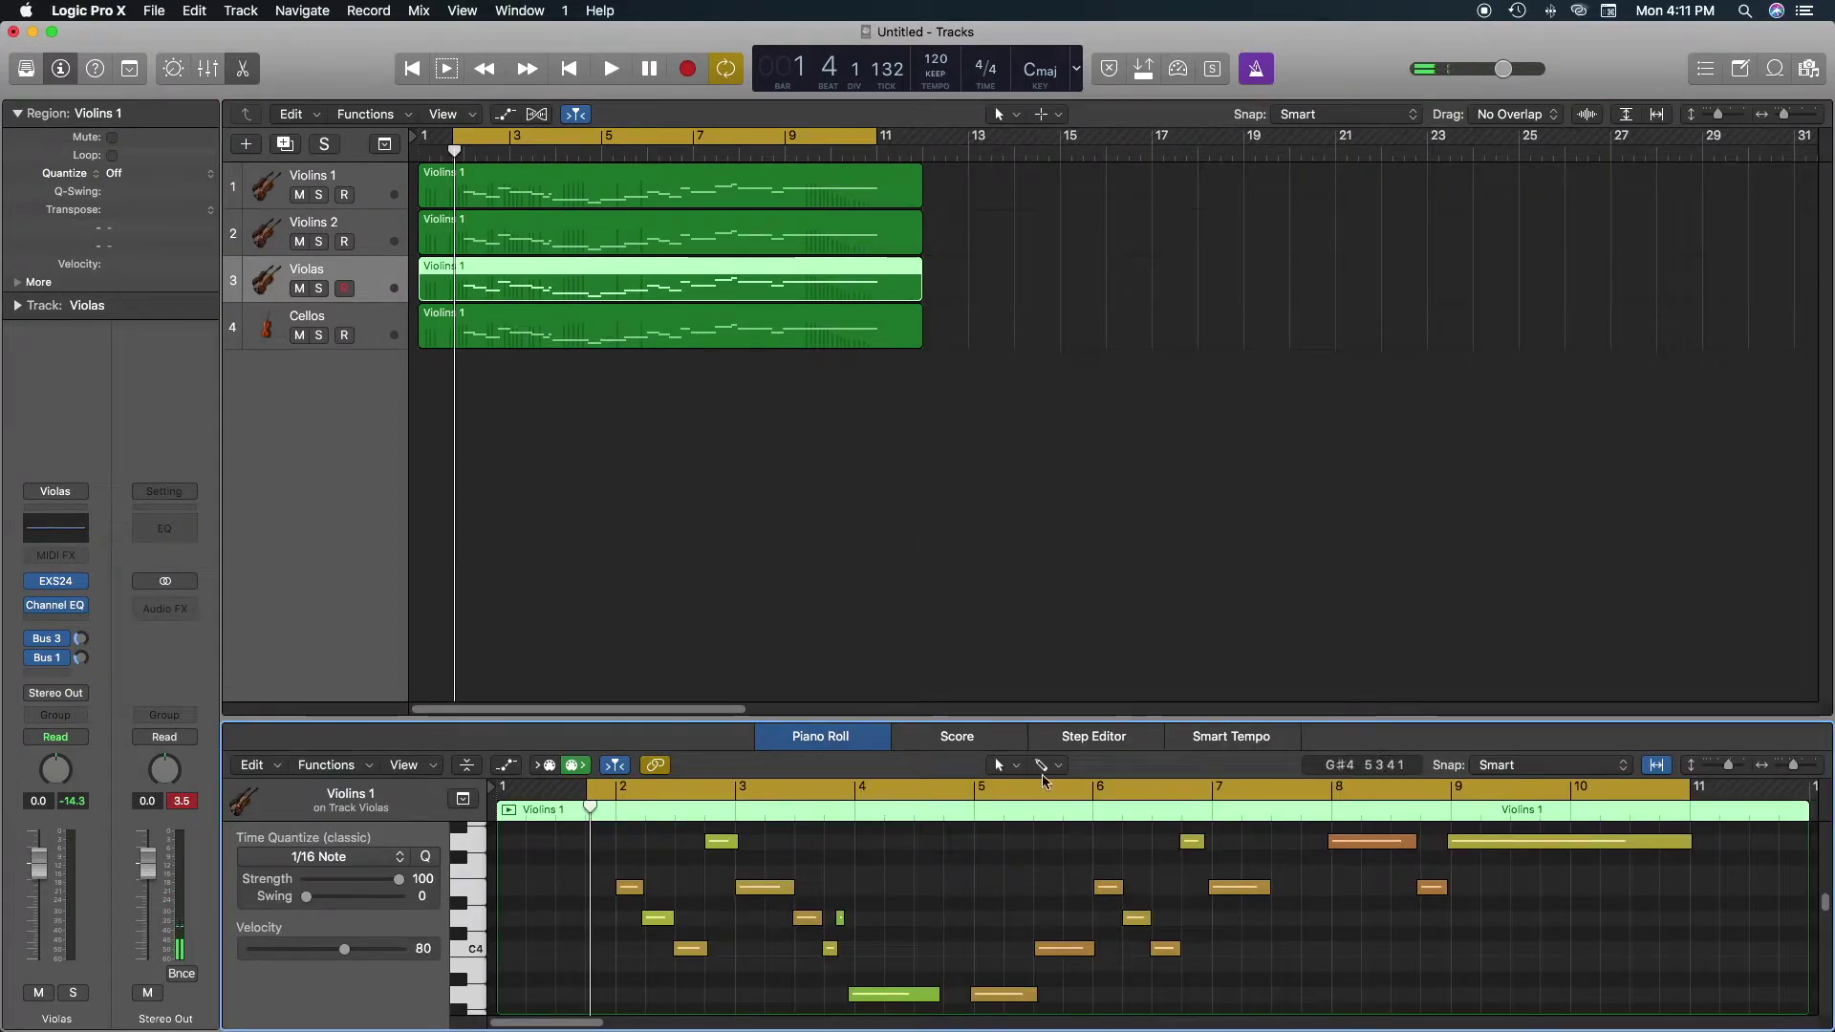
left_click_drag(1003, 717, 1005, 342)
scroll(1106, 774, "up", 5)
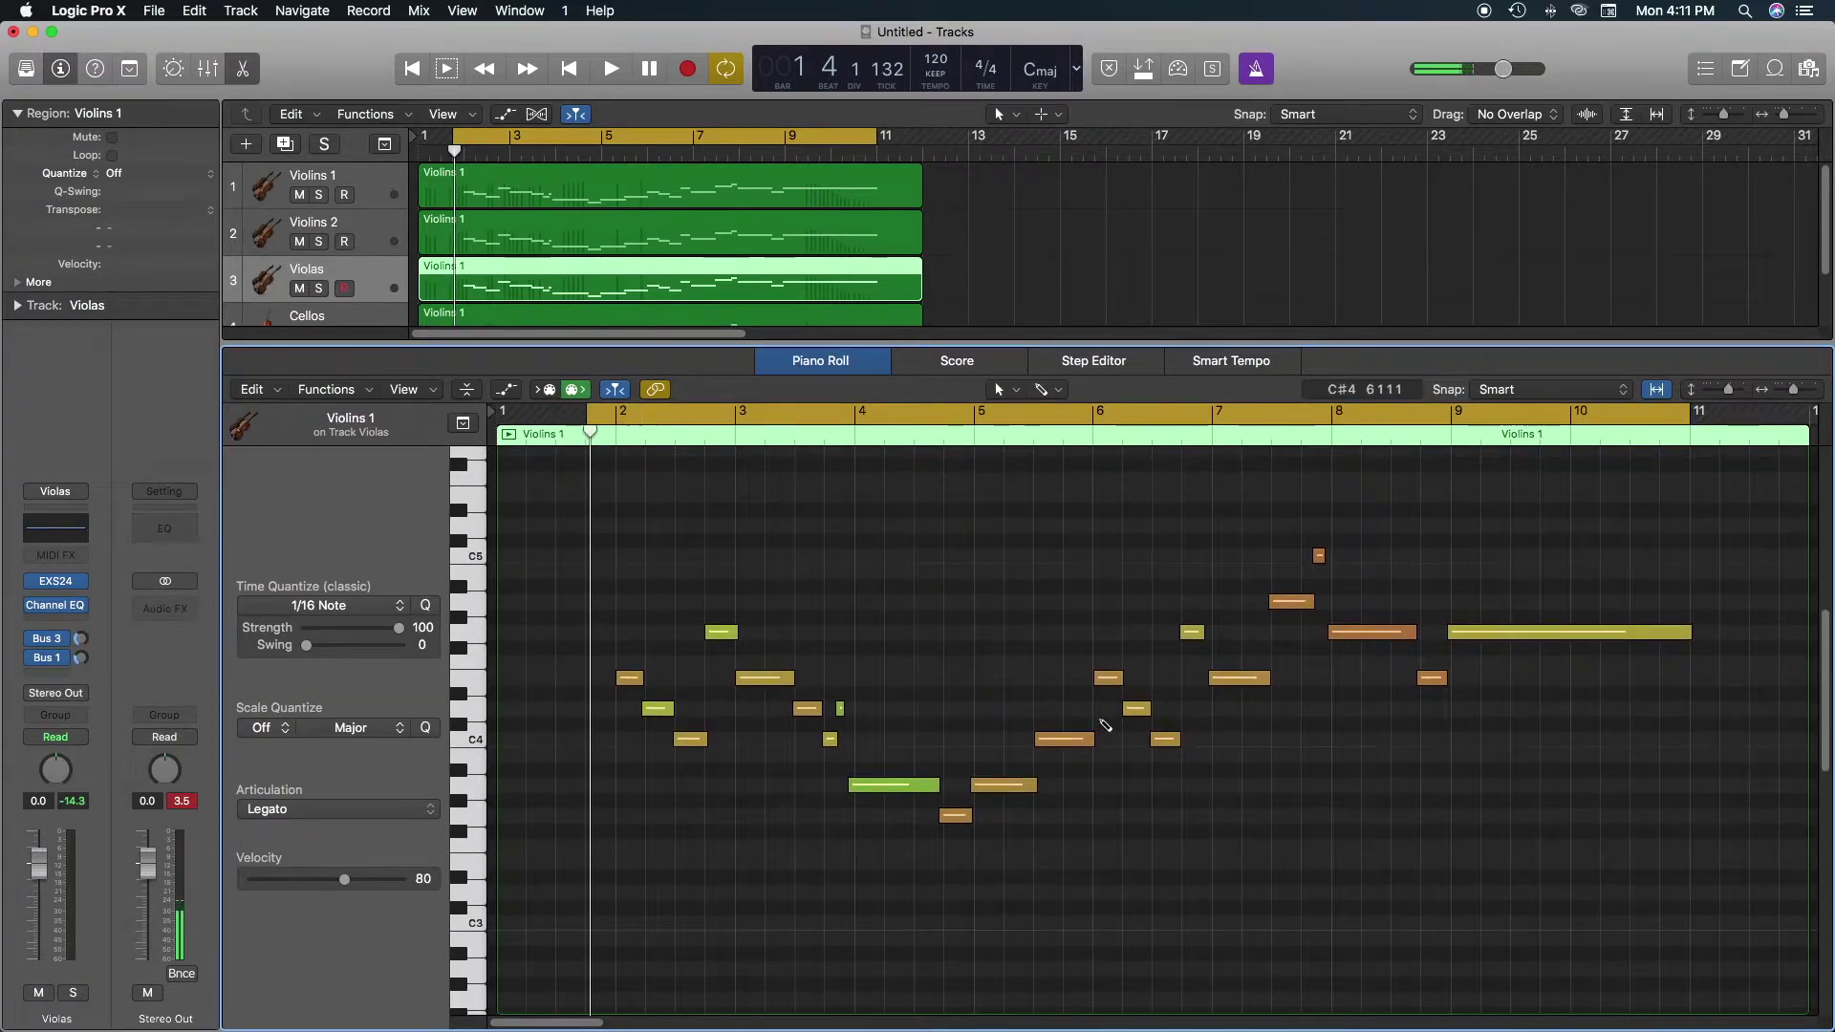
key("super+a")
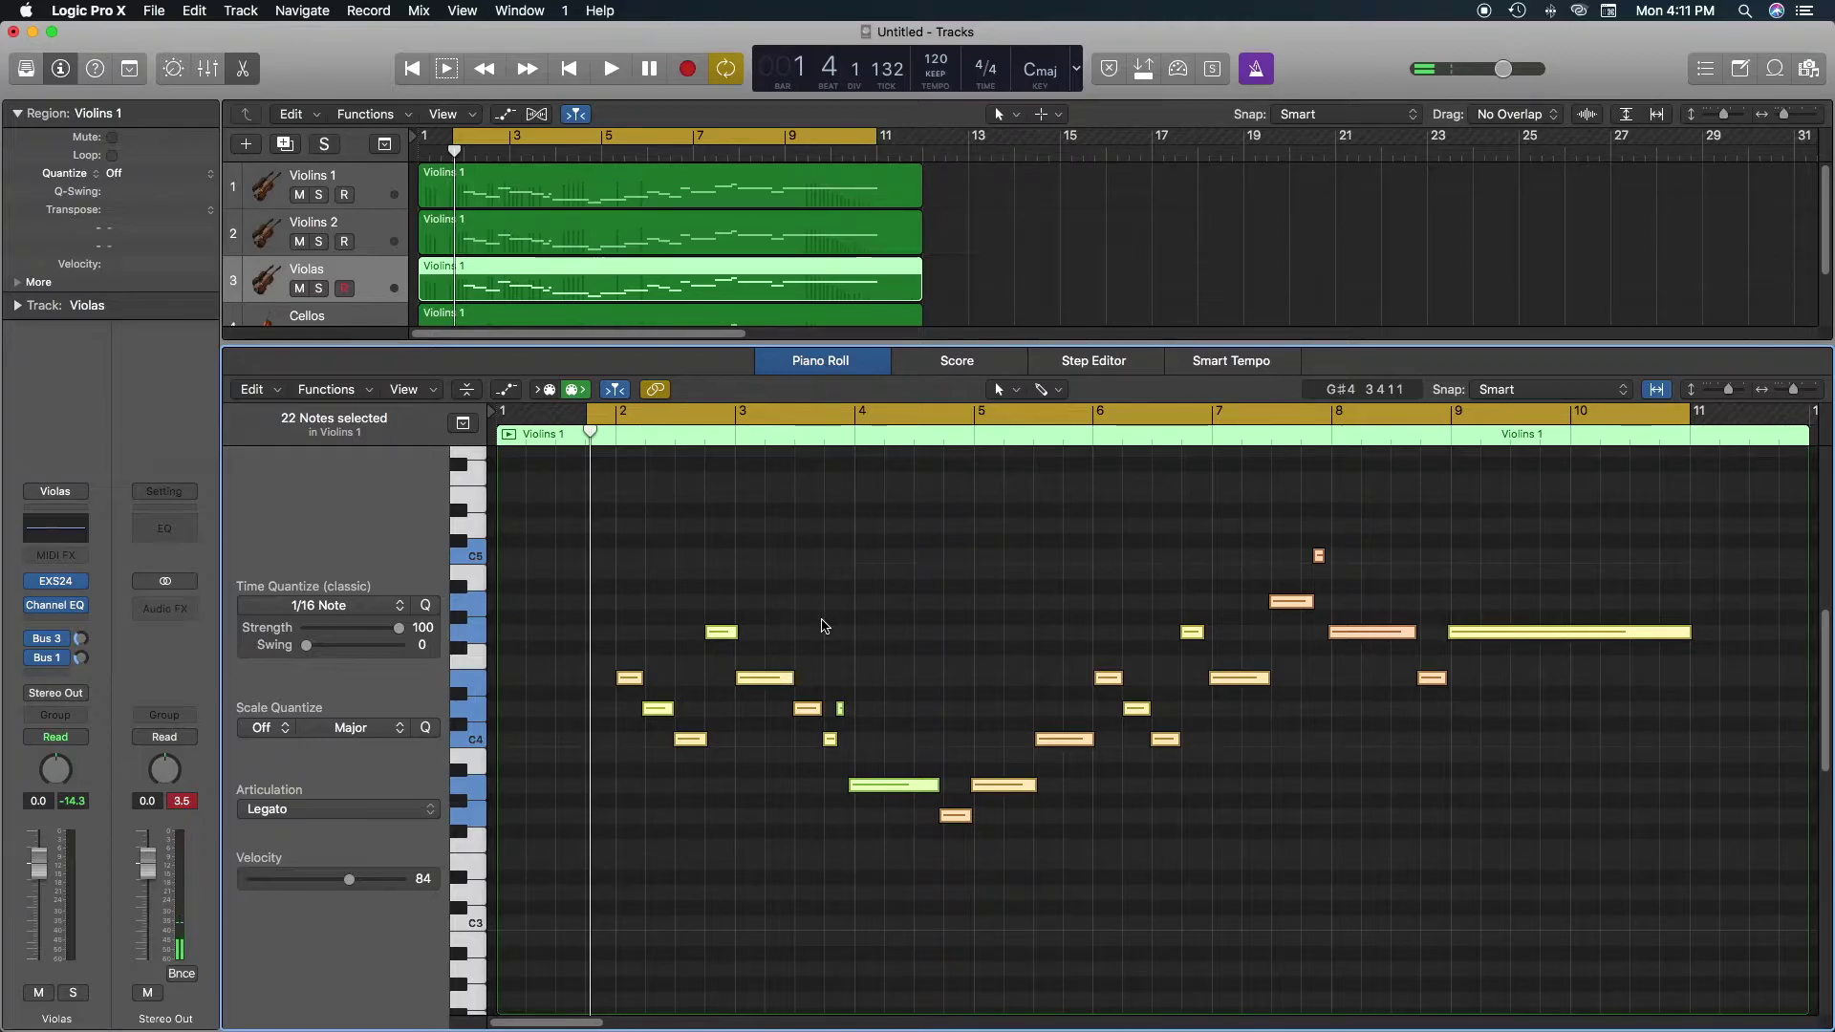
key("alt+shift+Down")
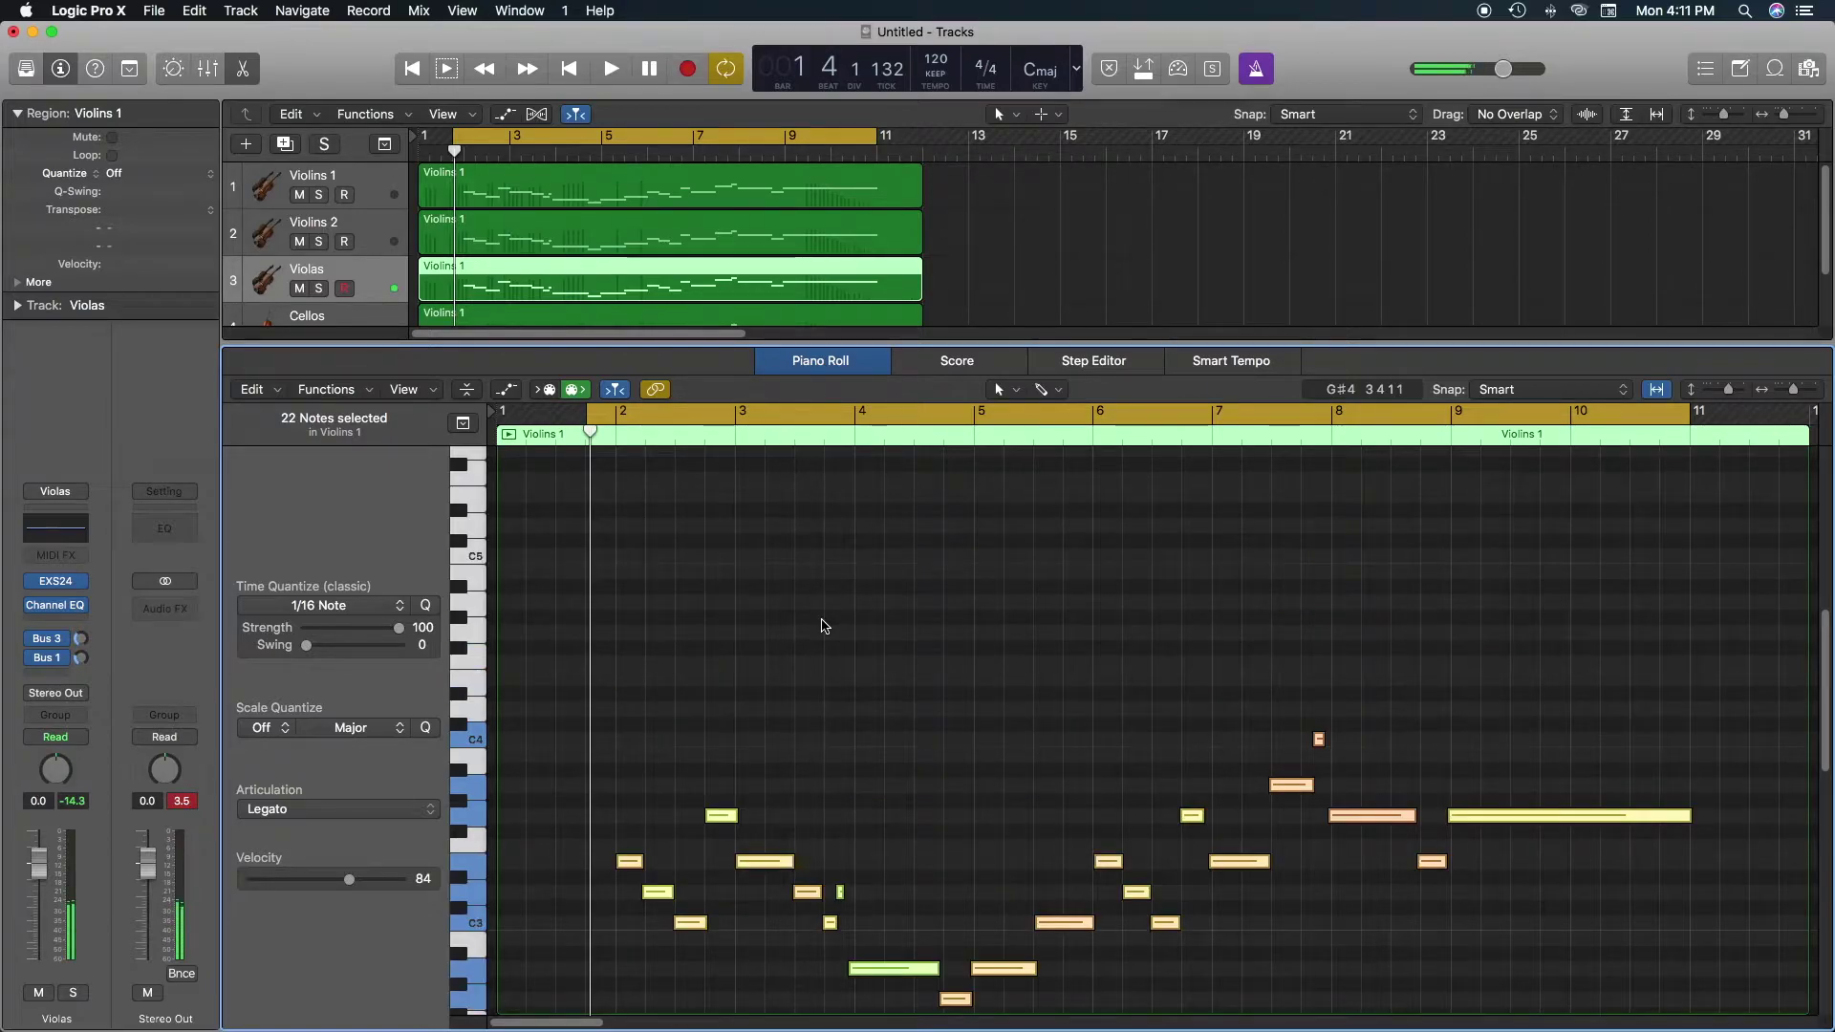
left_click(894, 544)
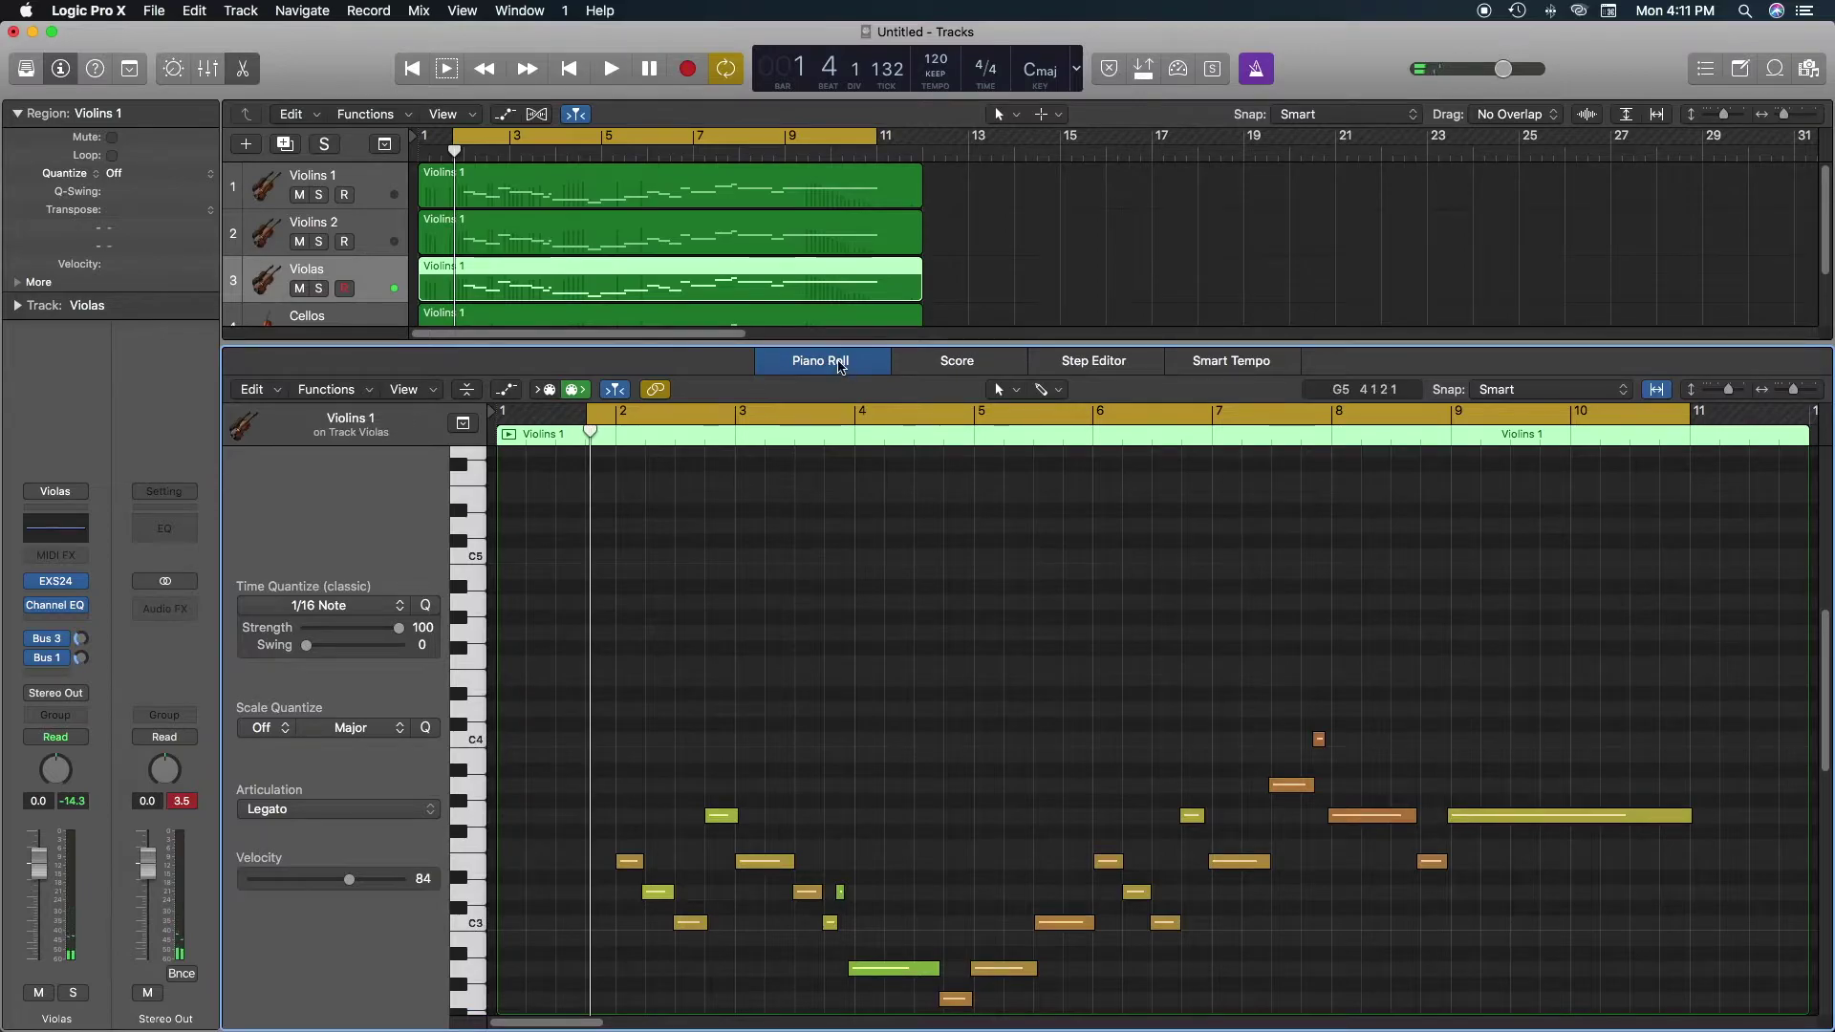
left_click(838, 366)
left_click(737, 350)
Transpose all notes of the Cellos region down two octaves in the Piano Roll, and close the editor.
left_click(679, 337)
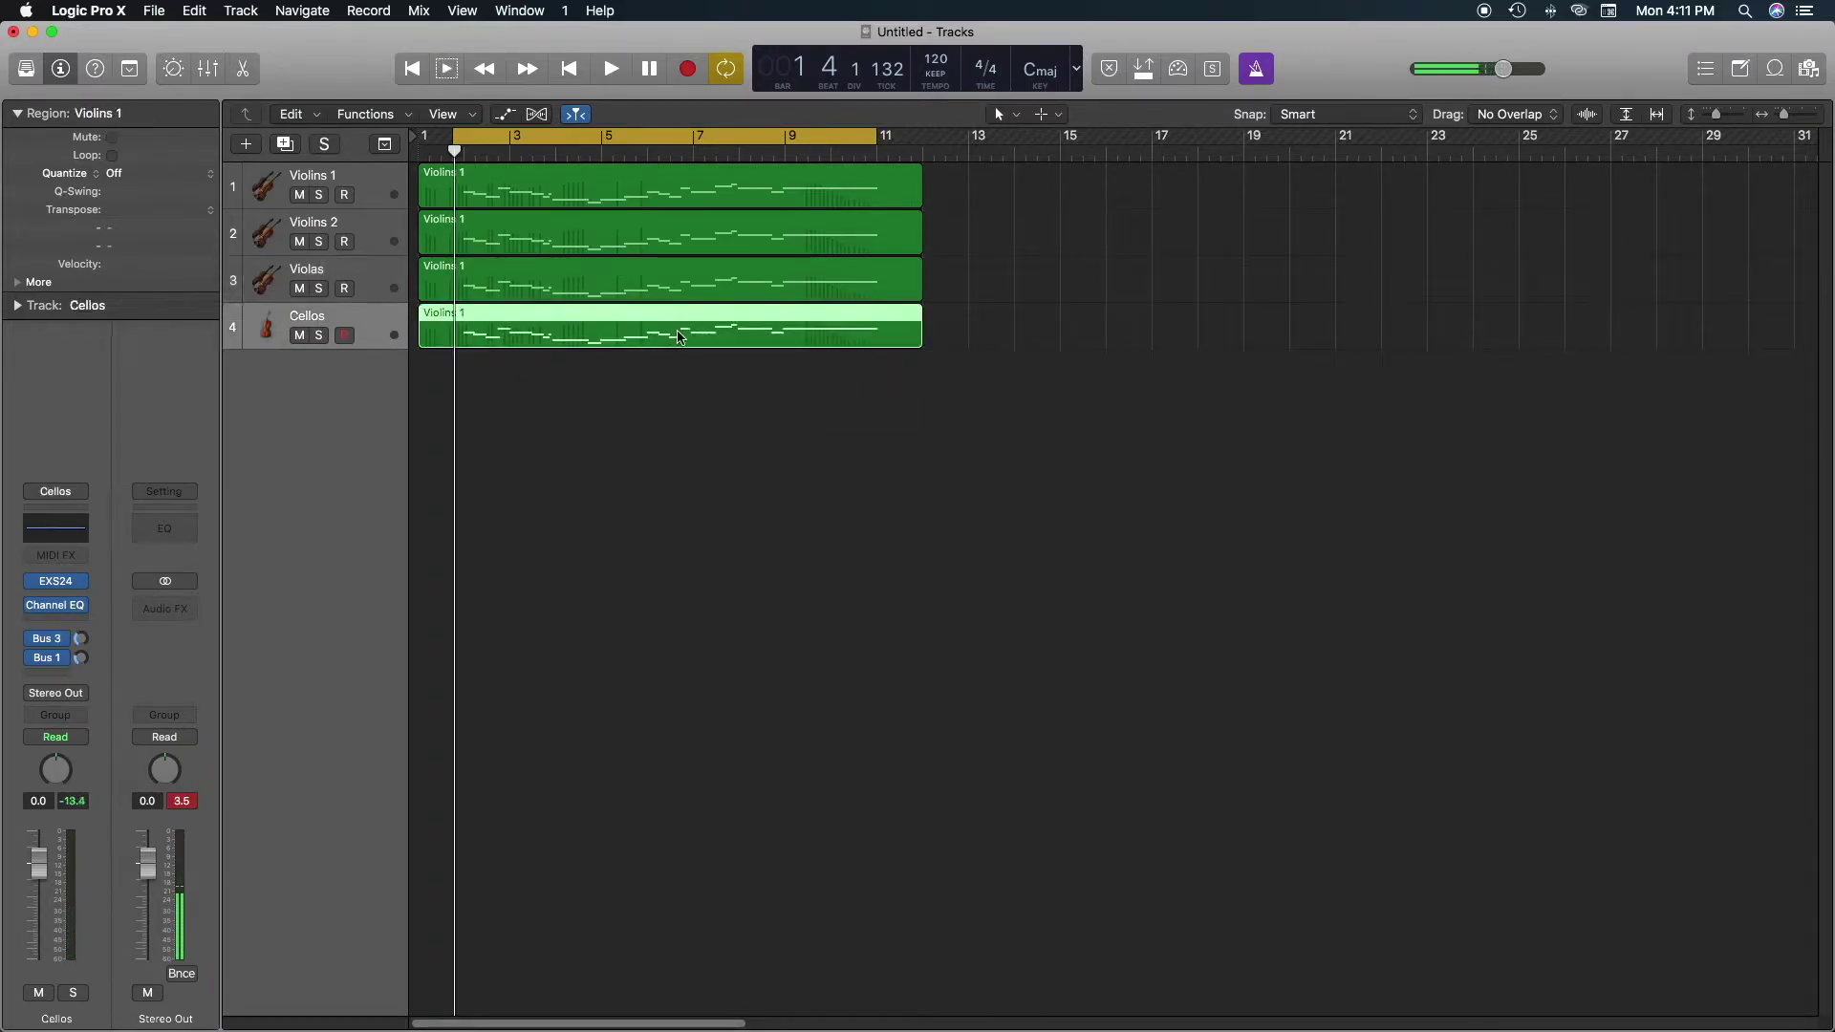
double_click(680, 331)
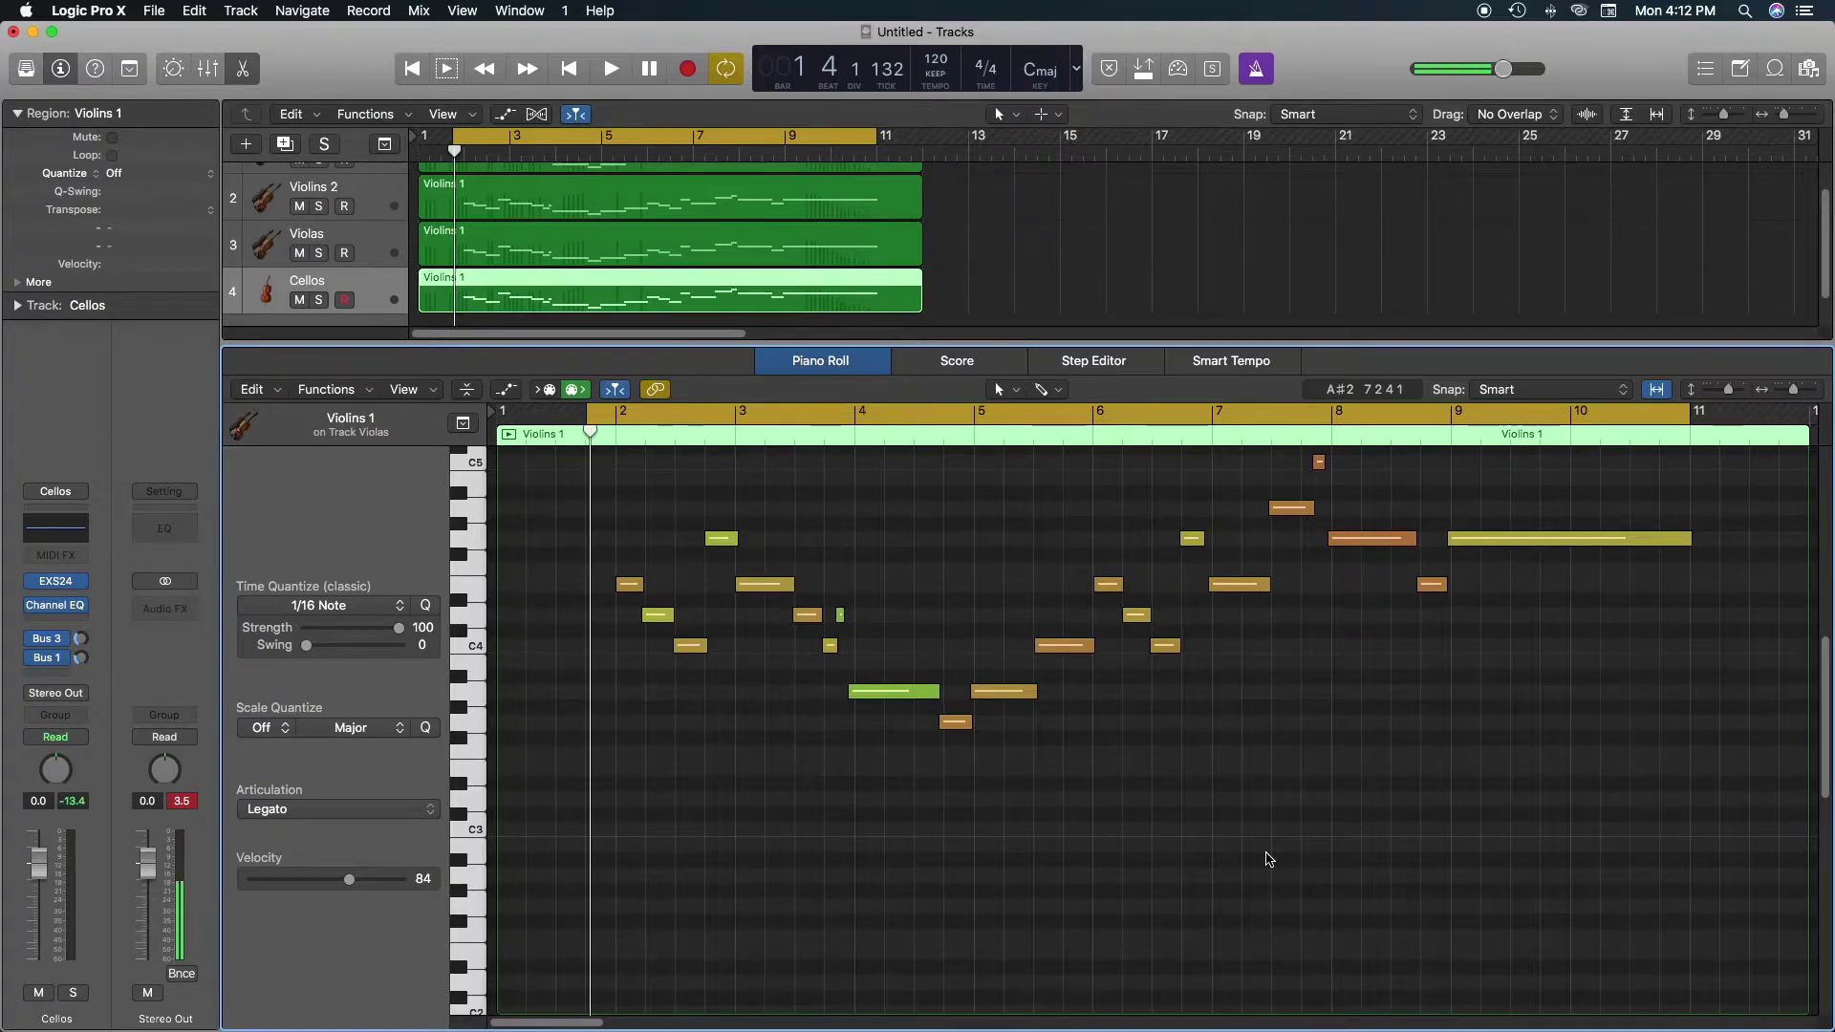
scroll(1253, 859, "up", 1)
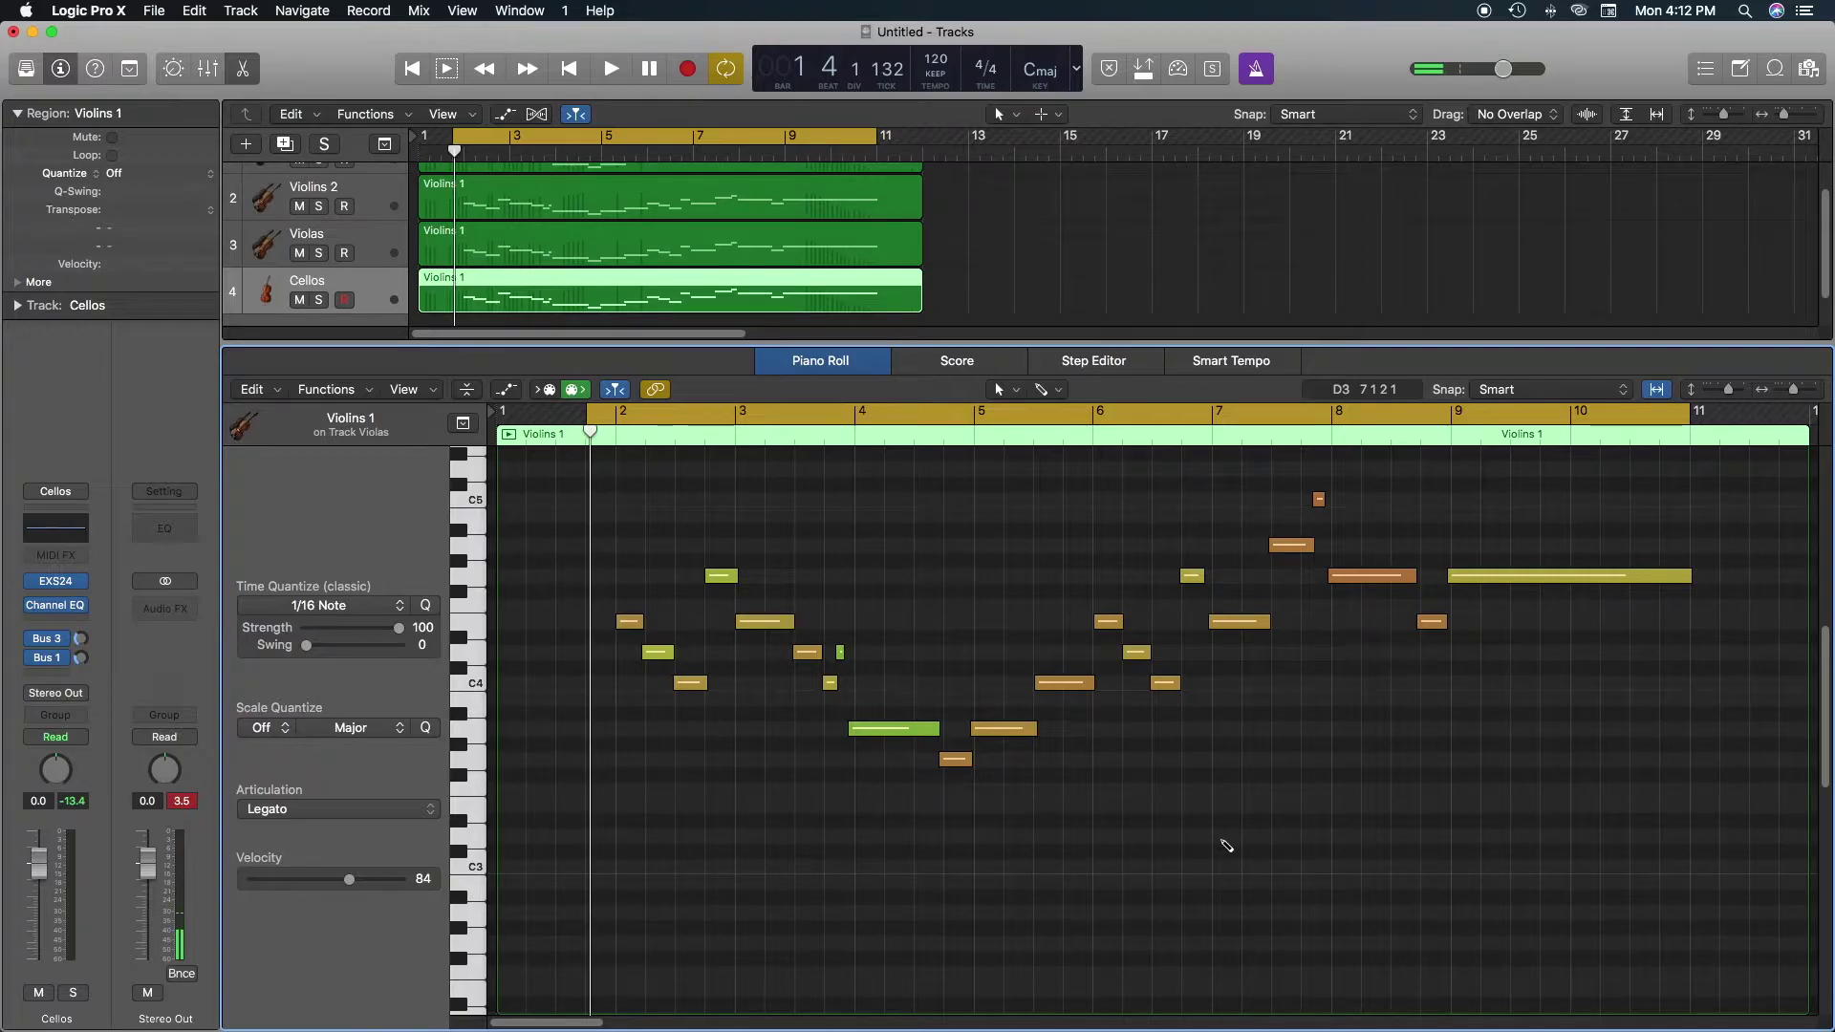
key("super+a")
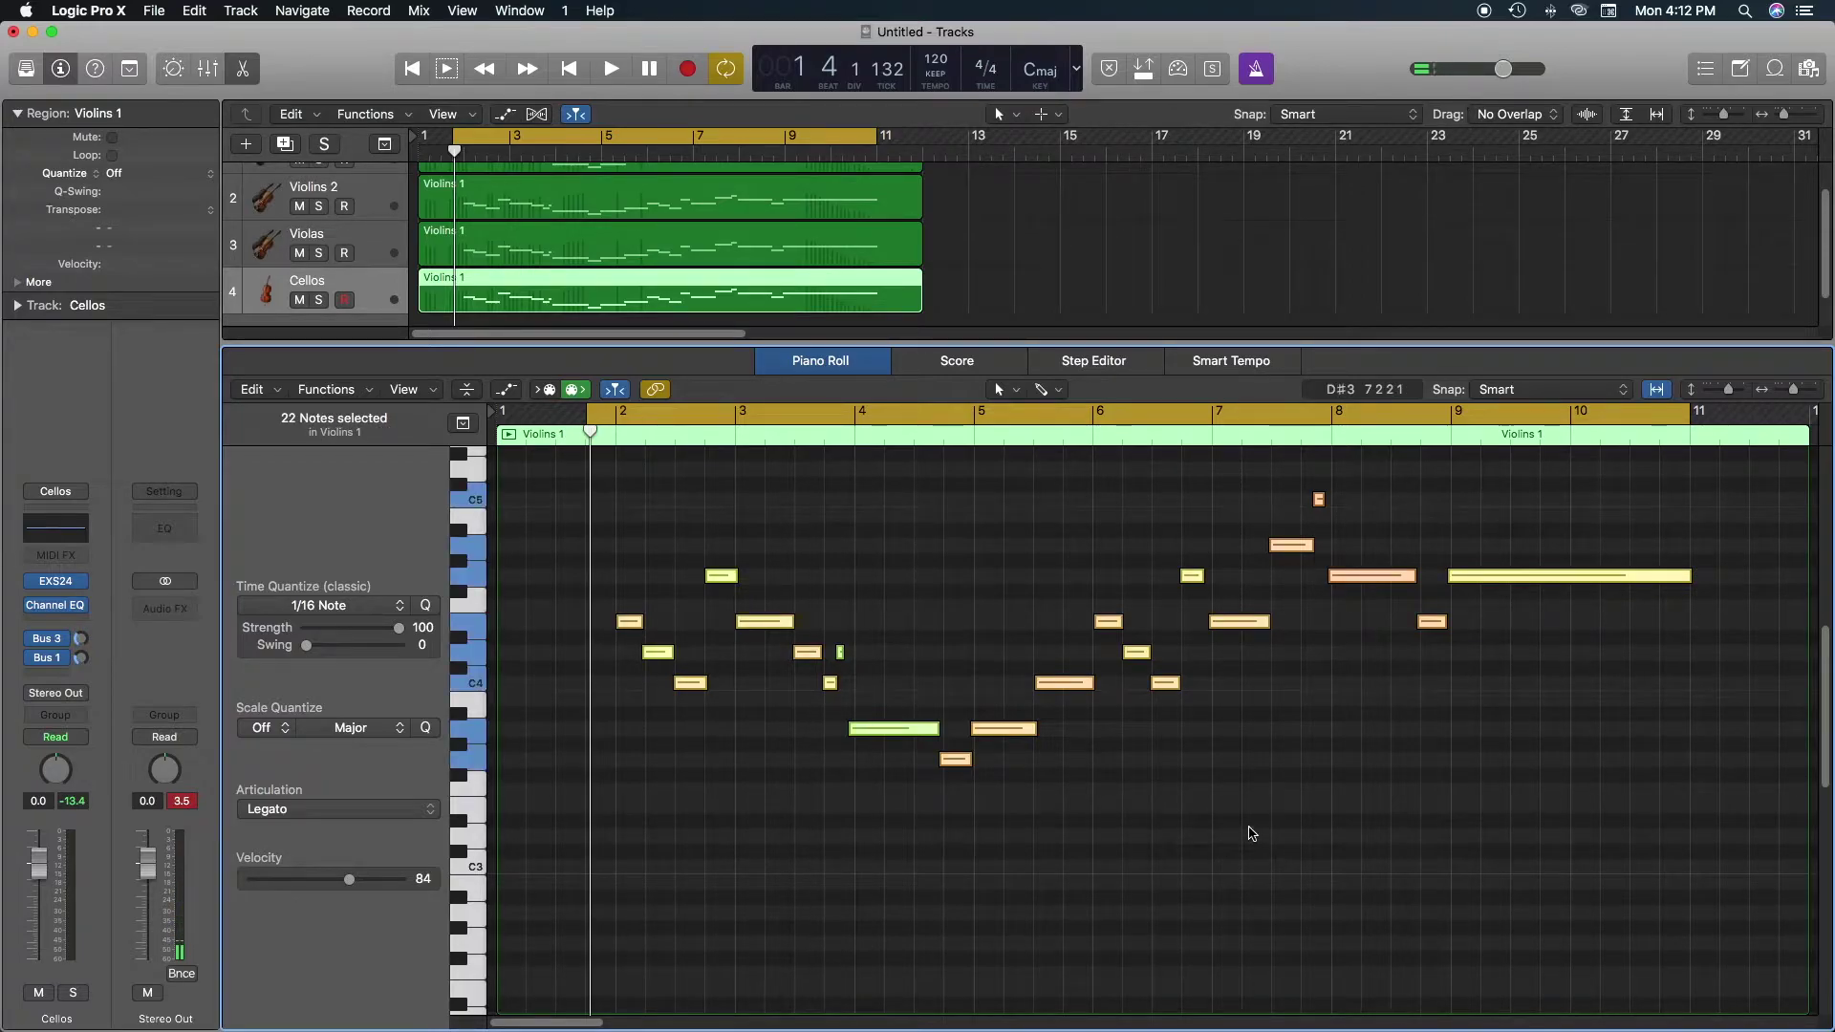
key("shift+alt+Down")
key("shift+alt+Down")
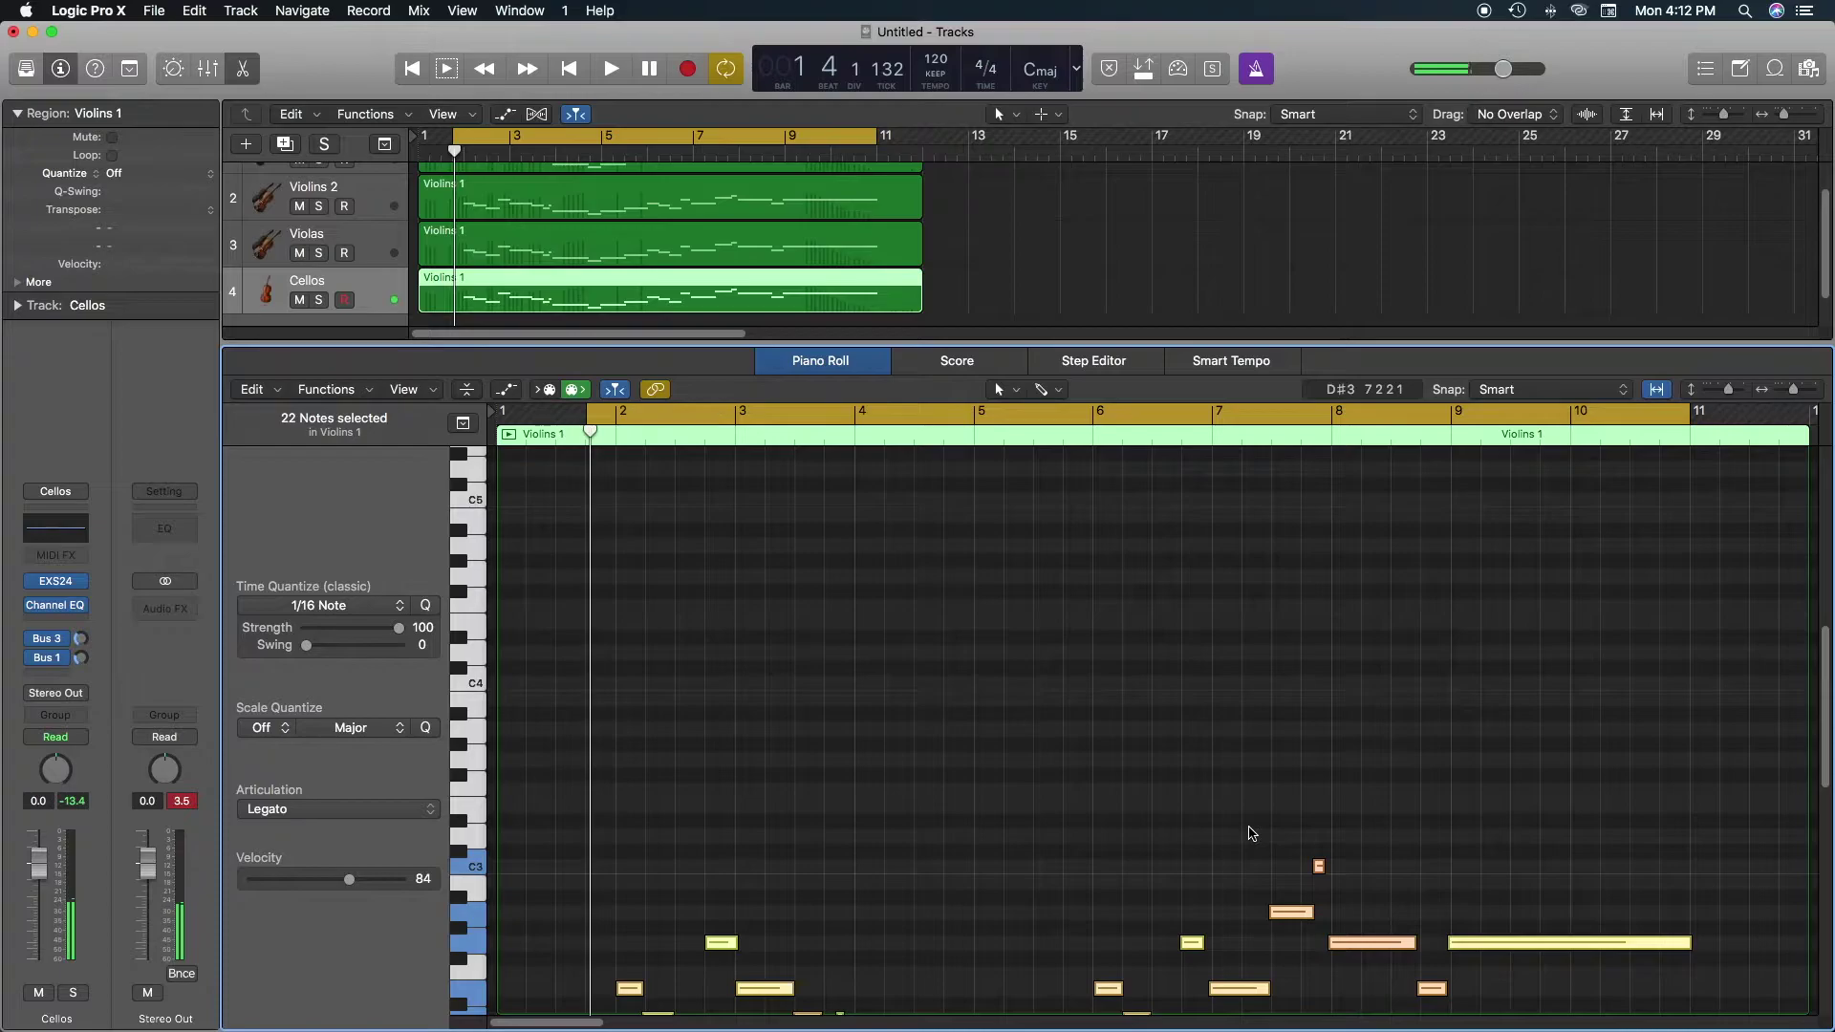
left_click(1087, 637)
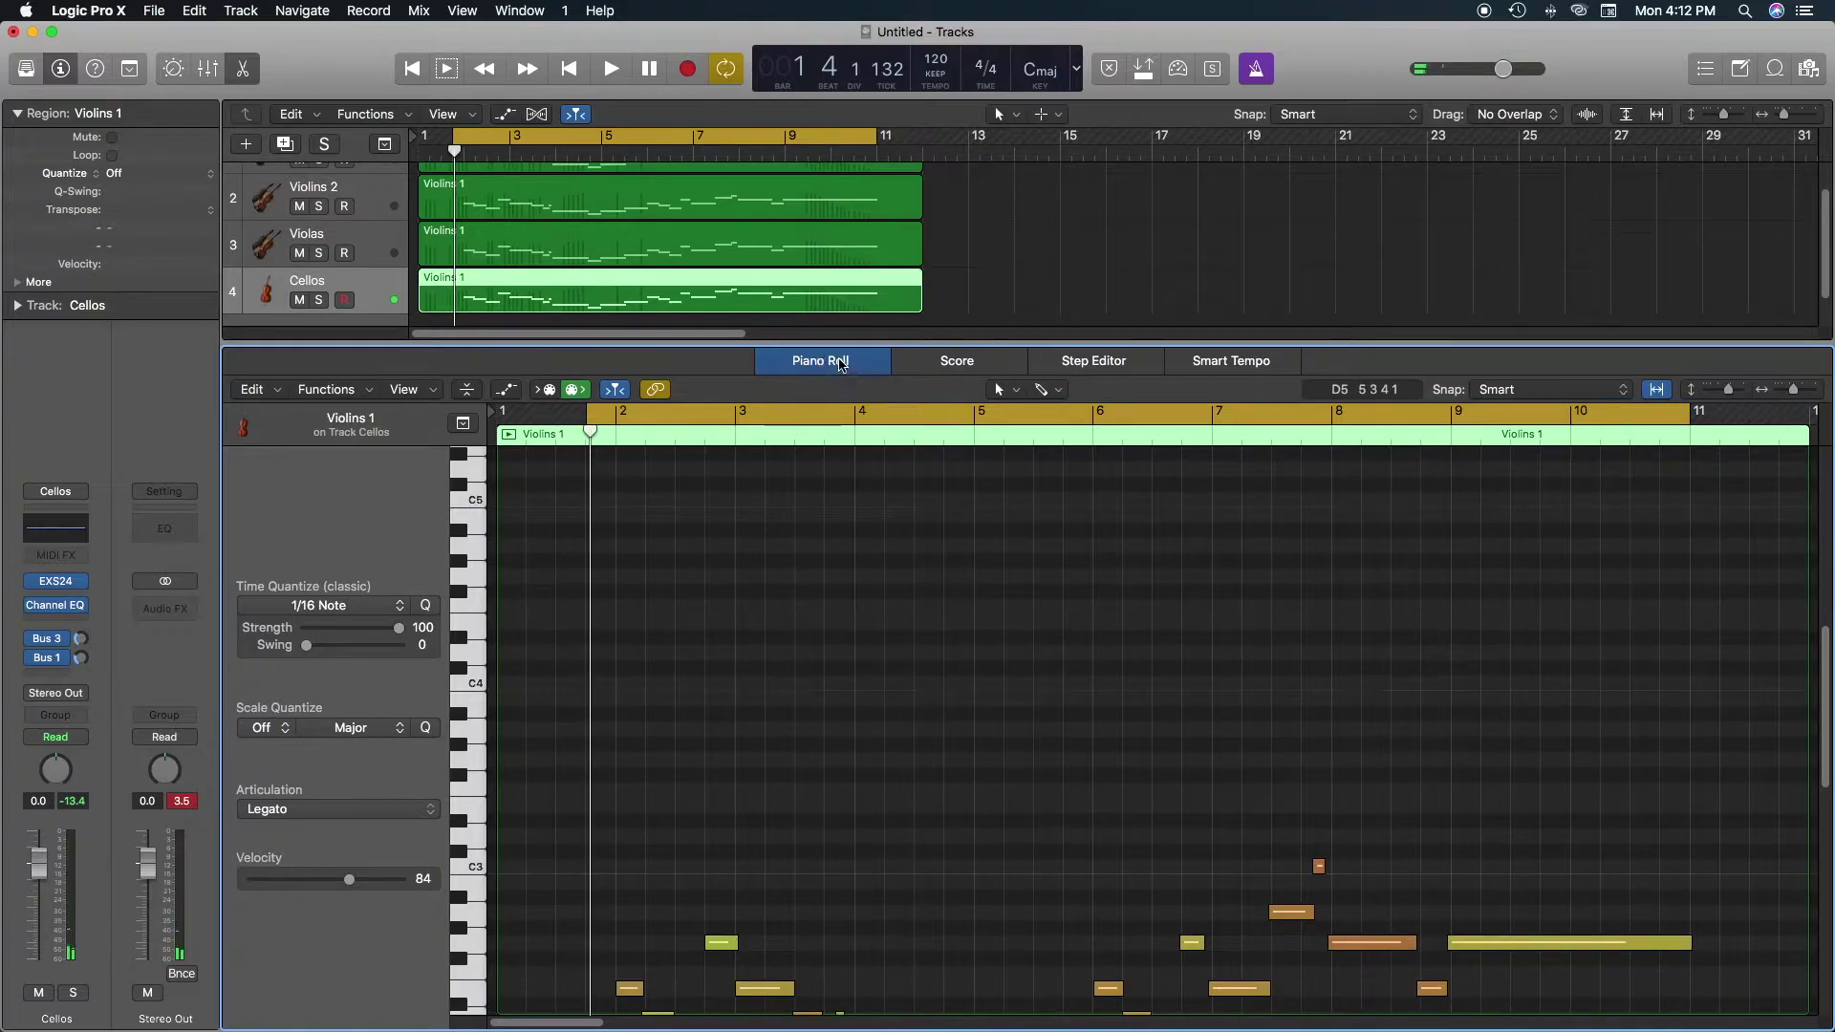
left_click(839, 364)
Play back the cycle range to hear the string arrangement with the lowered violas and cellos.
left_click(1301, 543)
key("space")
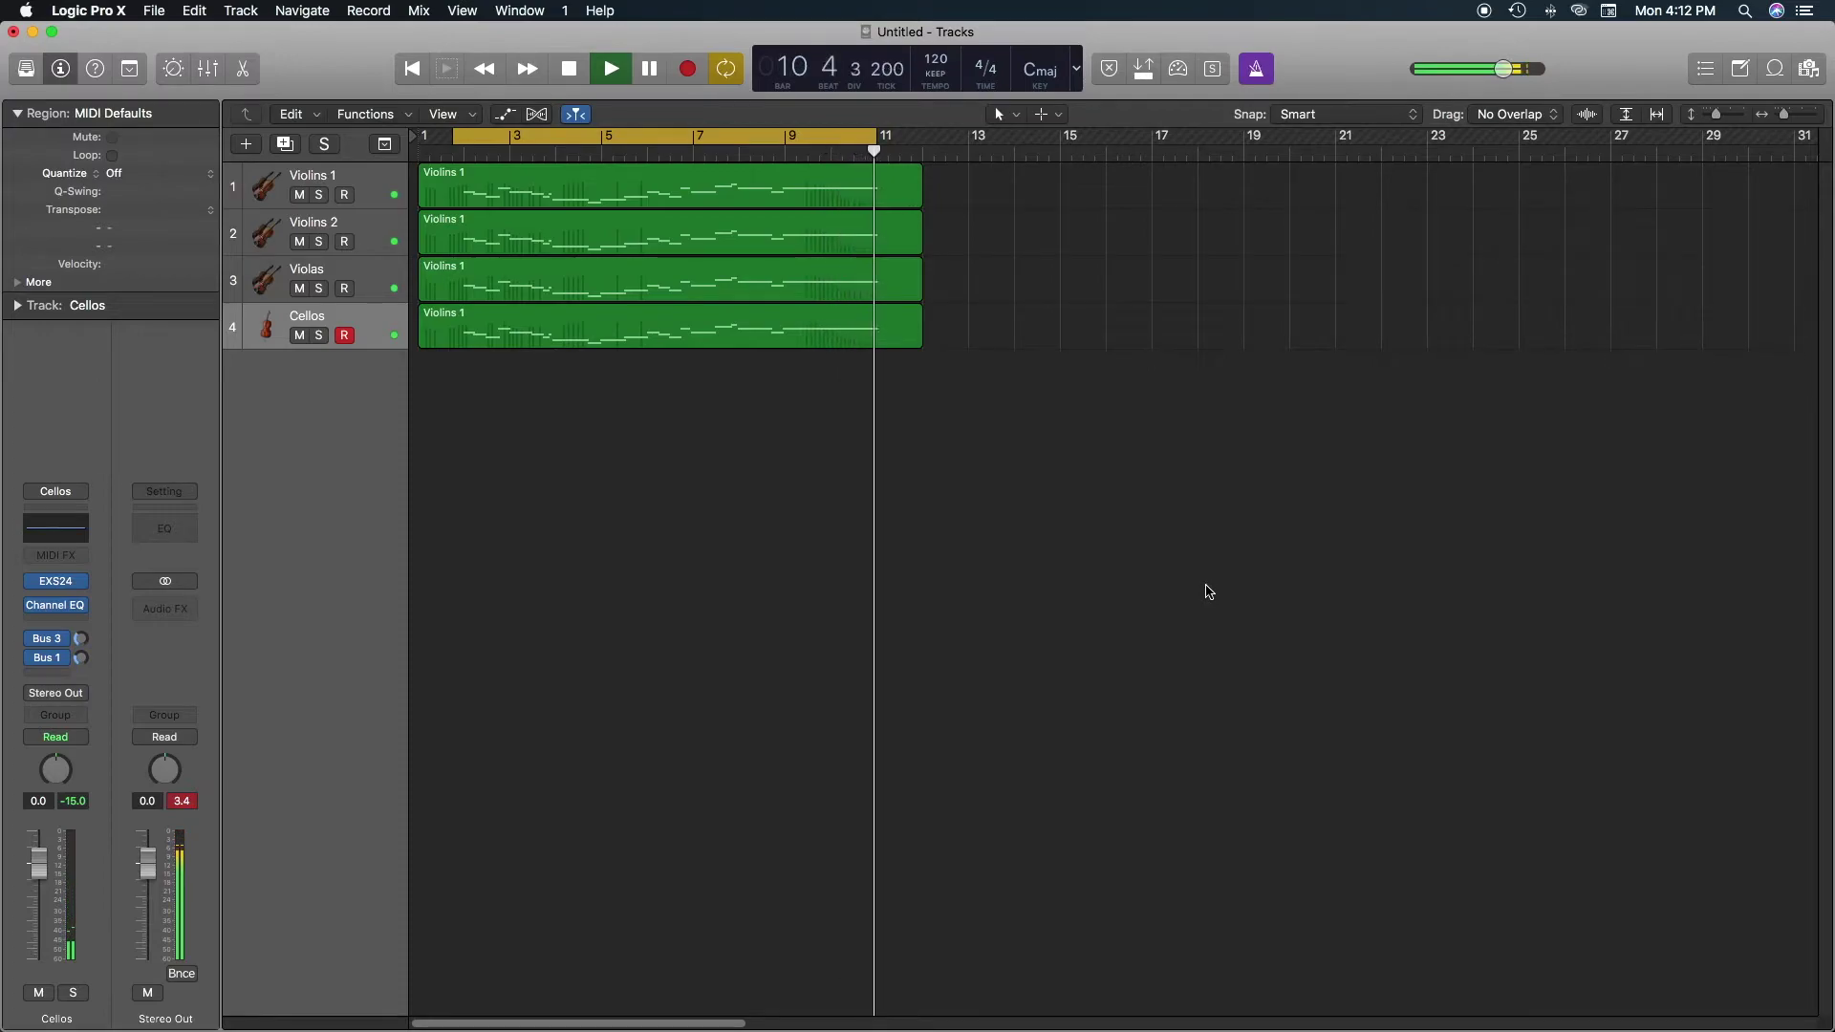
key("space")
Bounce all four string regions in place to a new track named "without delay", leaving the source regions as they are.
left_click(360, 179)
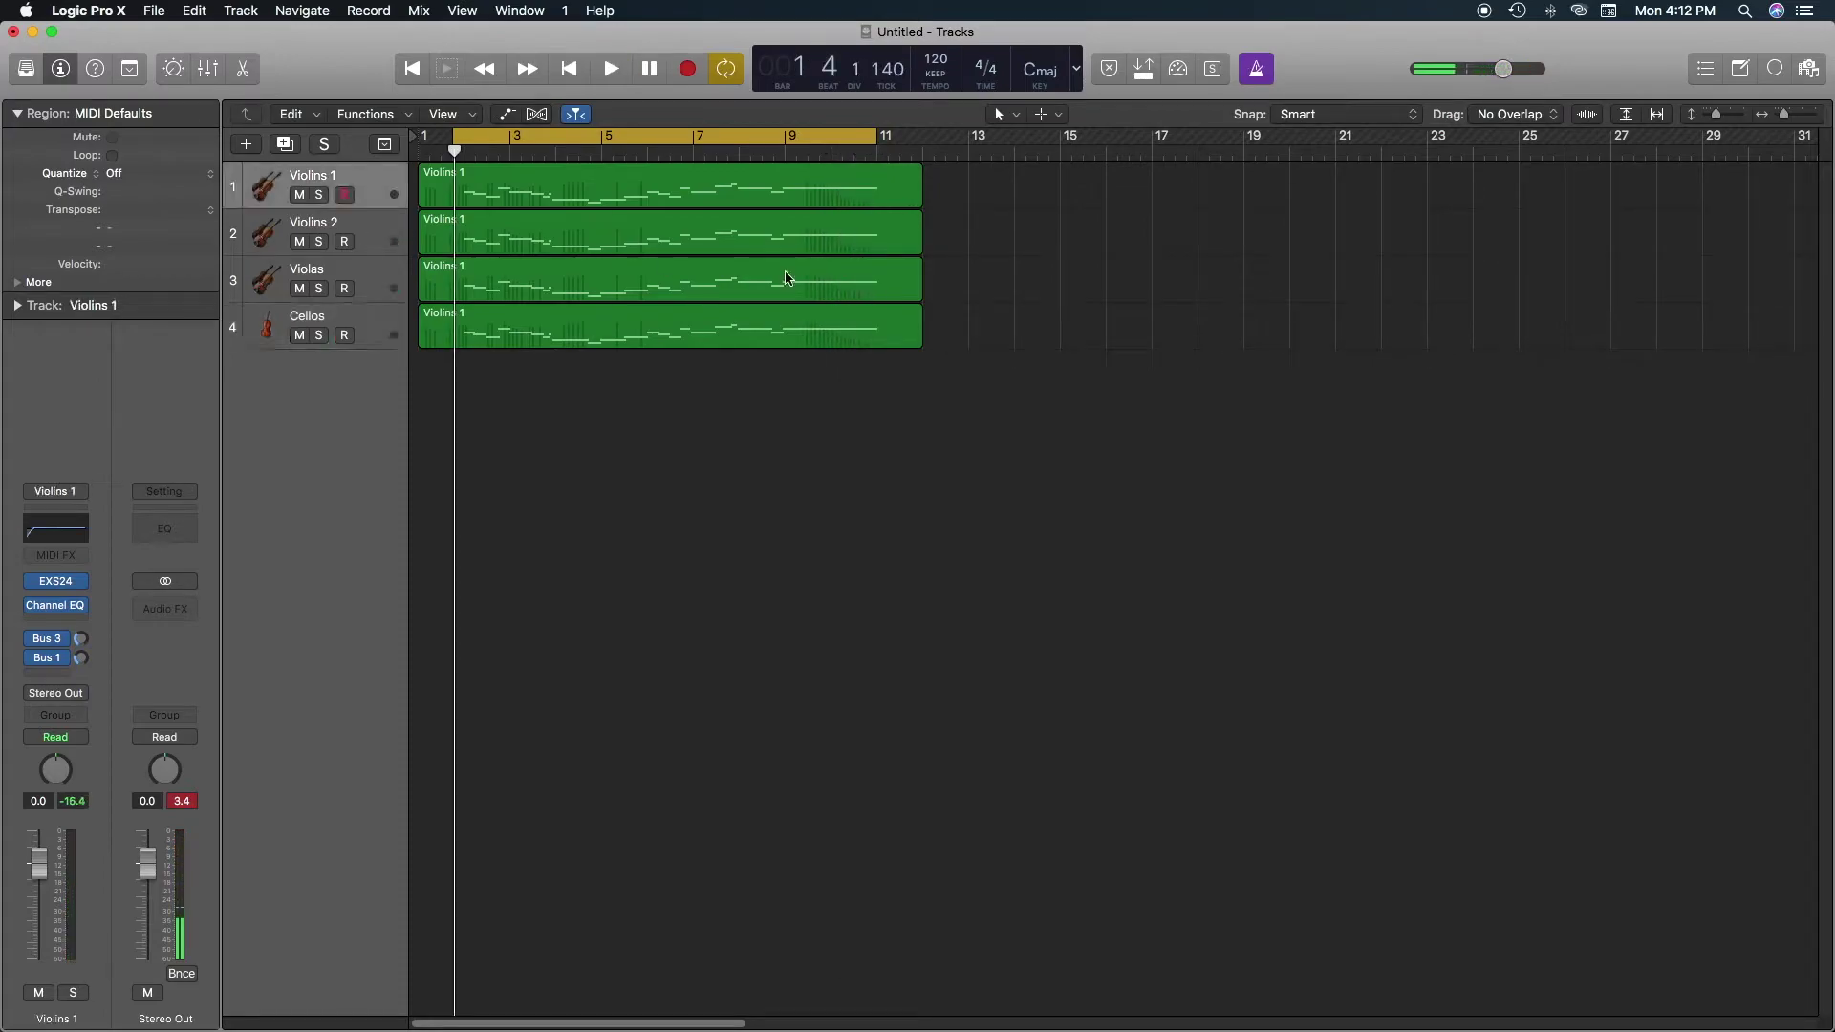
left_click_drag(1040, 192, 635, 389)
key("t")
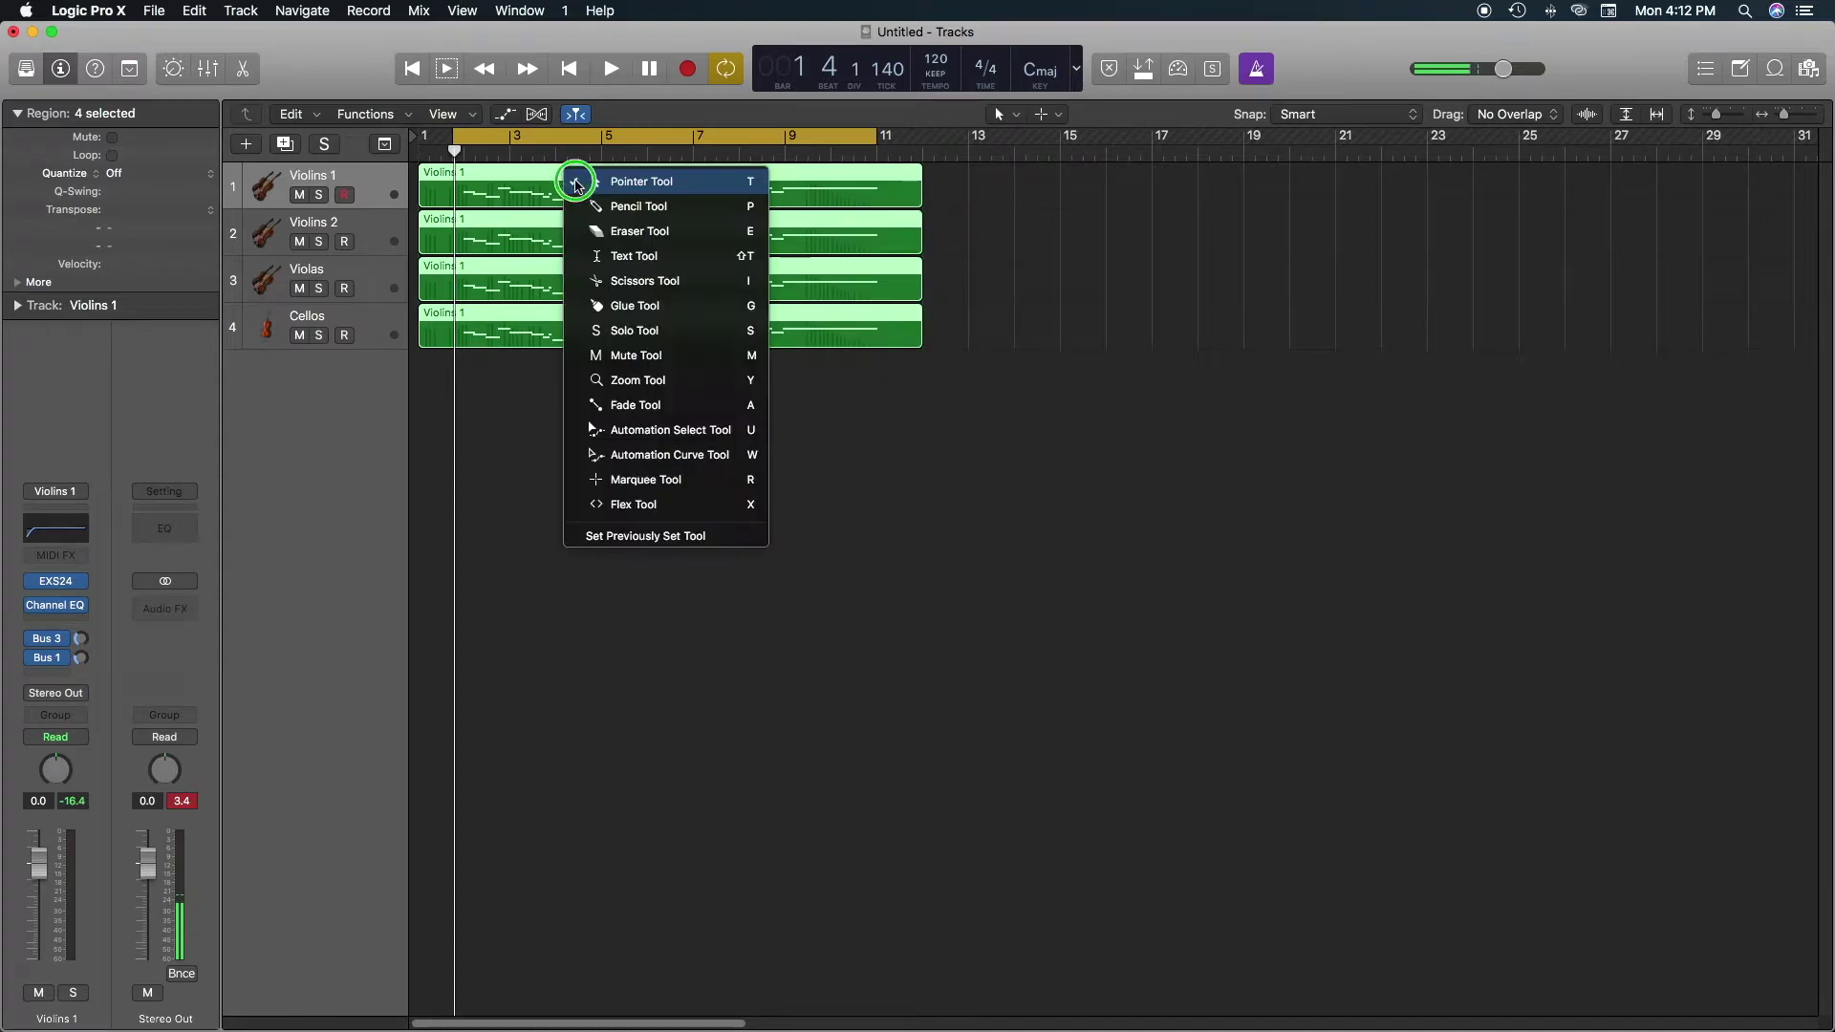
left_click(1644, 380)
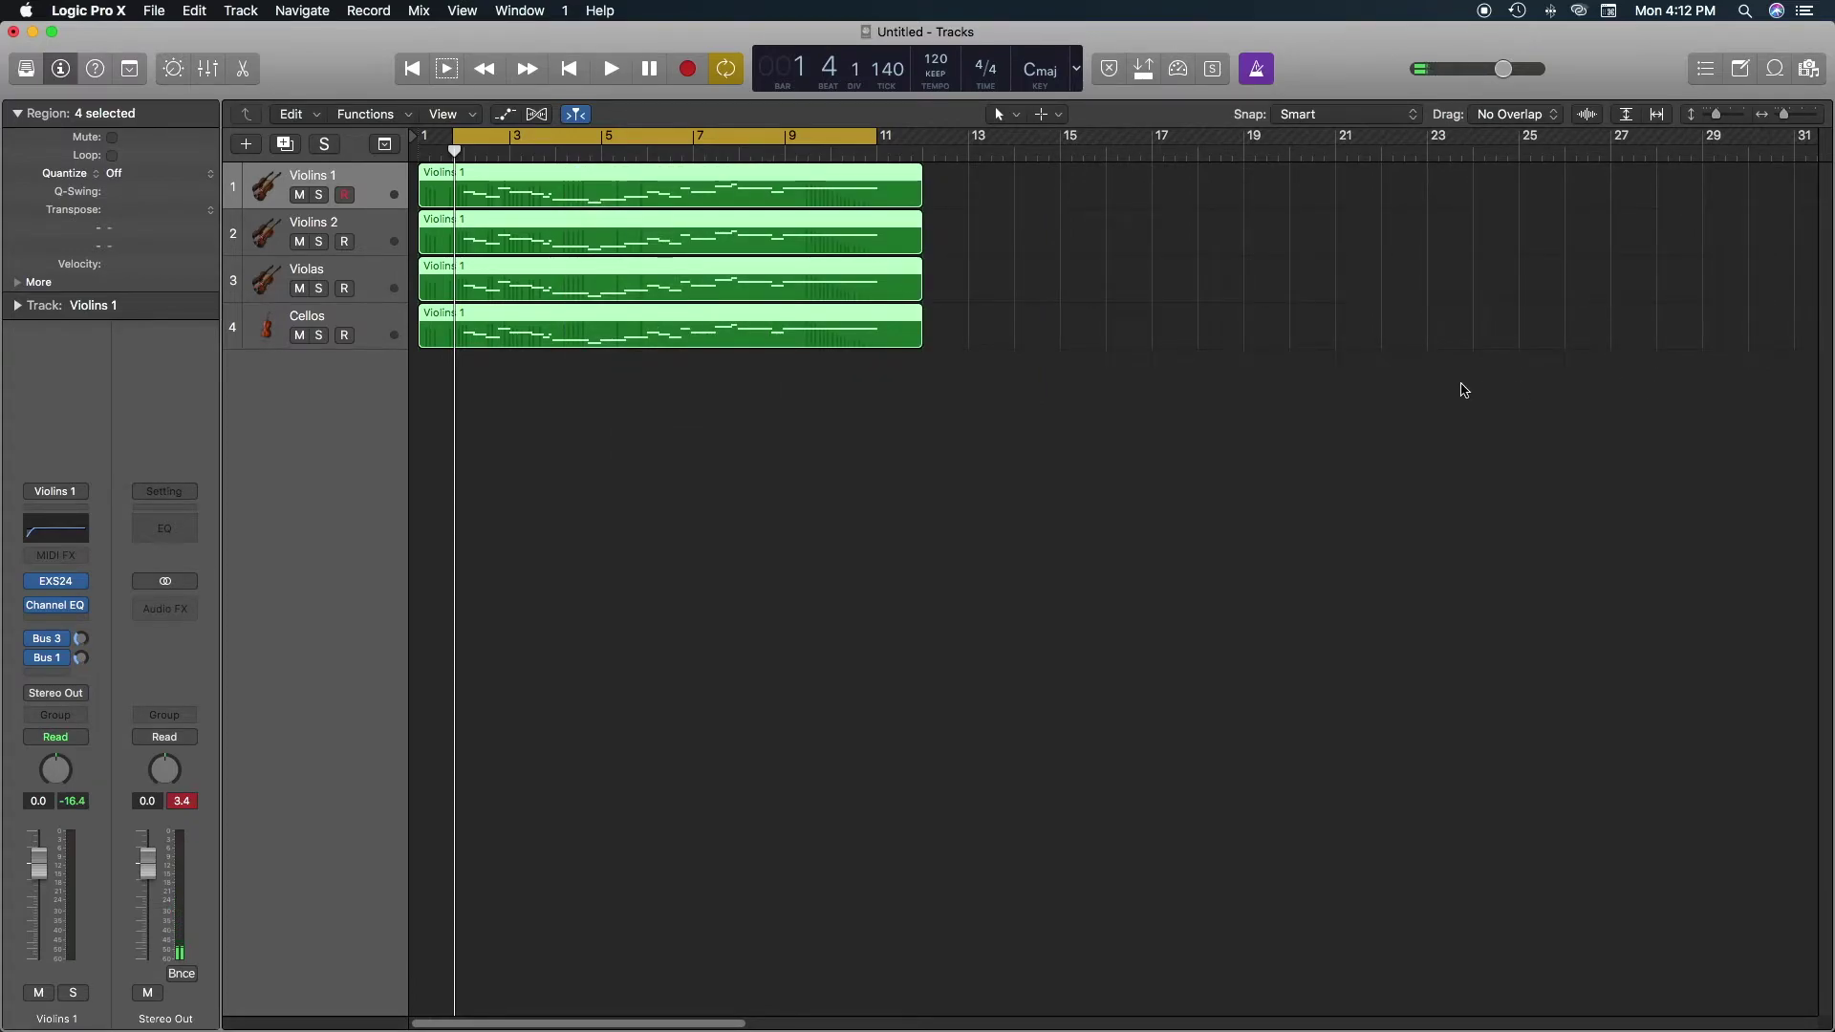
key("ctrl+b")
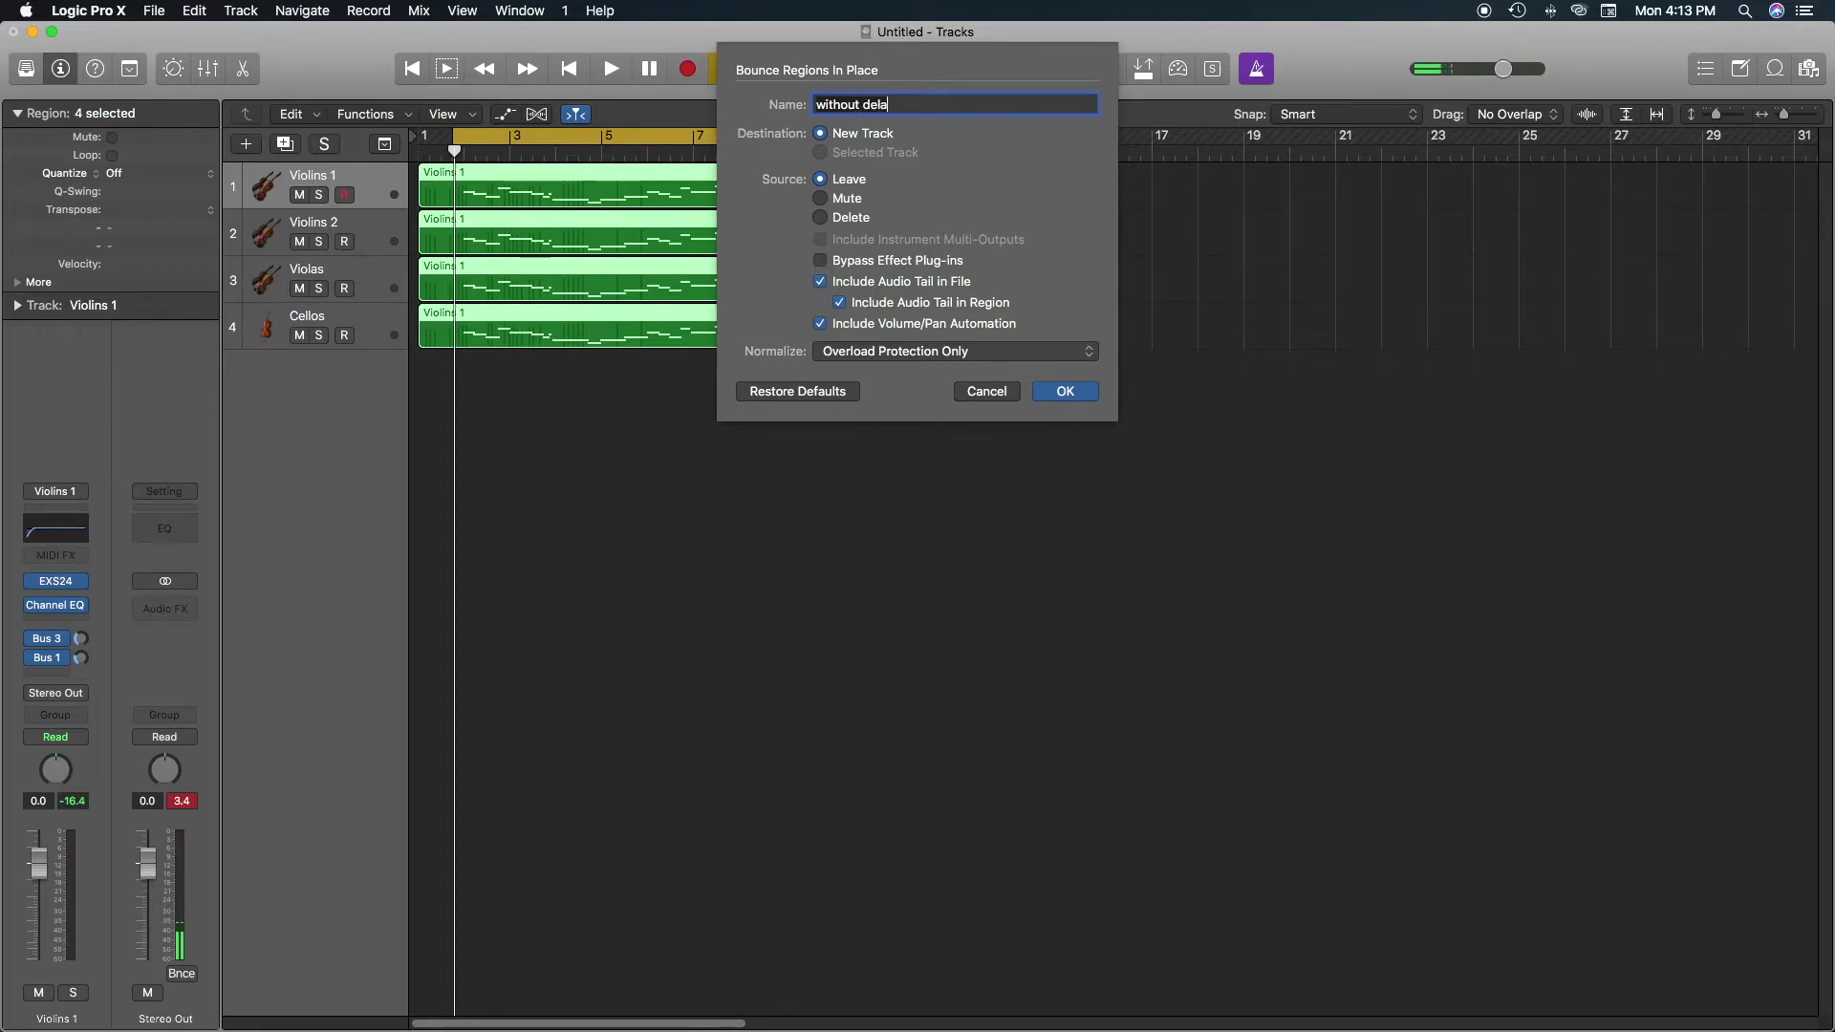
key("Return")
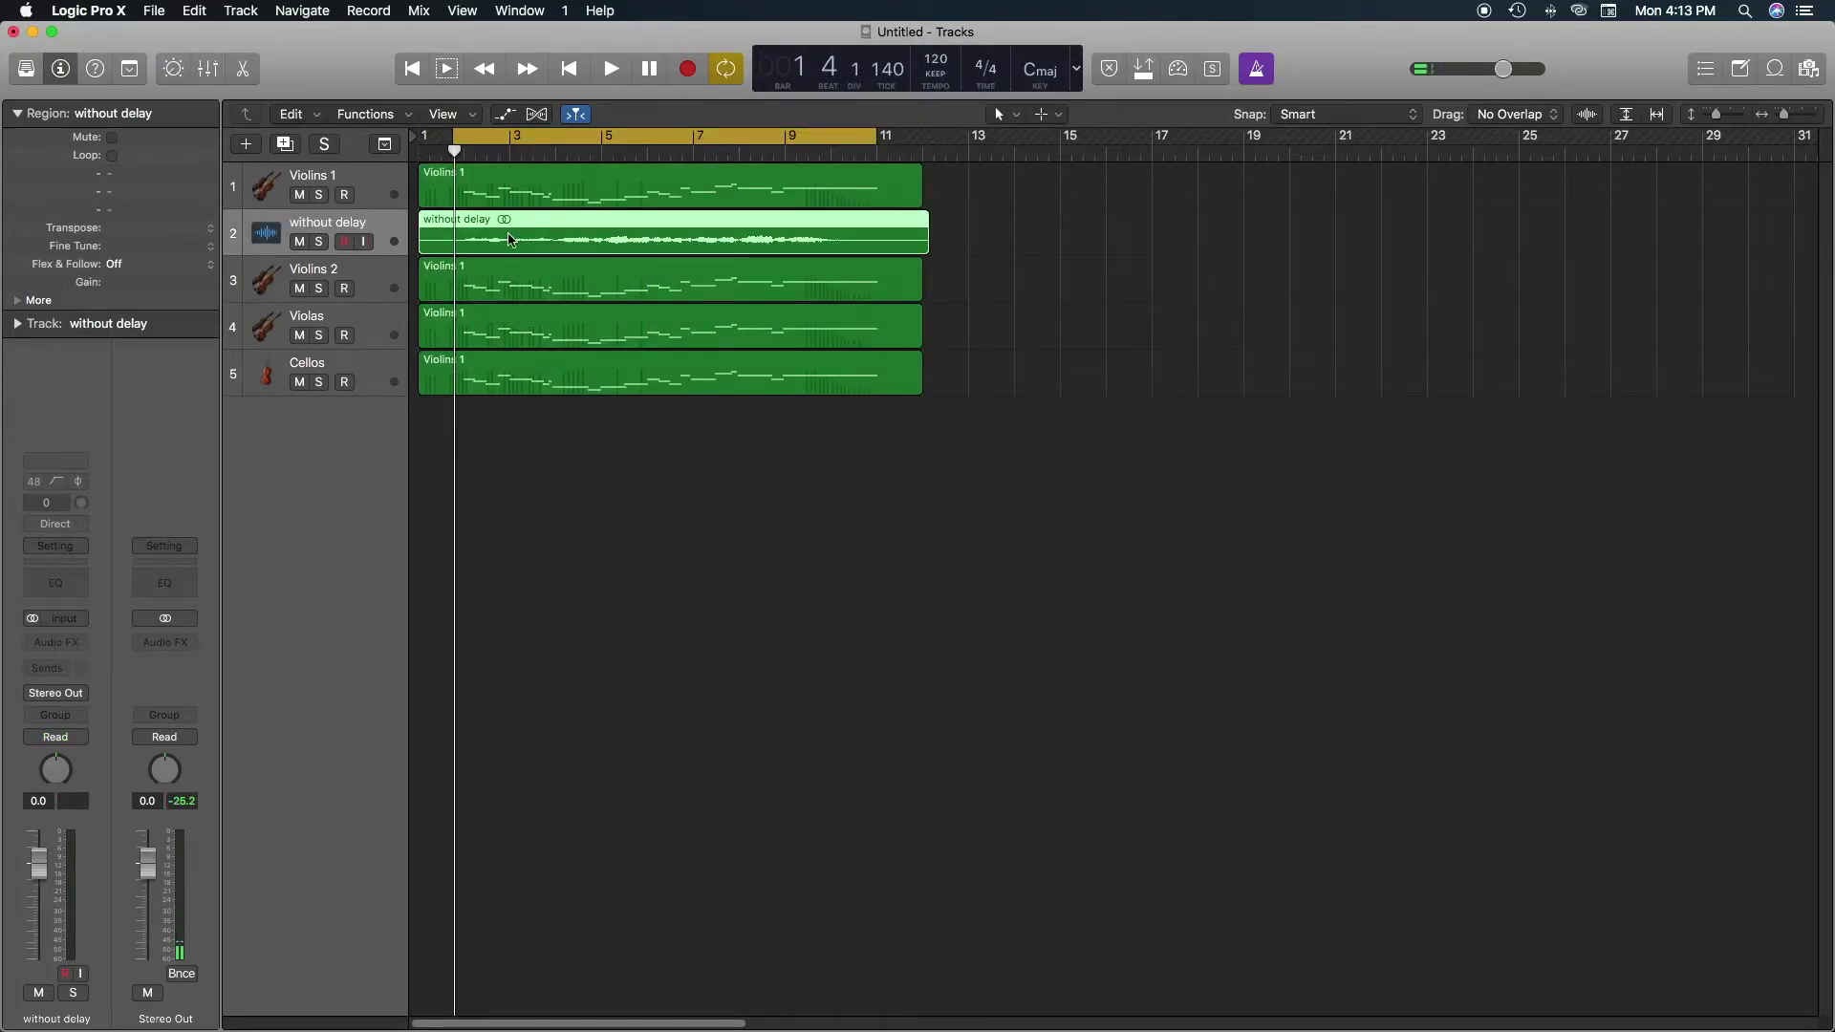
Move the "without delay" track below the Cellos track and mute it.
left_click_drag(379, 226, 361, 410)
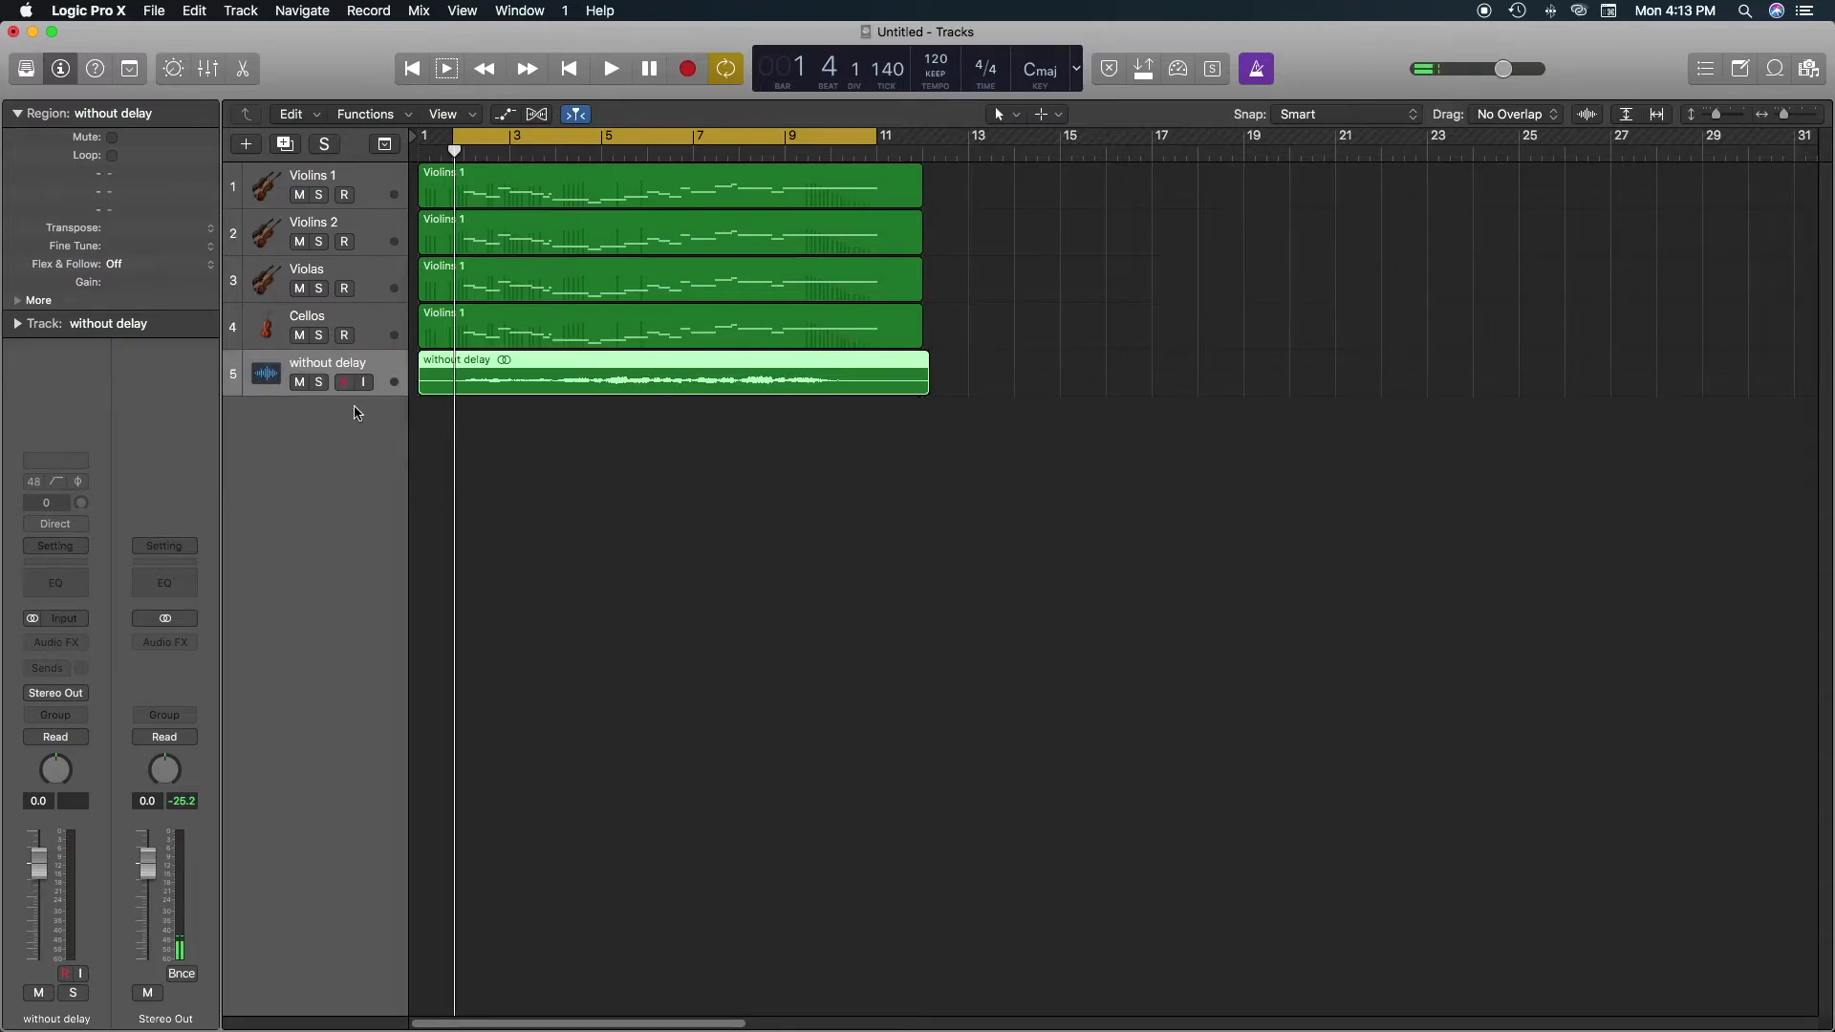
left_click(299, 382)
Show the track parameters of Violins 1 and set its track delay to +50 ticks.
left_click(375, 184)
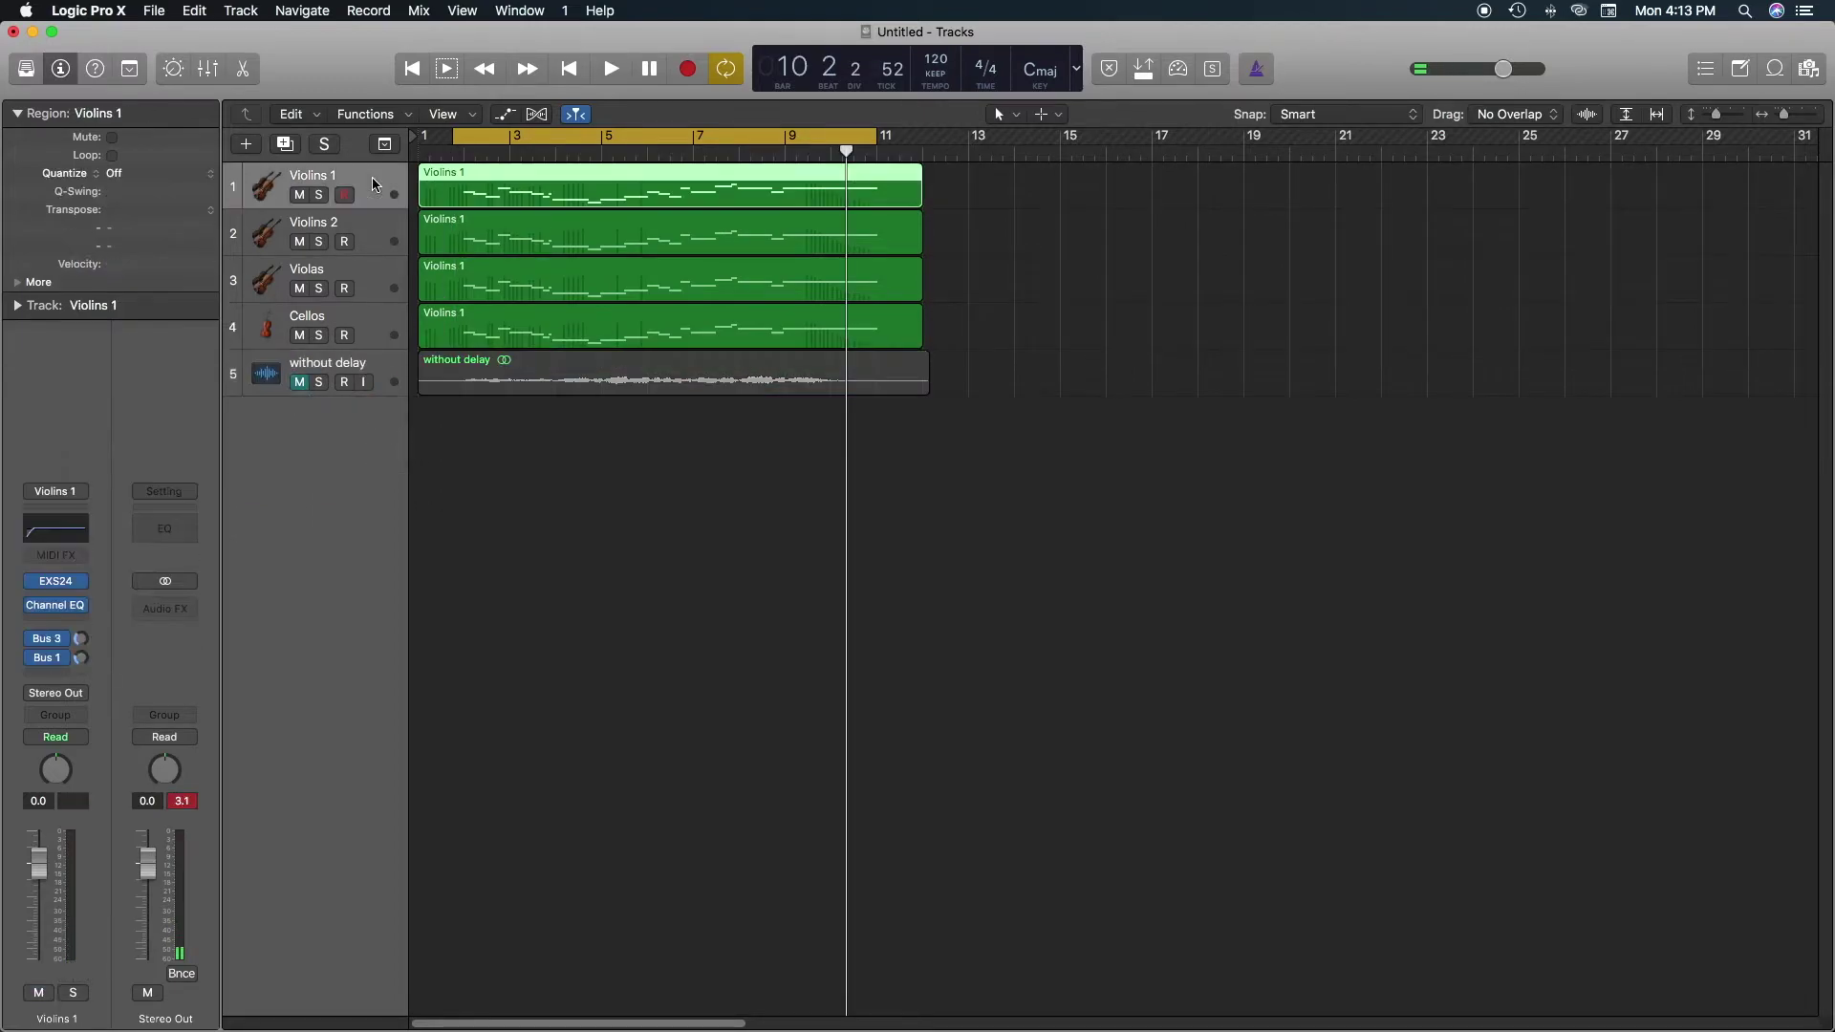
left_click(1408, 941)
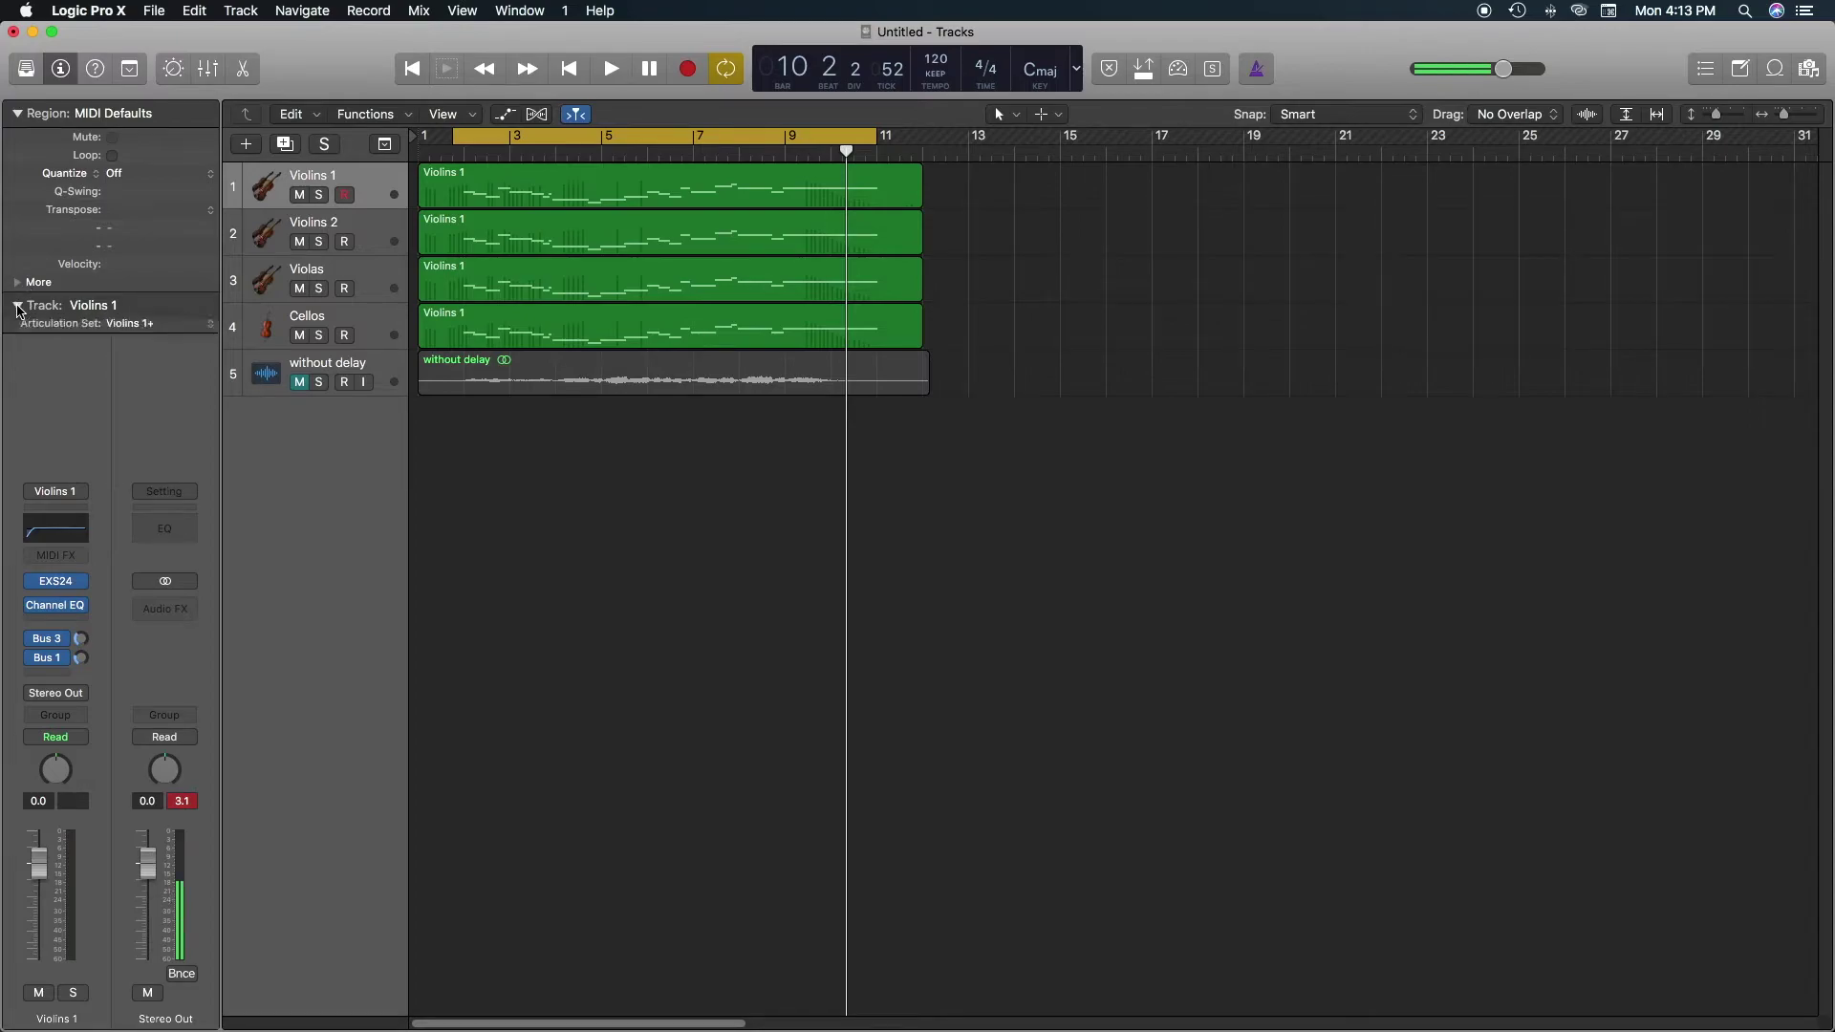
left_click(18, 306)
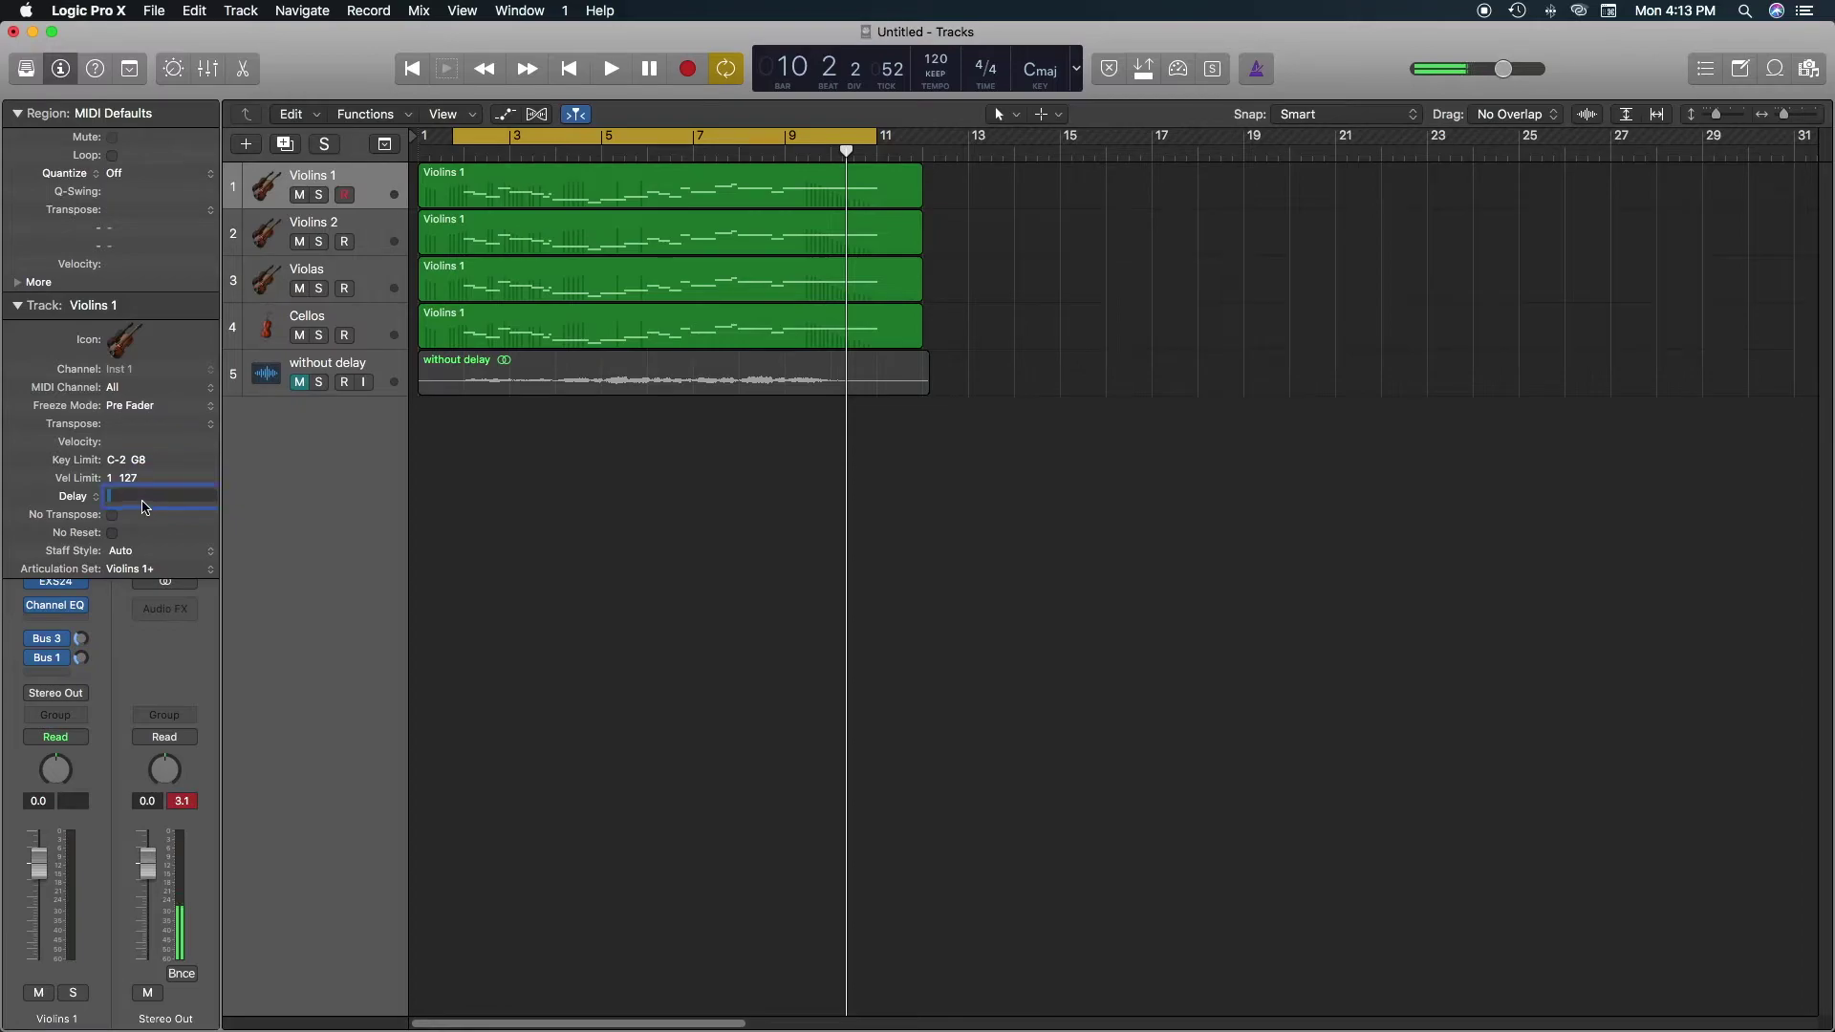
left_click(98, 497)
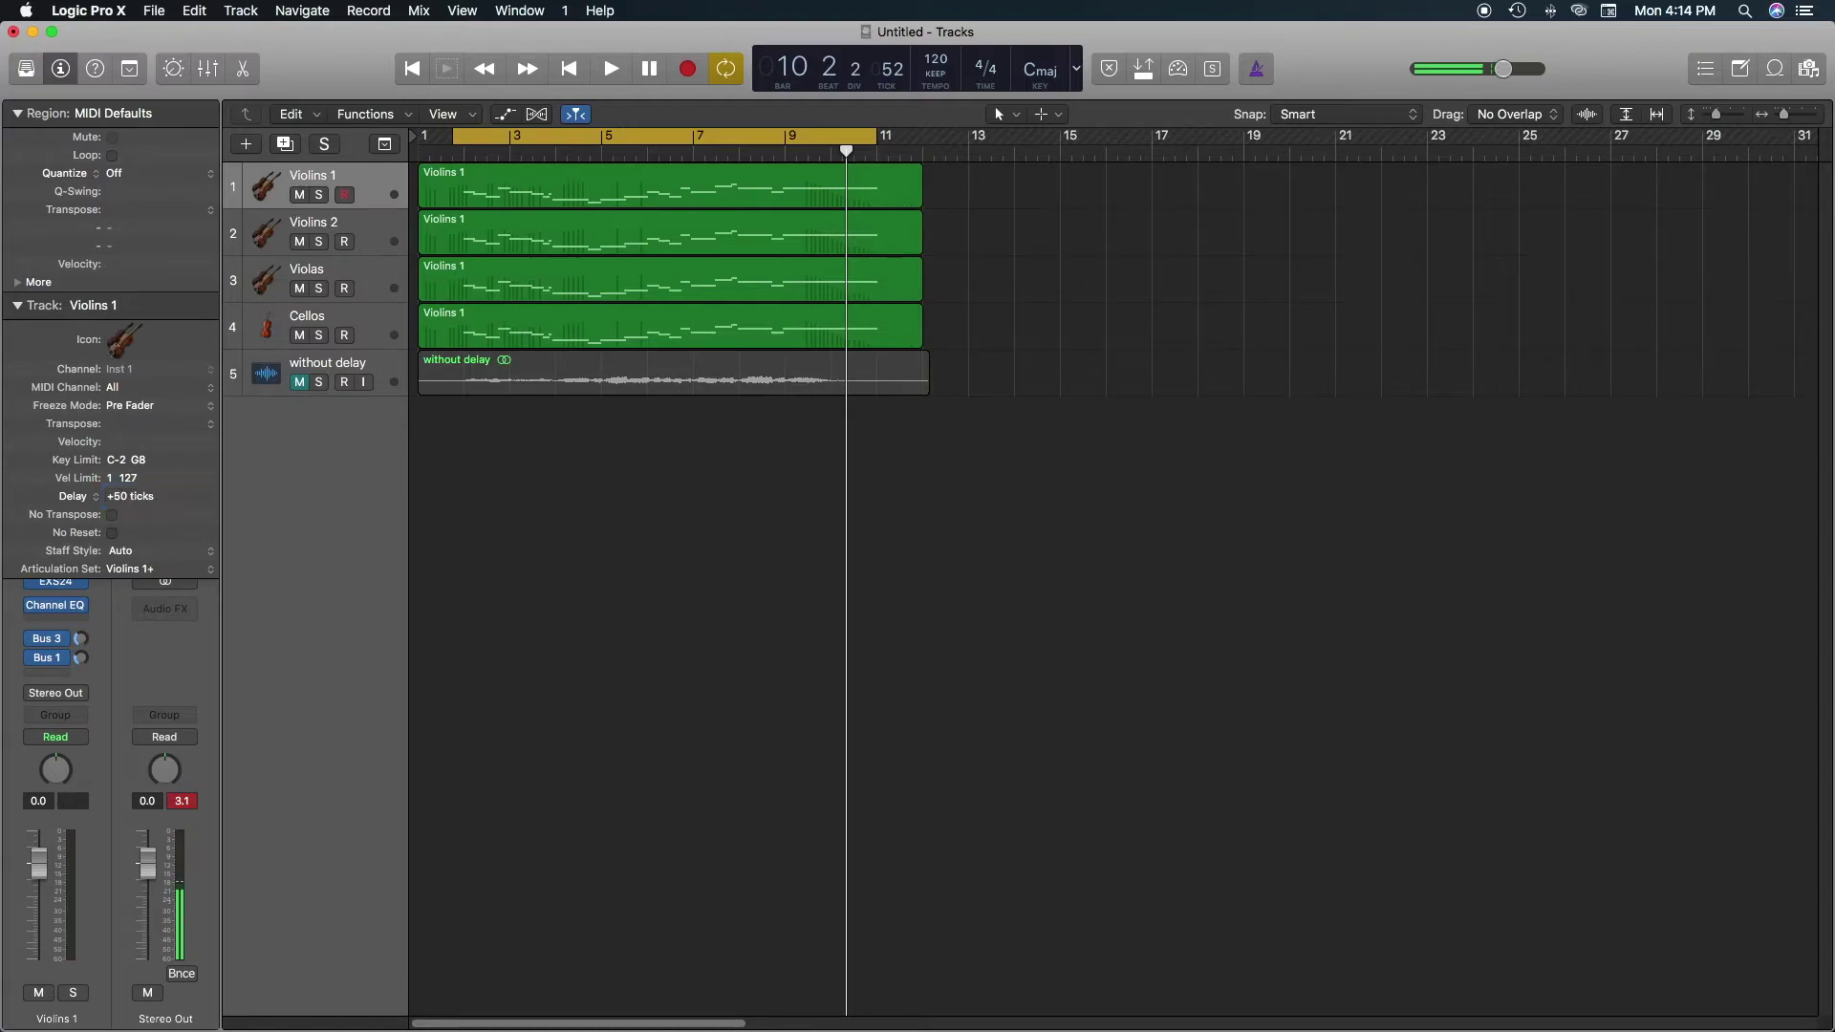
Set the track delay to -50 for Violins 2, 40 ms for Violas and -40 ms for Cellos.
left_click(364, 224)
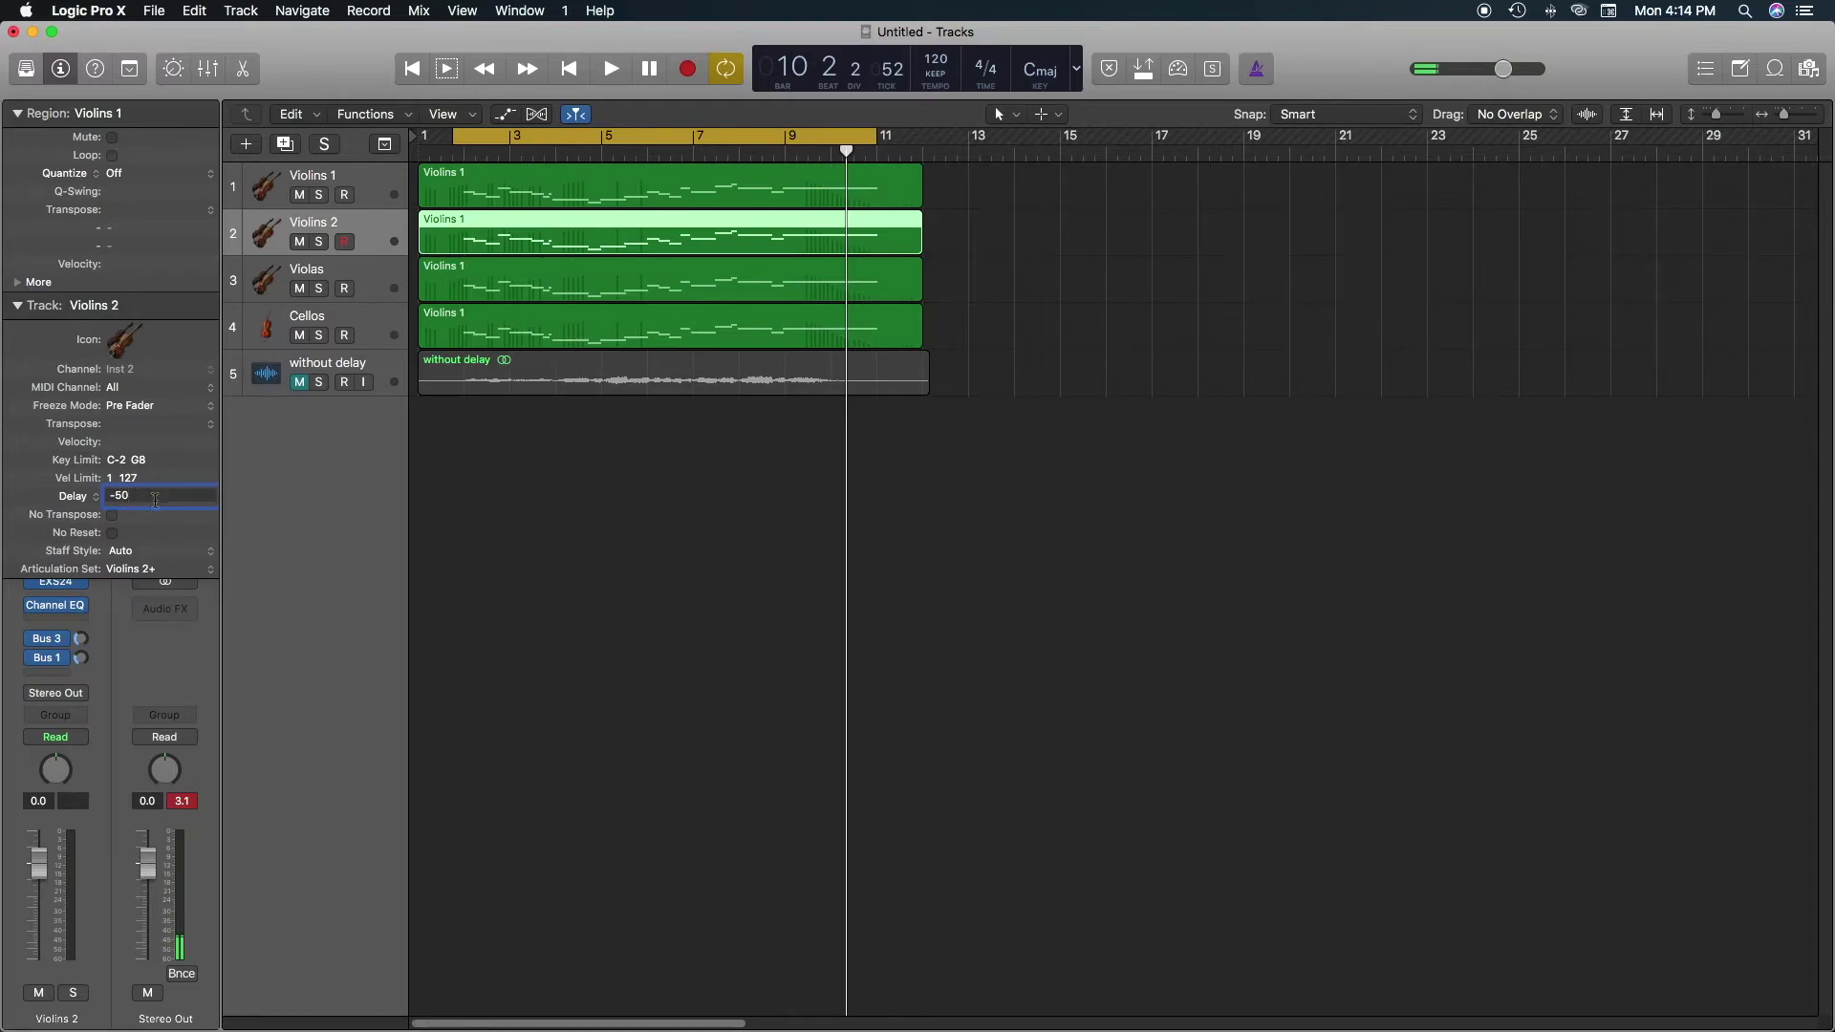
left_click(379, 271)
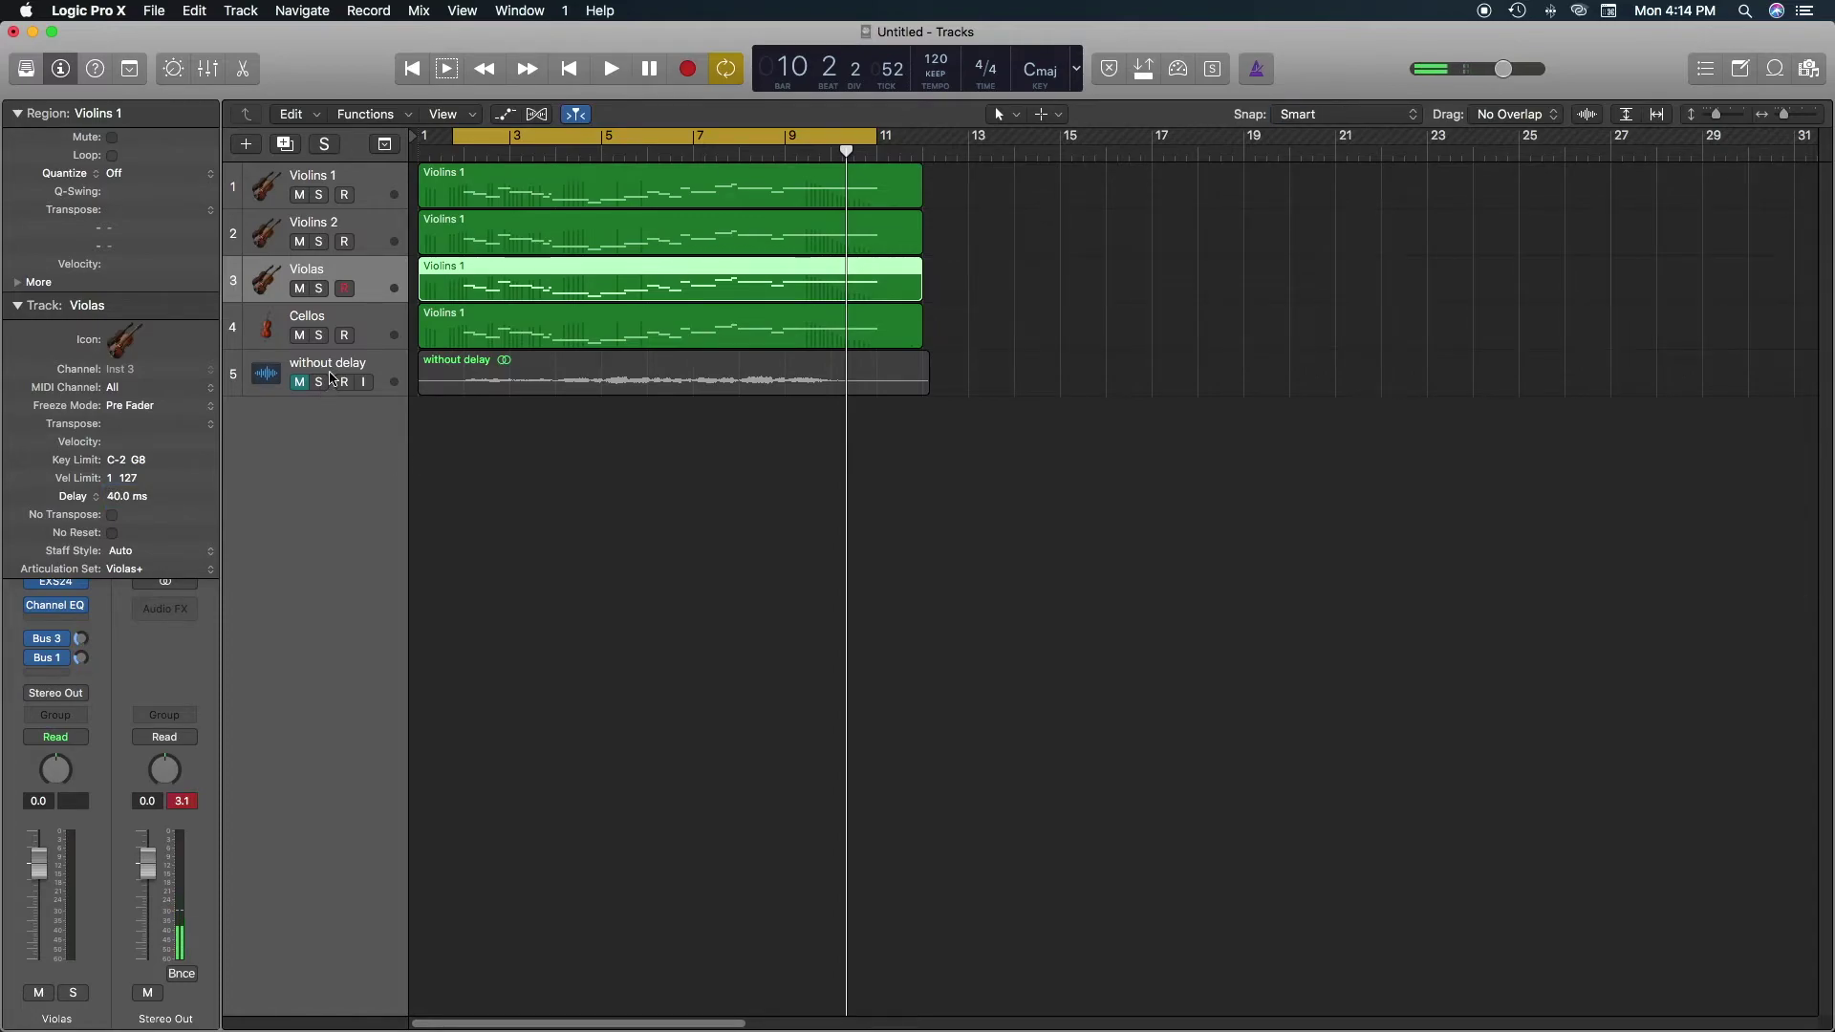
left_click(368, 324)
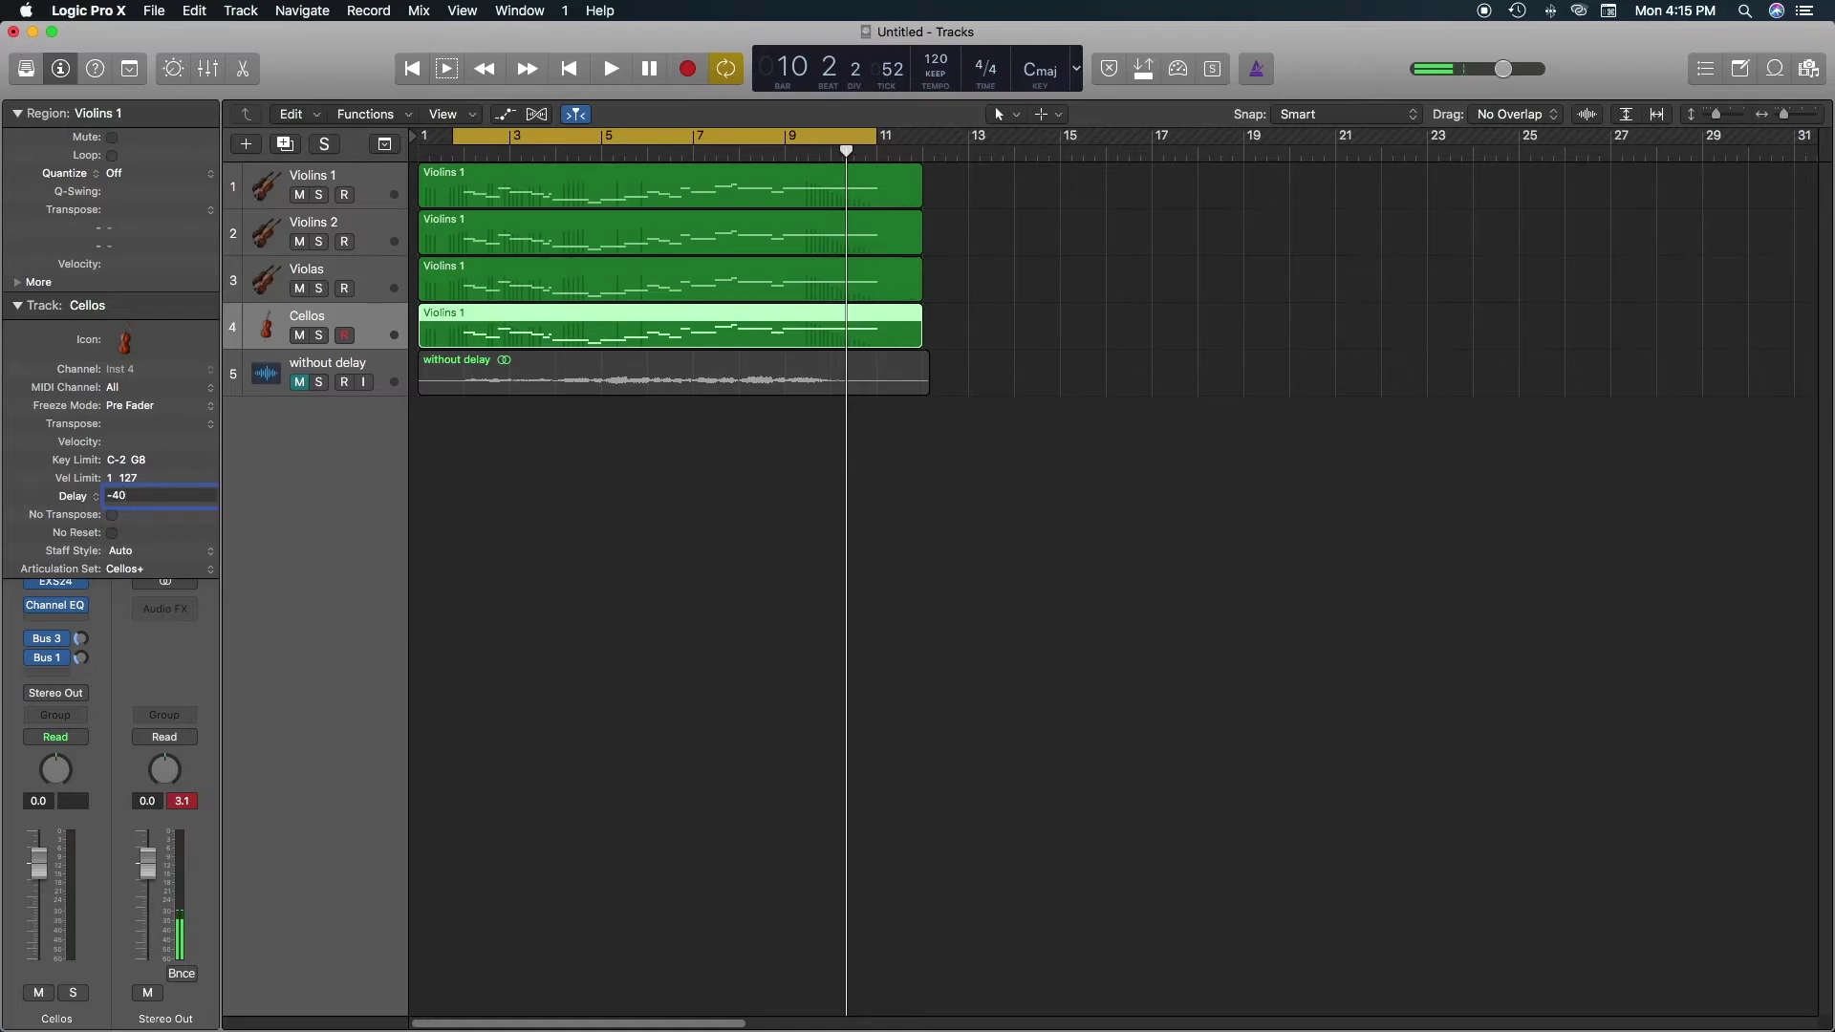
left_click(1055, 537)
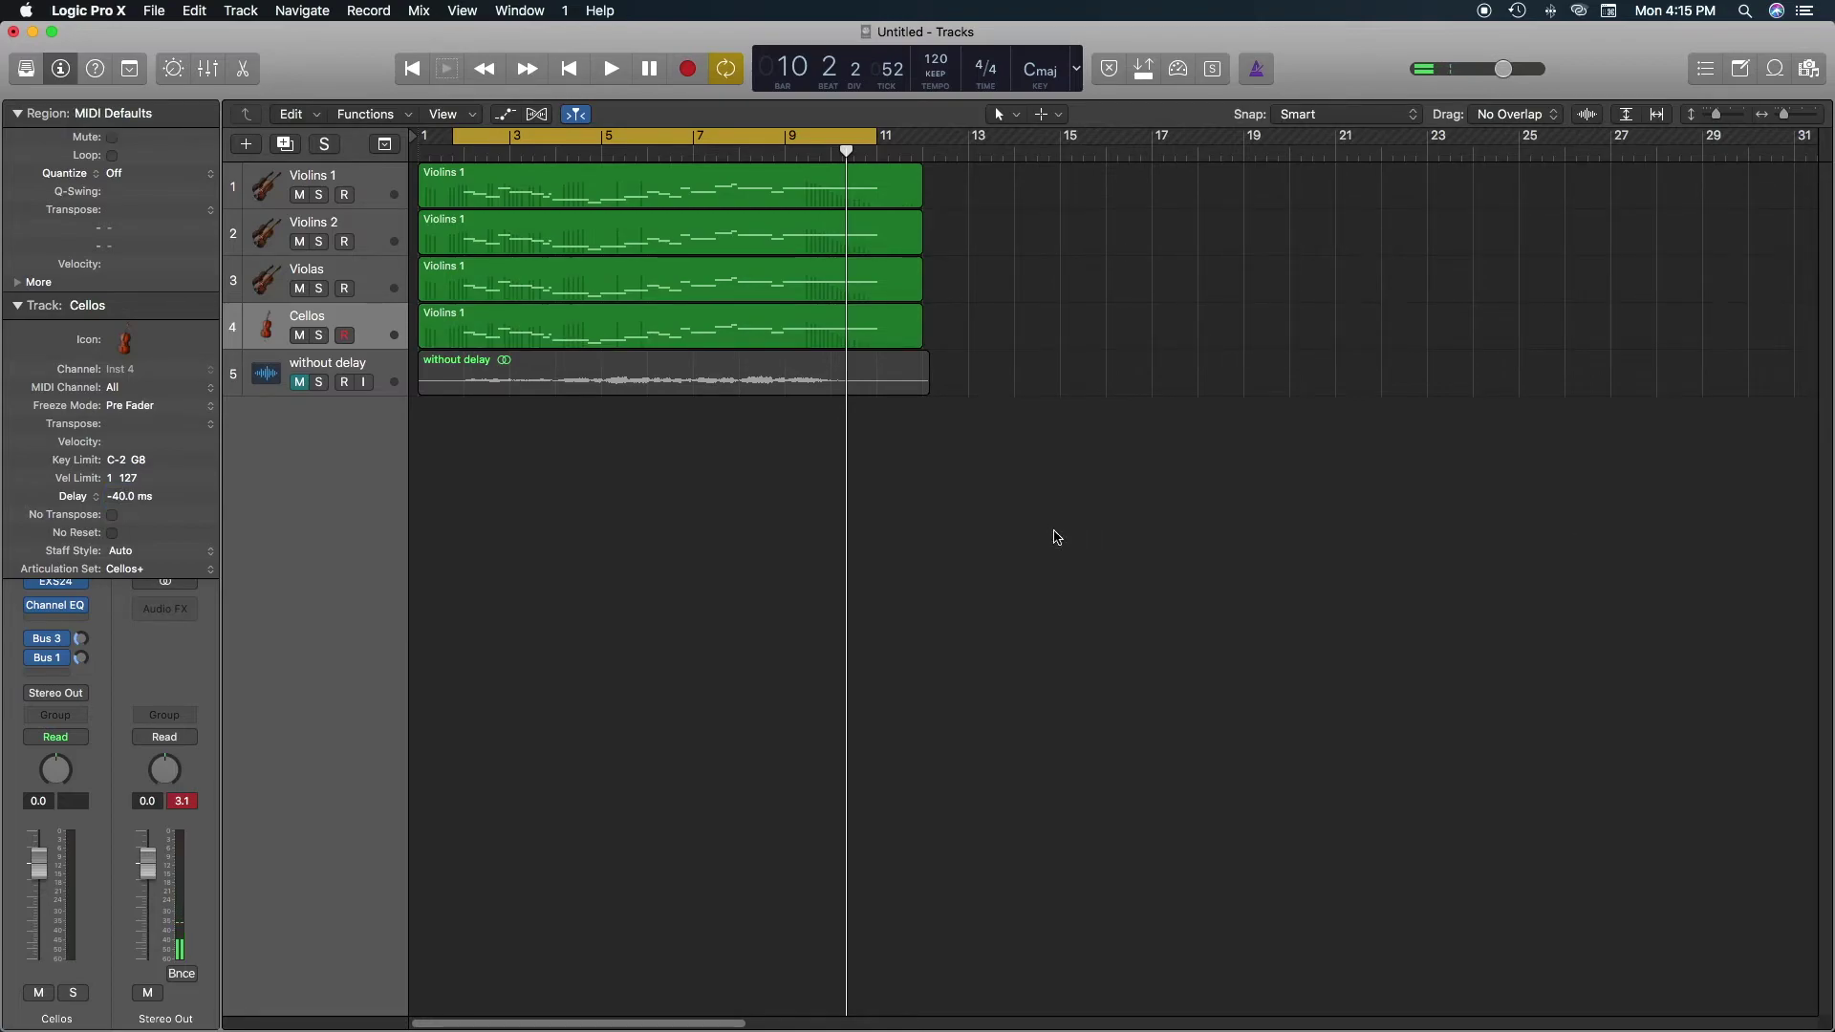
Play back the cycle range to hear the four string tracks with their individual delays.
key("space")
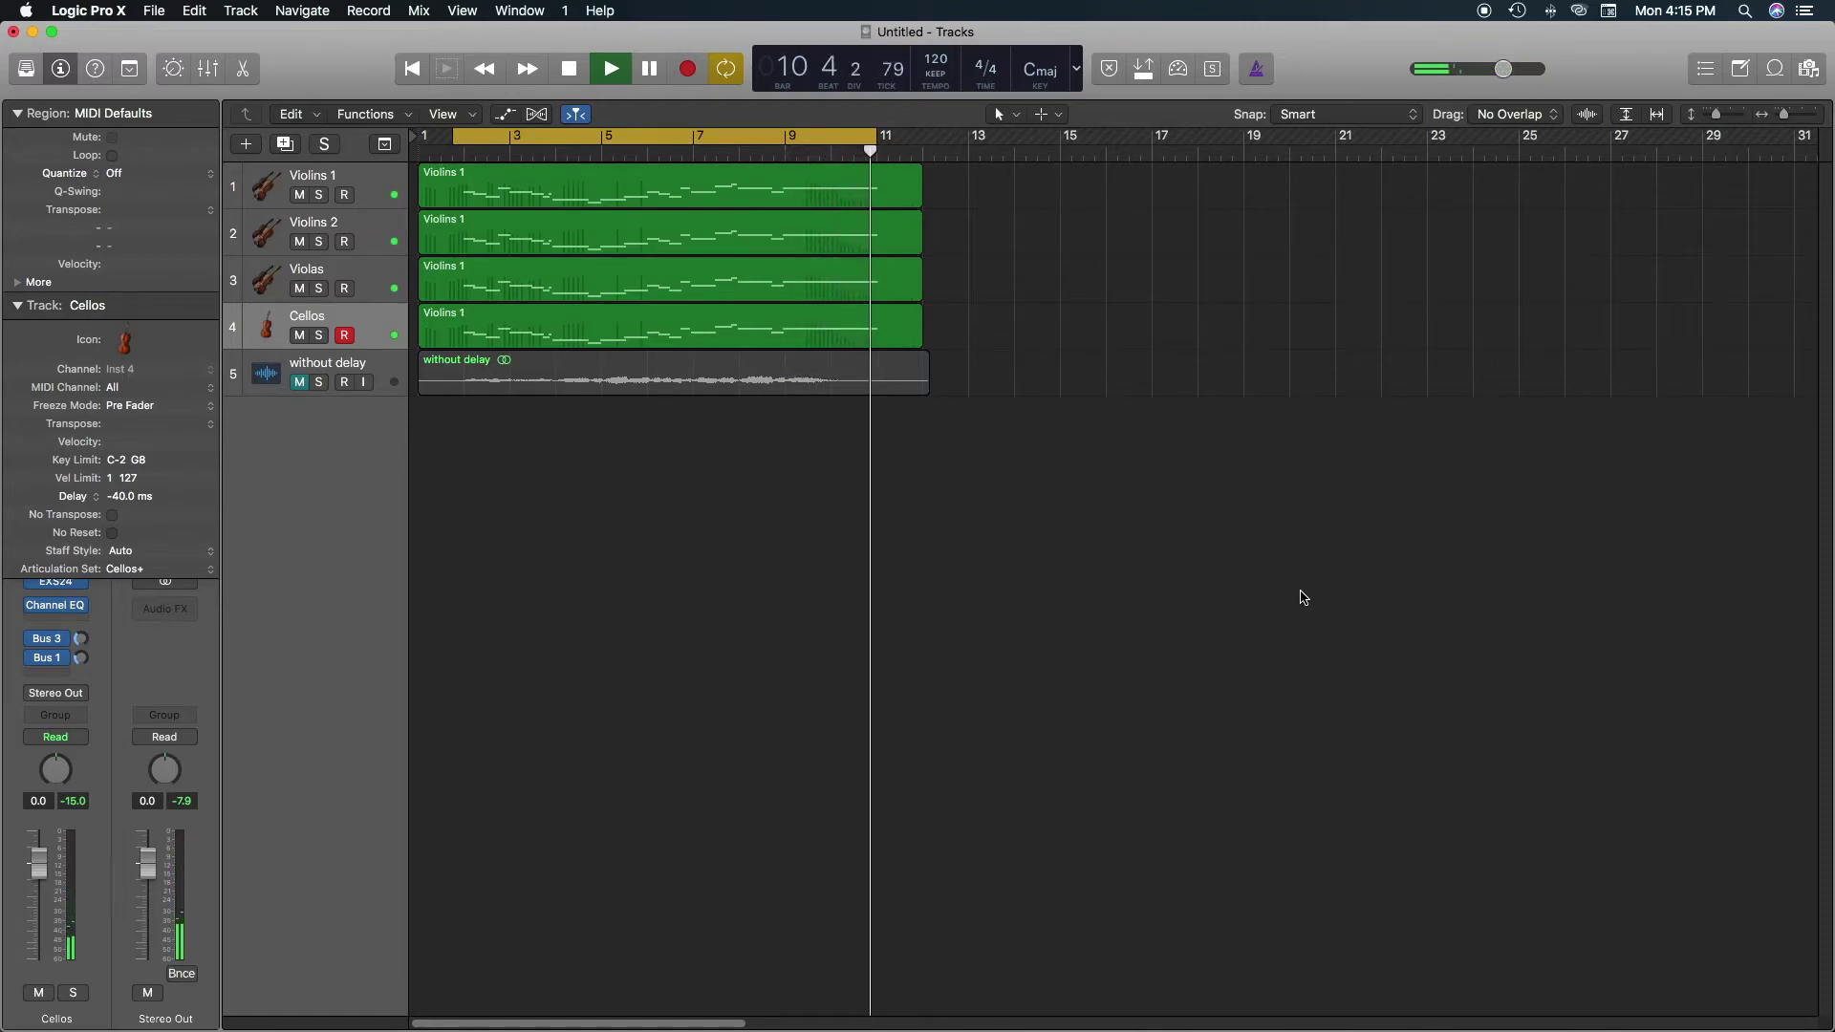
key("space")
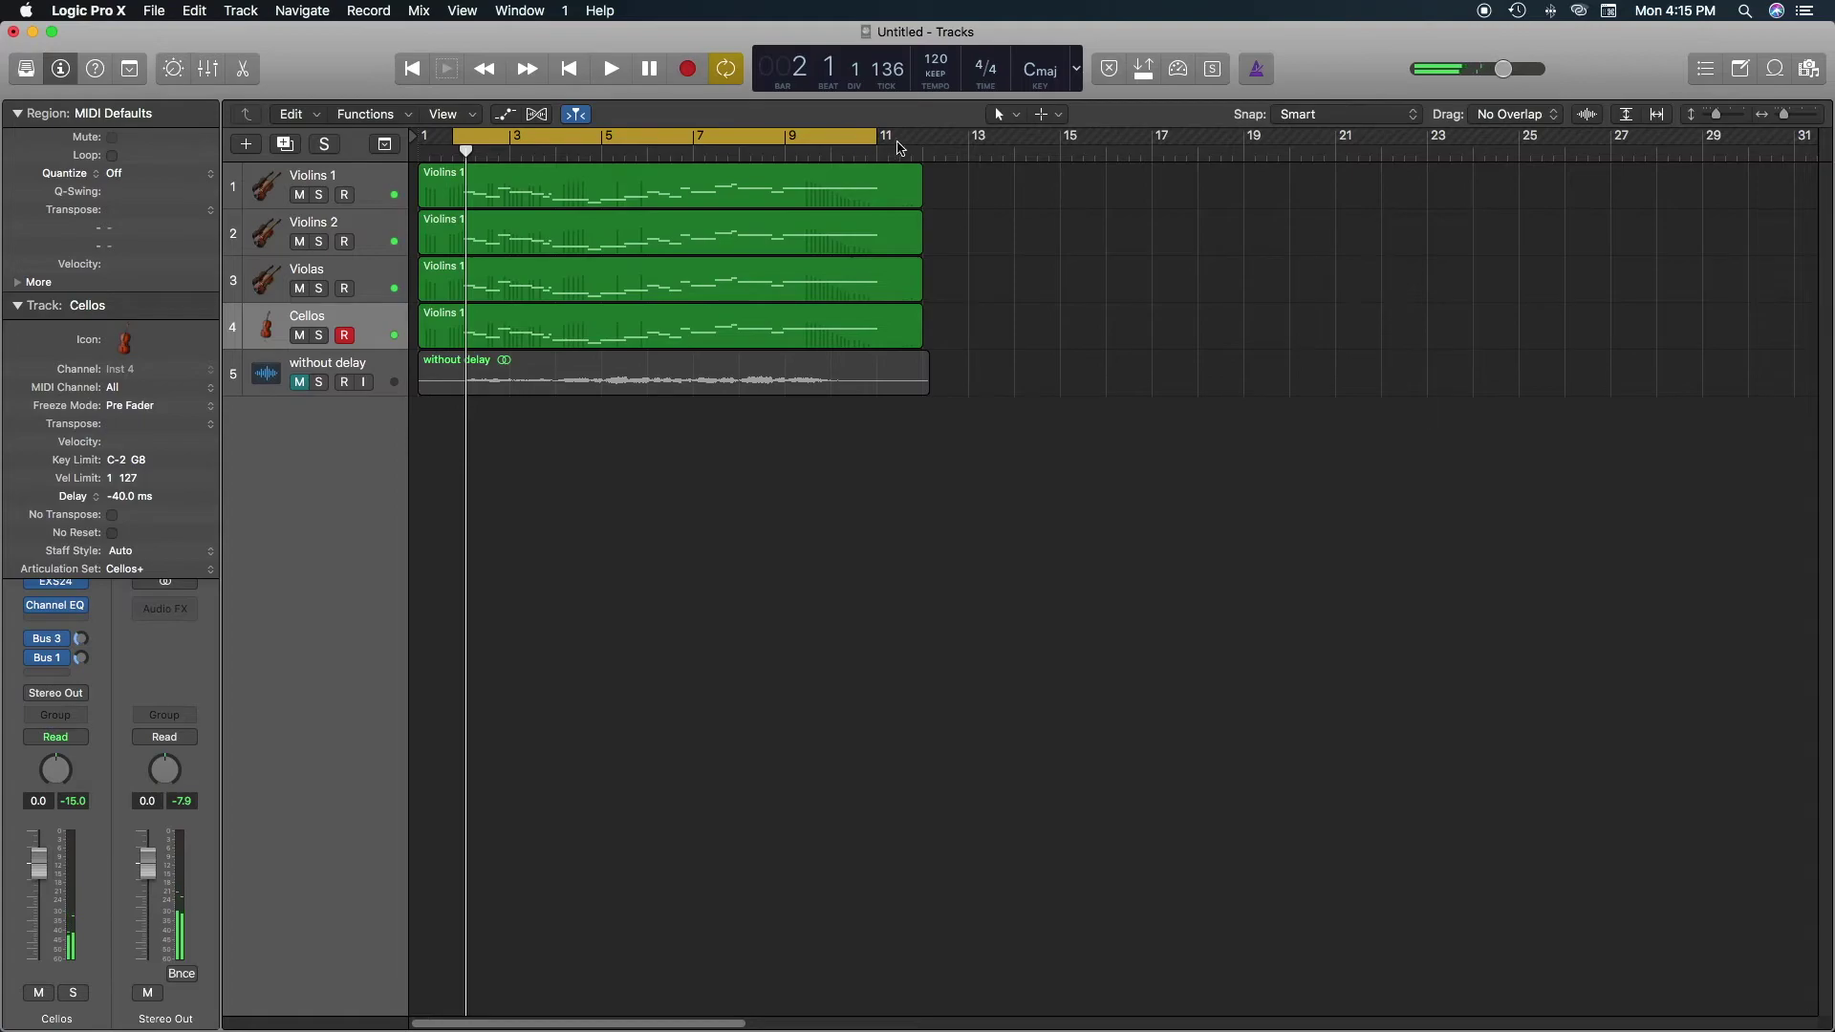
Widen the cycle range to run from bar 1 to past bar 11, and select the four string regions.
mouse_move(875, 140)
left_mouse_down()
mouse_move(989, 140)
mouse_move(911, 140)
left_mouse_up()
left_click_drag(977, 201, 776, 336)
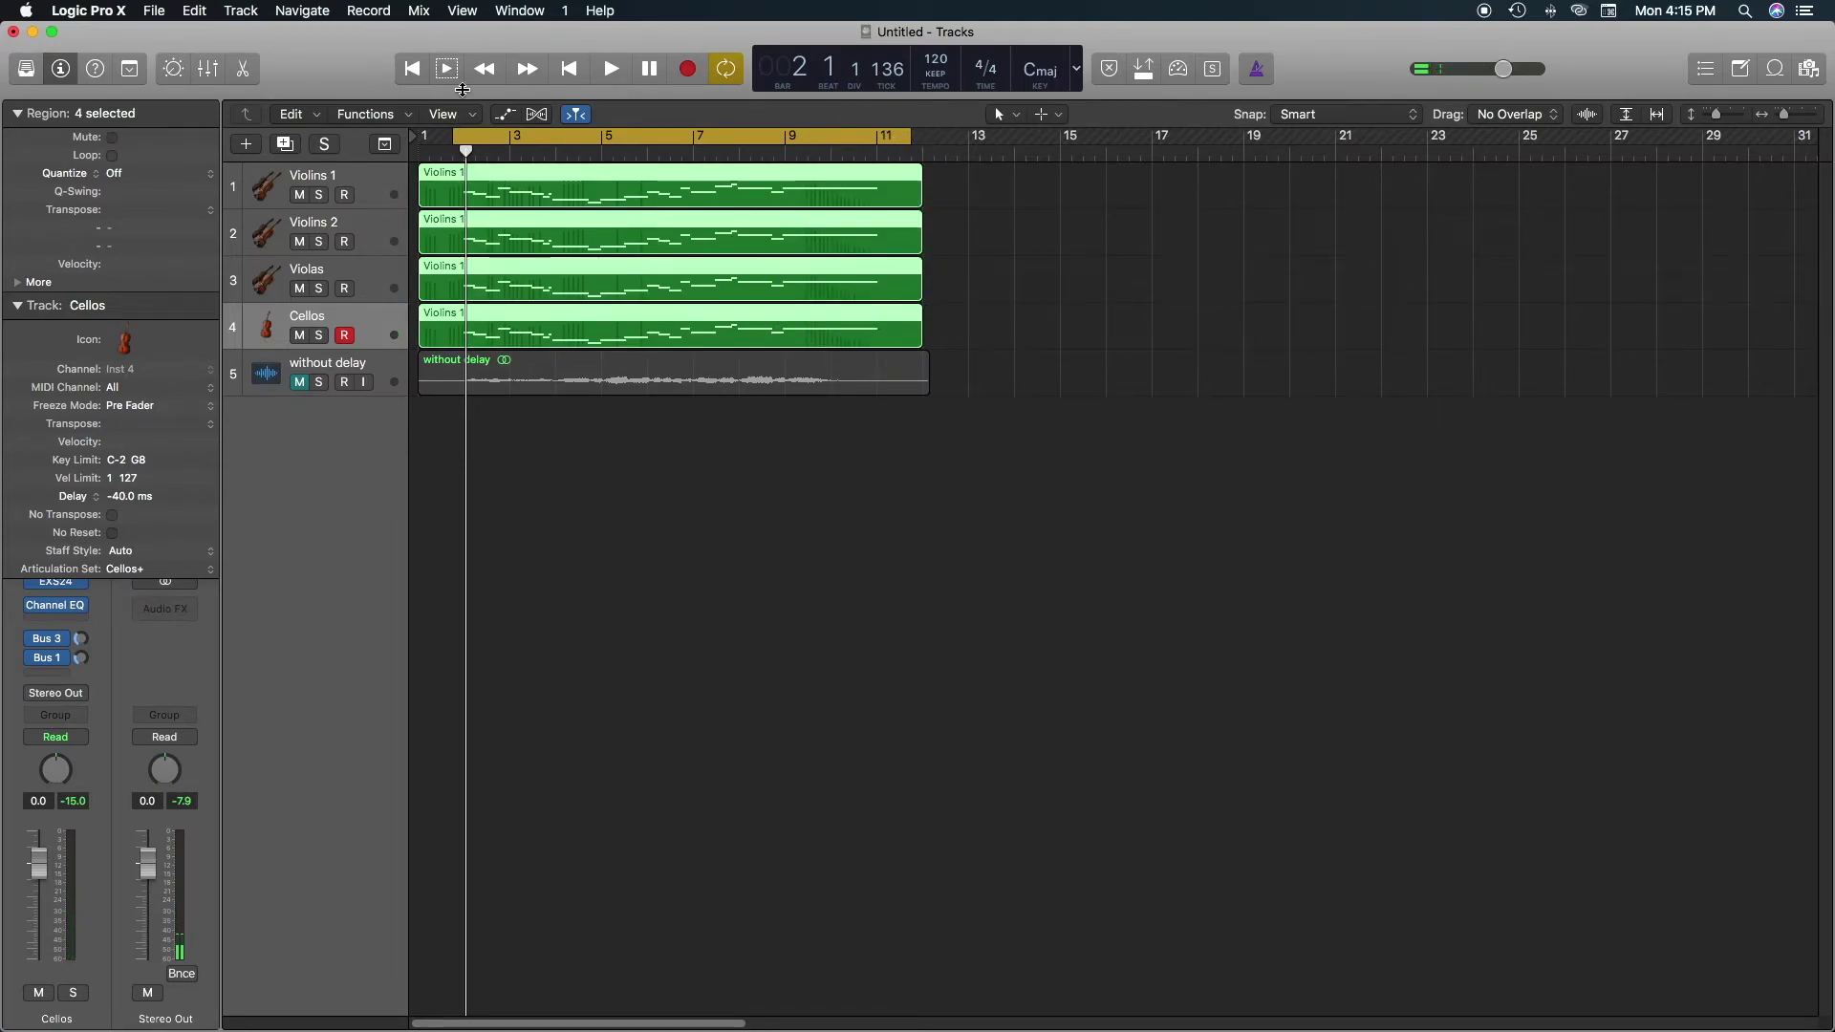
left_click_drag(453, 136, 415, 144)
key("t")
left_click(1311, 272)
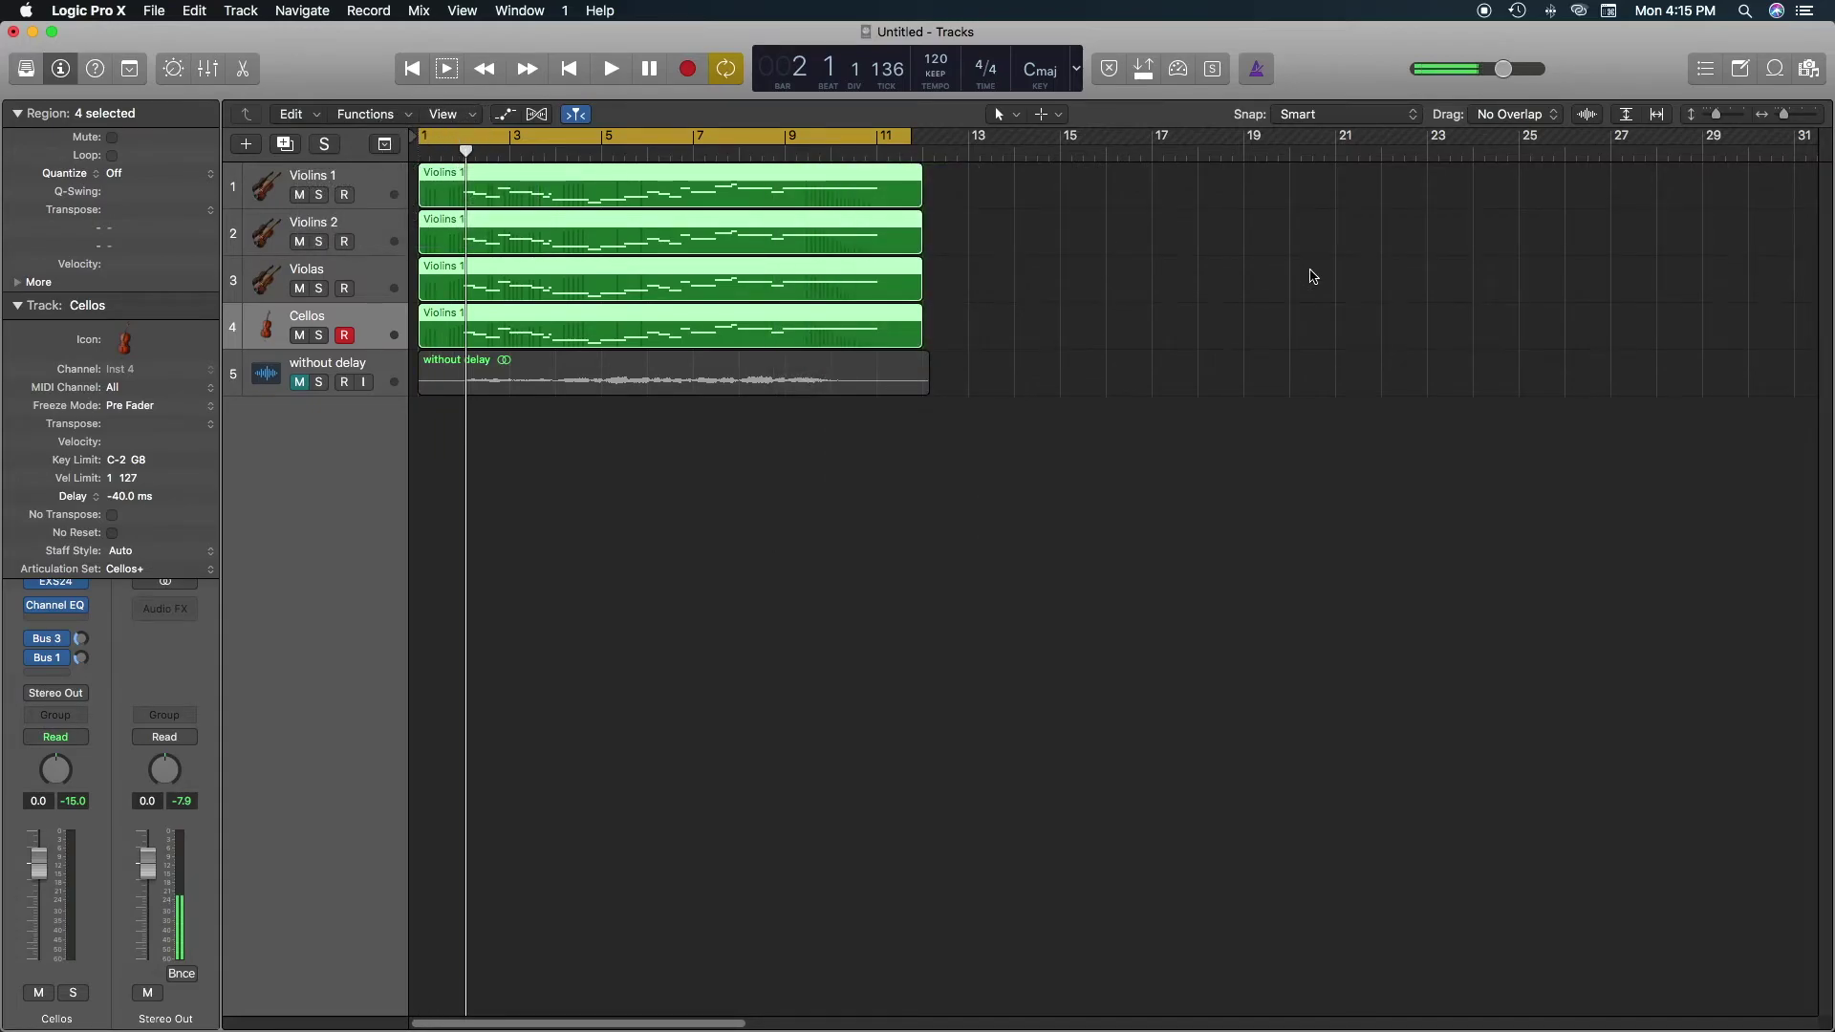
Bounce the four selected string regions in place to a new track named "with delay", leaving the source regions as they are.
key("ctrl+b")
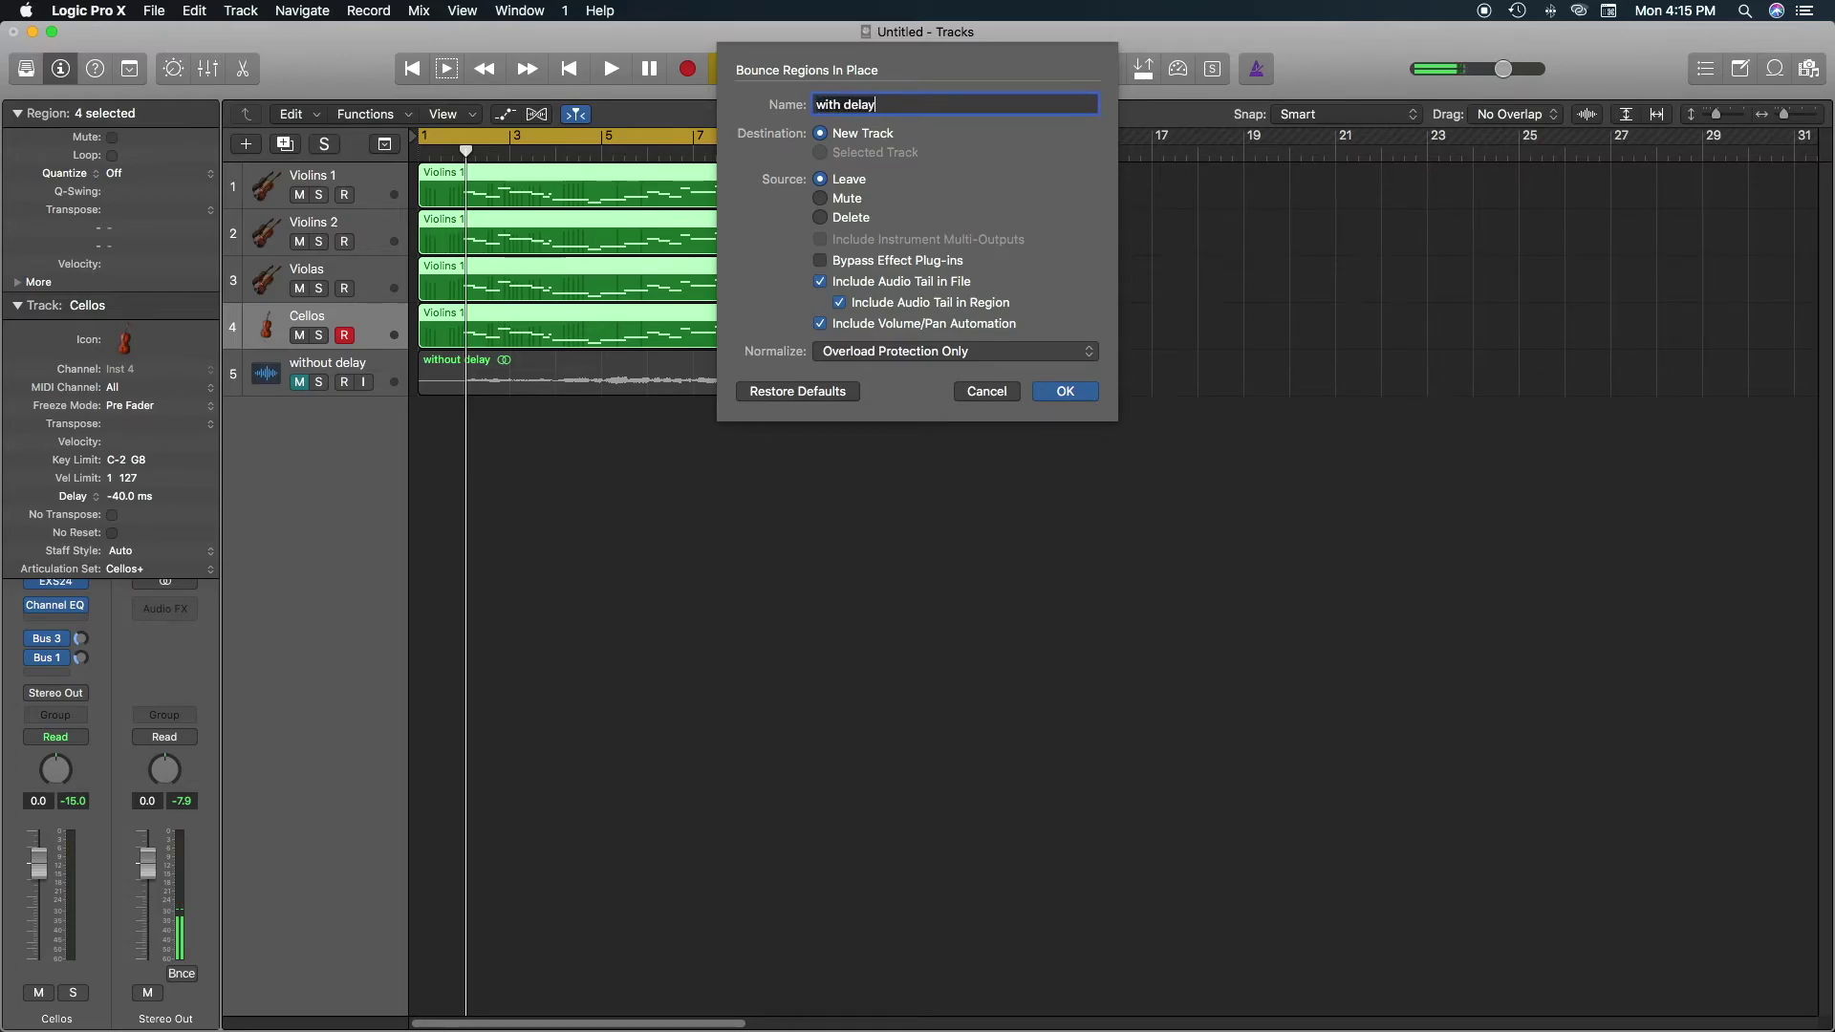
type("with delay")
key("Return")
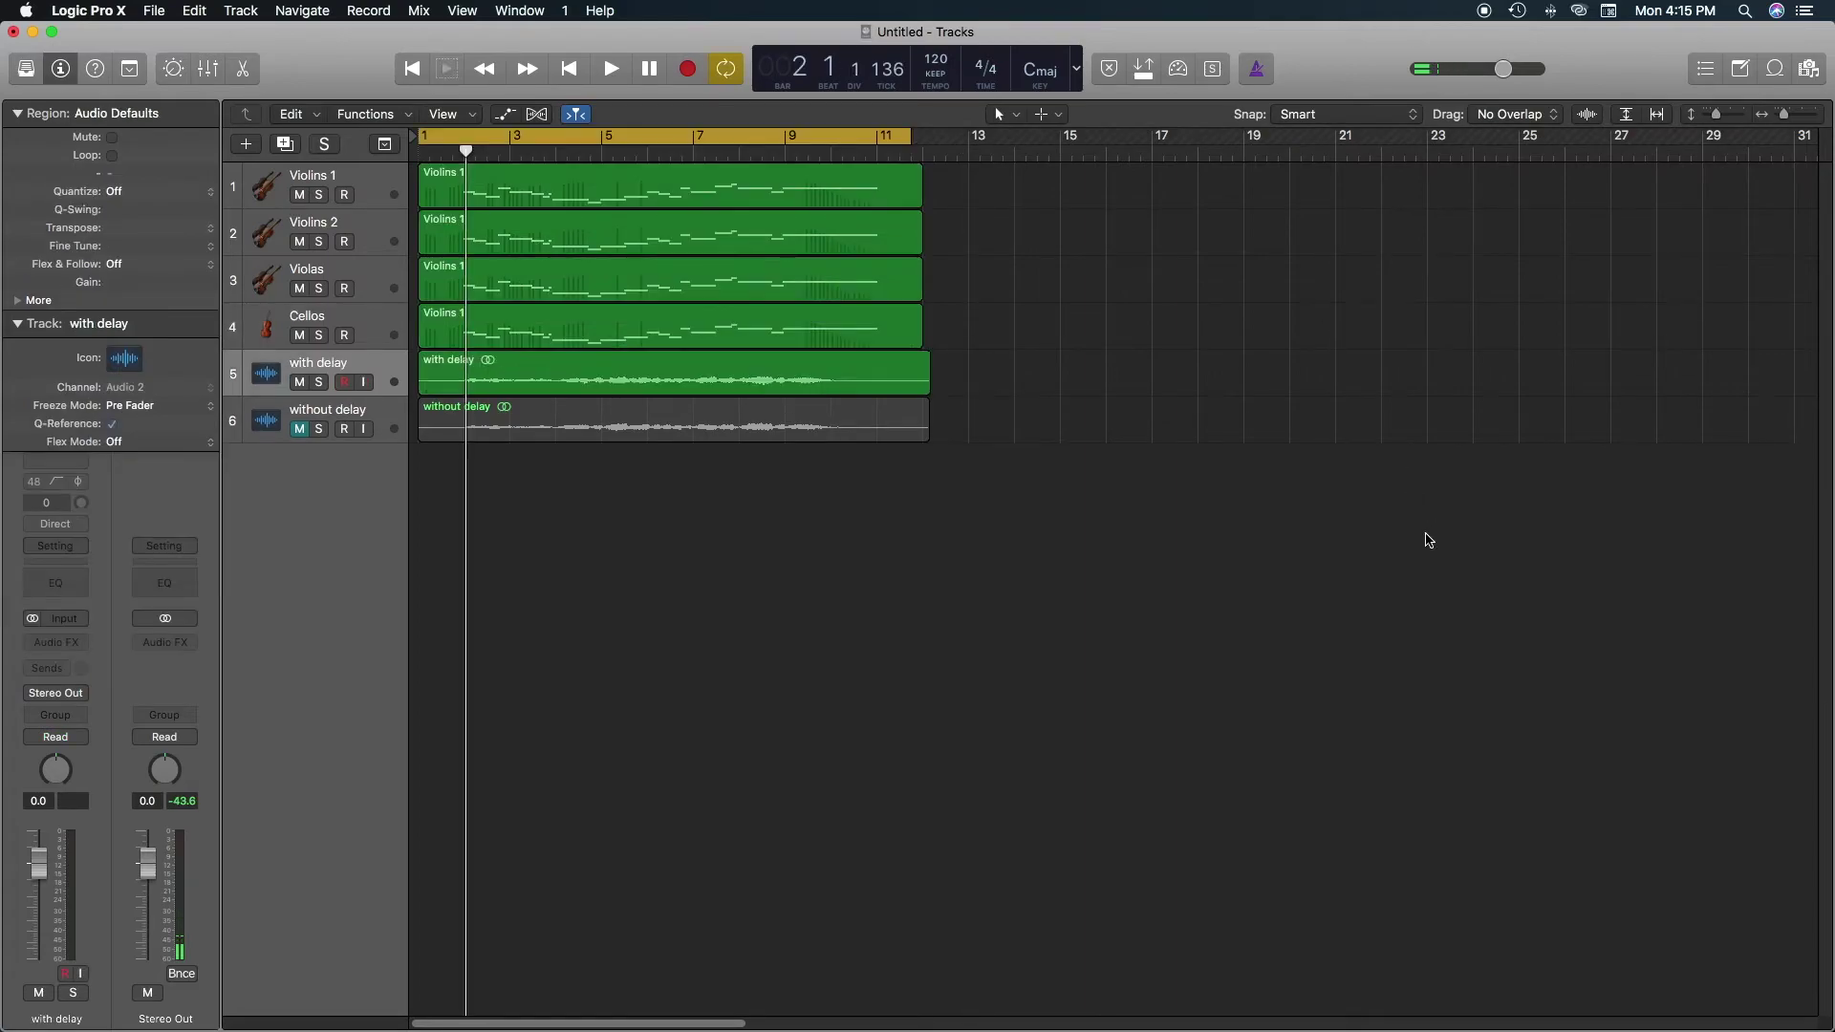
Solo only the "without delay" track and play back the cycle range to hear it.
left_click(315, 381)
left_click(318, 429)
left_click(318, 381)
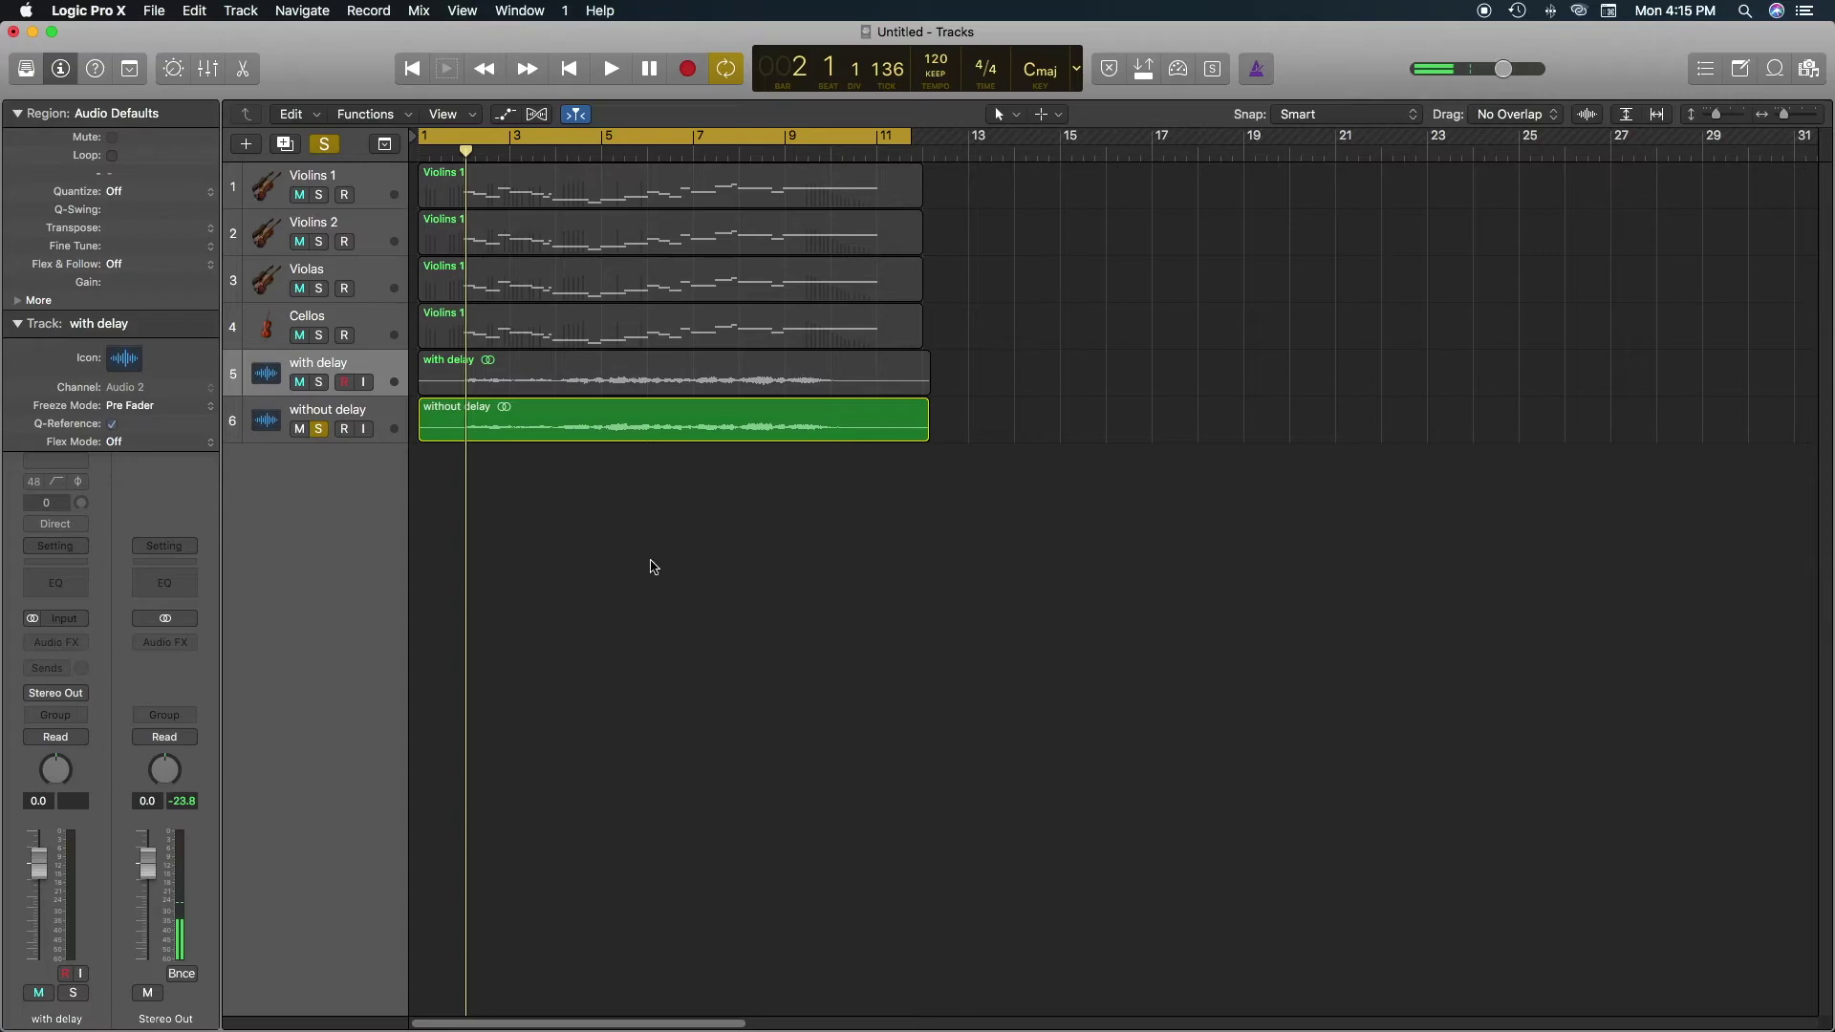
key("space")
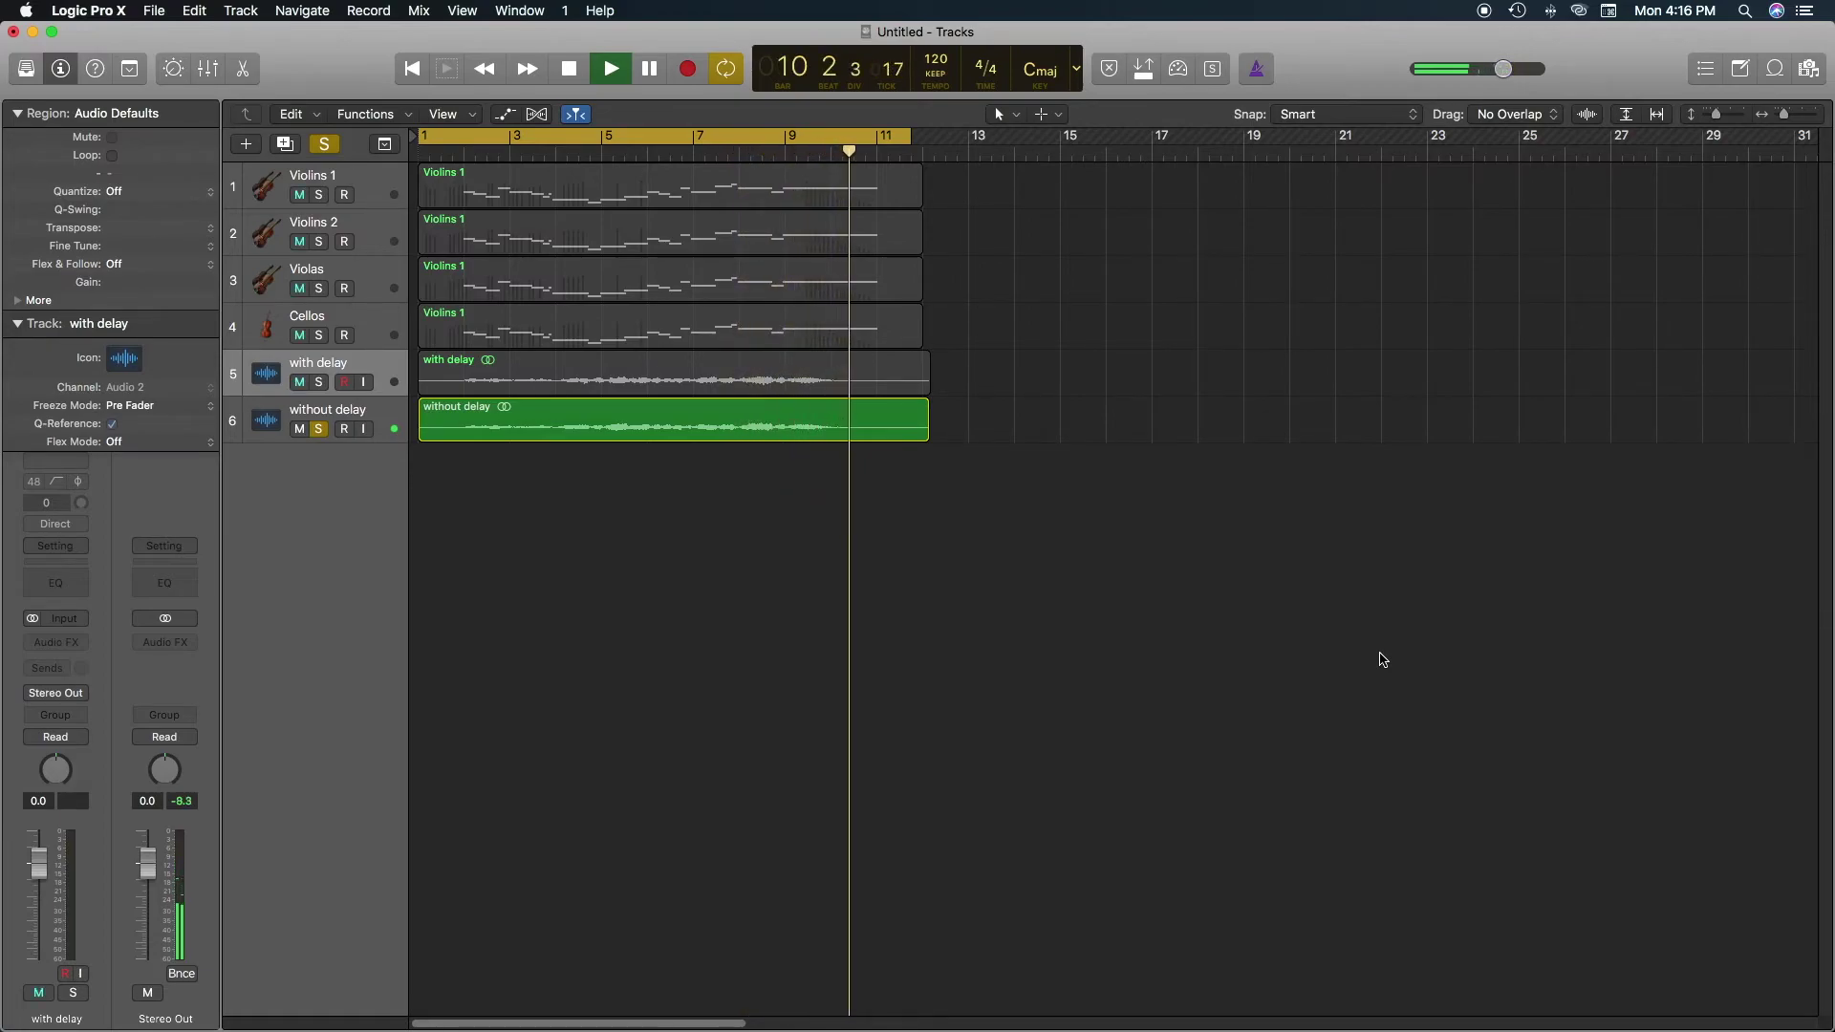
key("space")
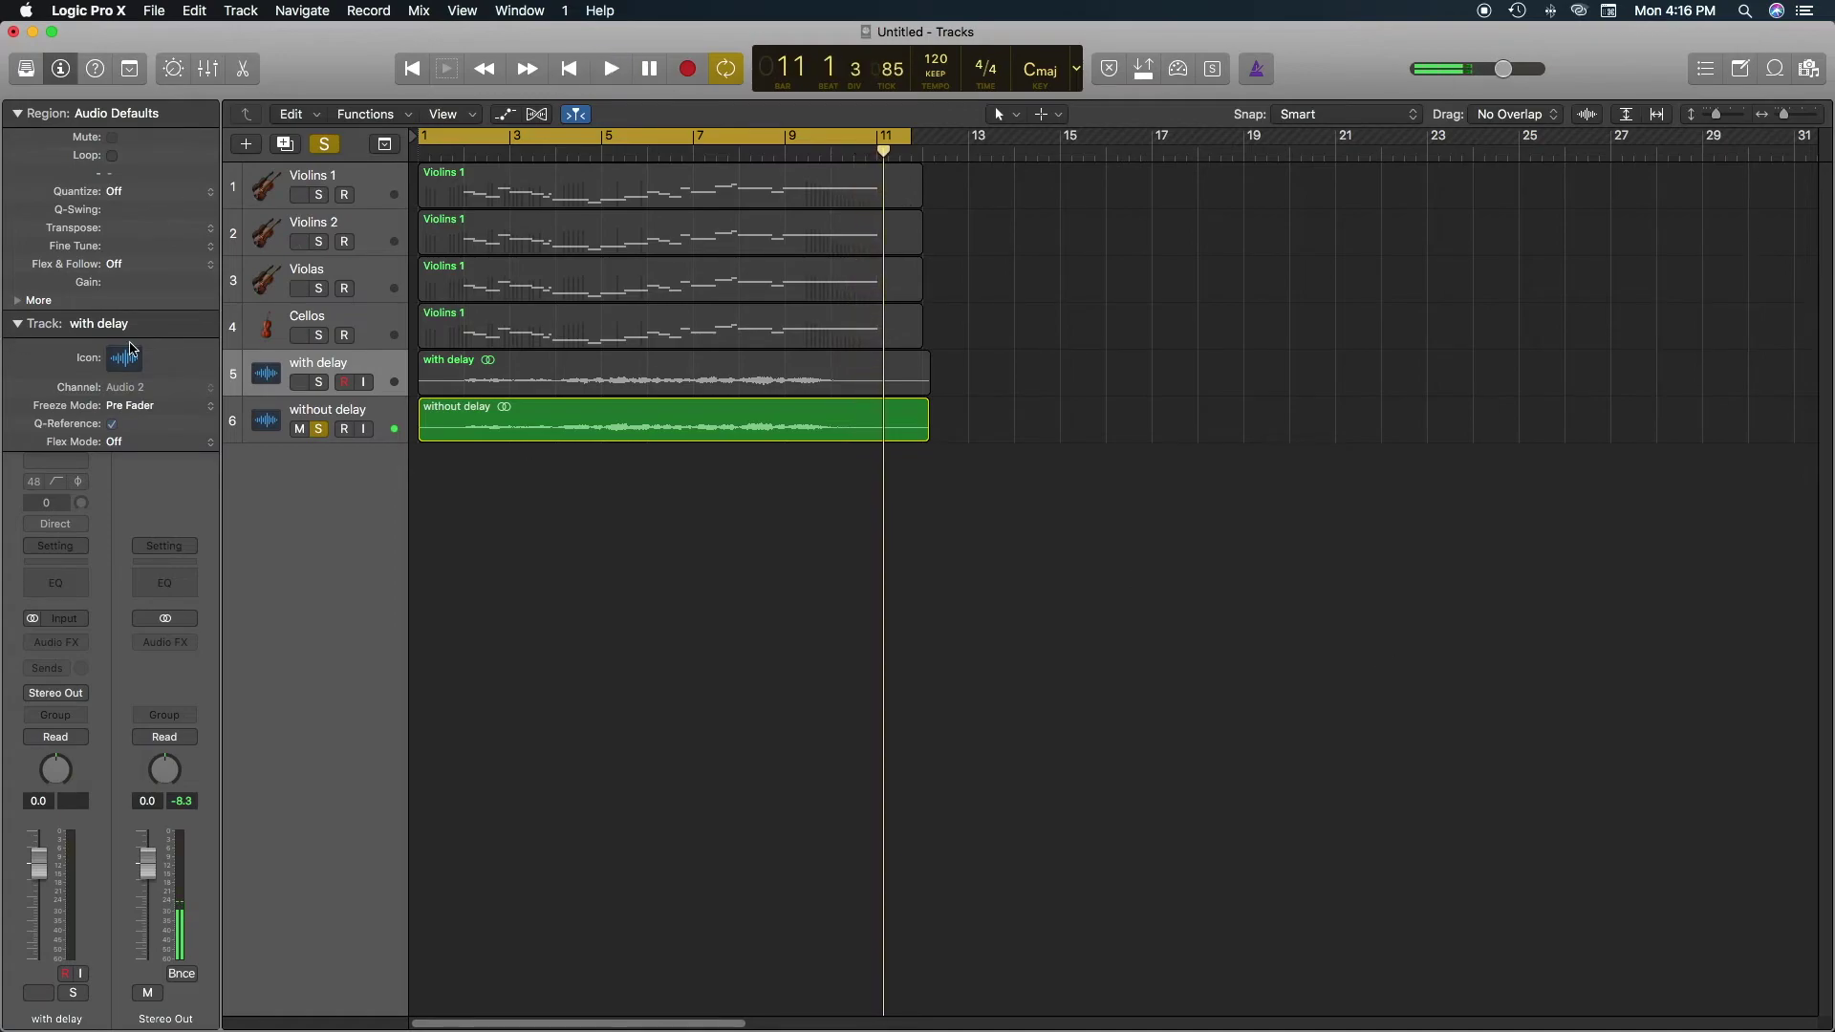
Switch the solo from "without delay" to the "with delay" track and play back the cycle range.
left_click(319, 382)
left_click(319, 430)
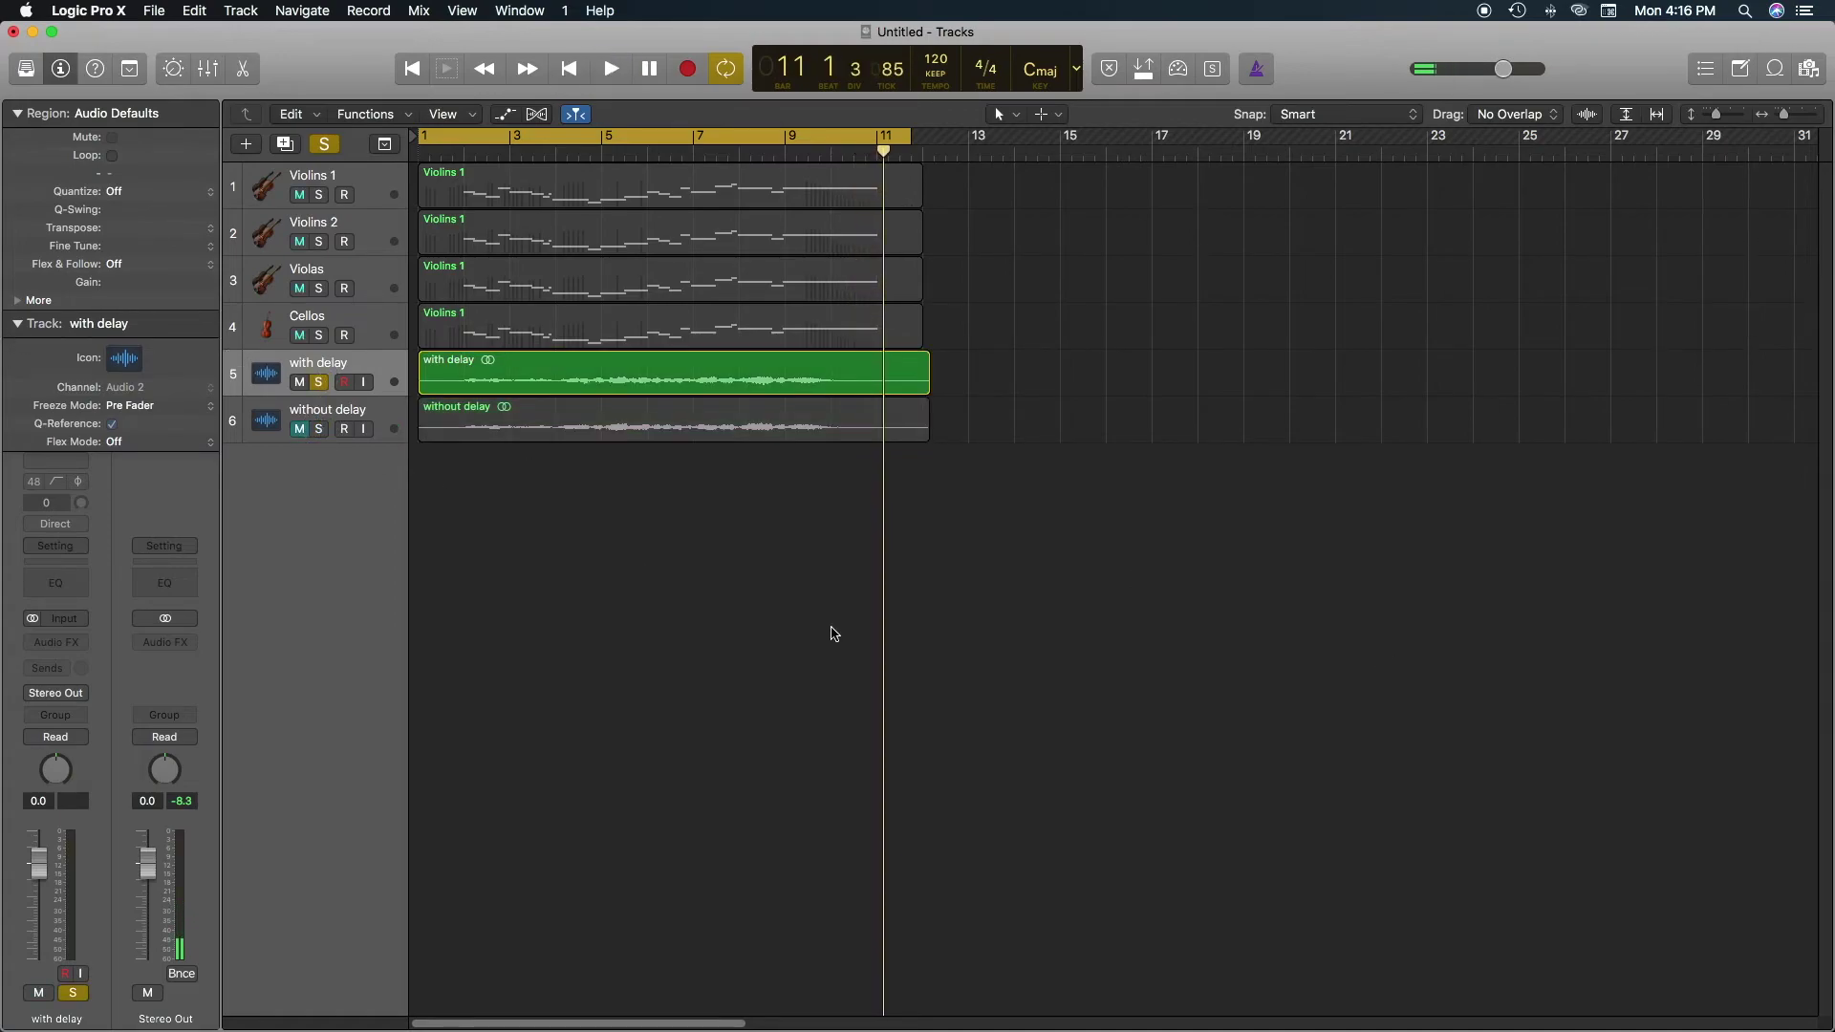
key("space")
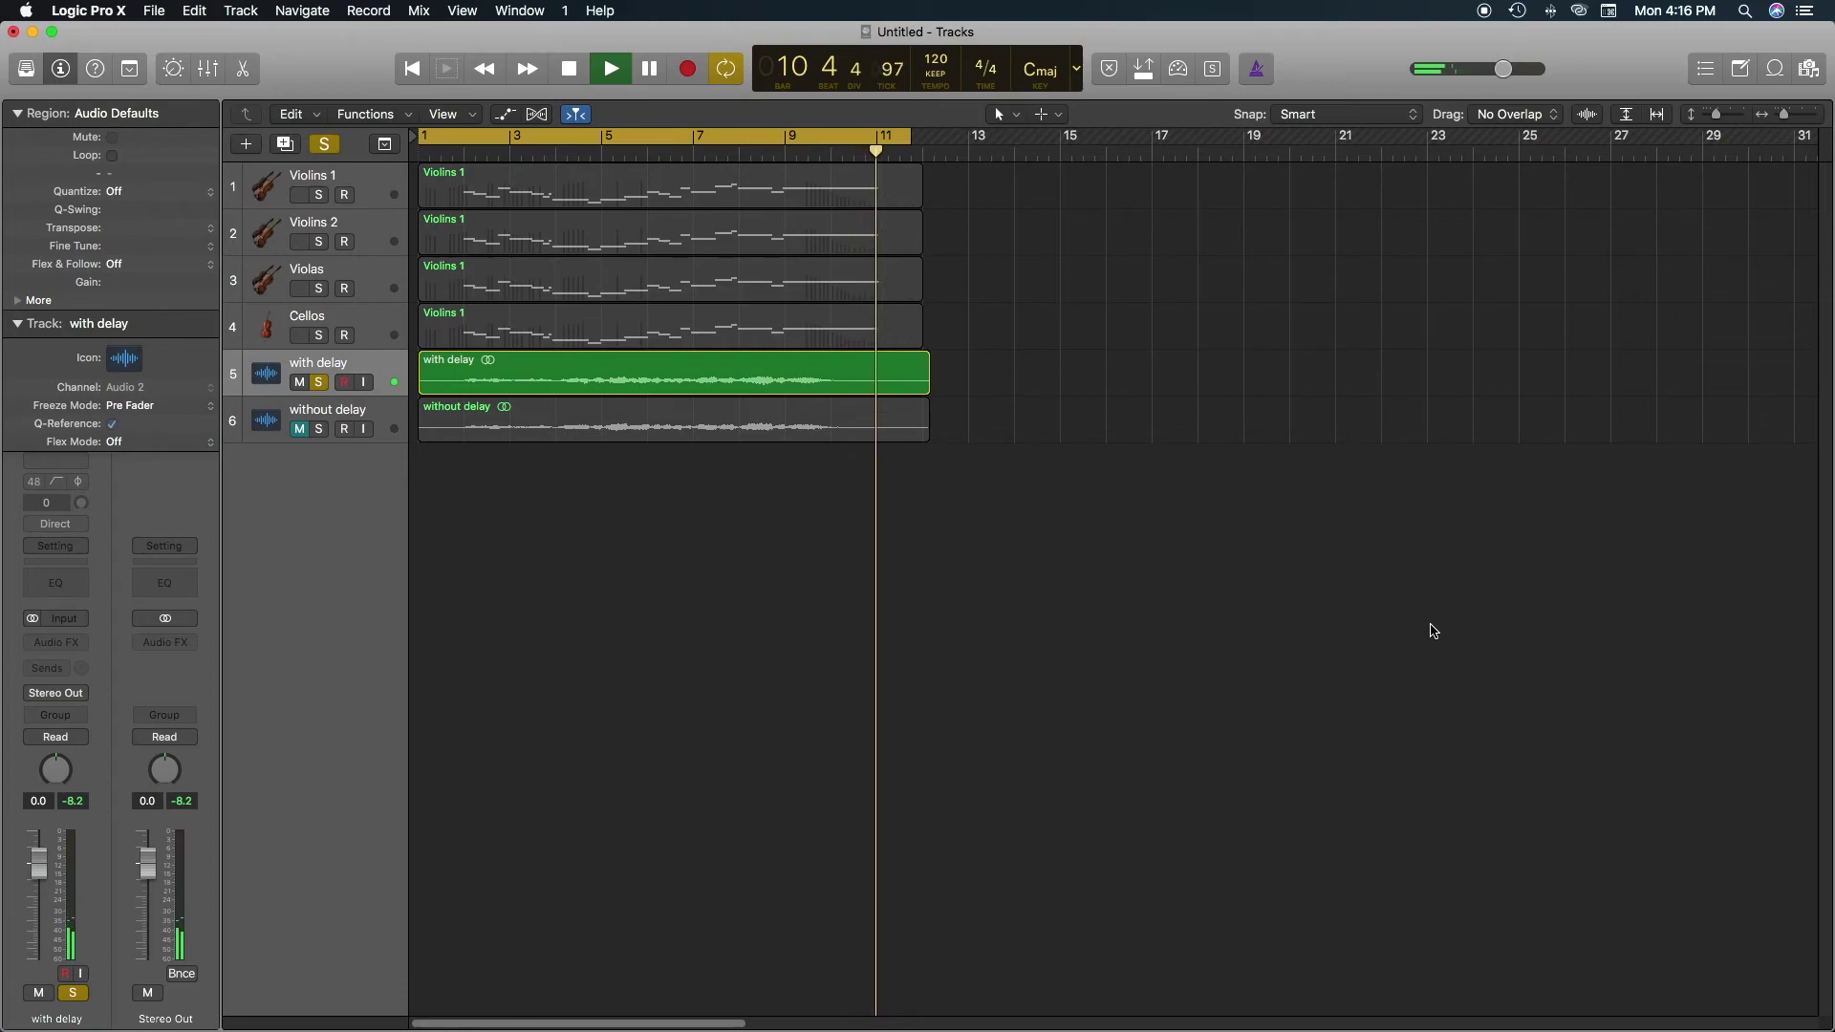
key("space")
Switch the solo back to the "without delay" track and listen to it once more.
key("space")
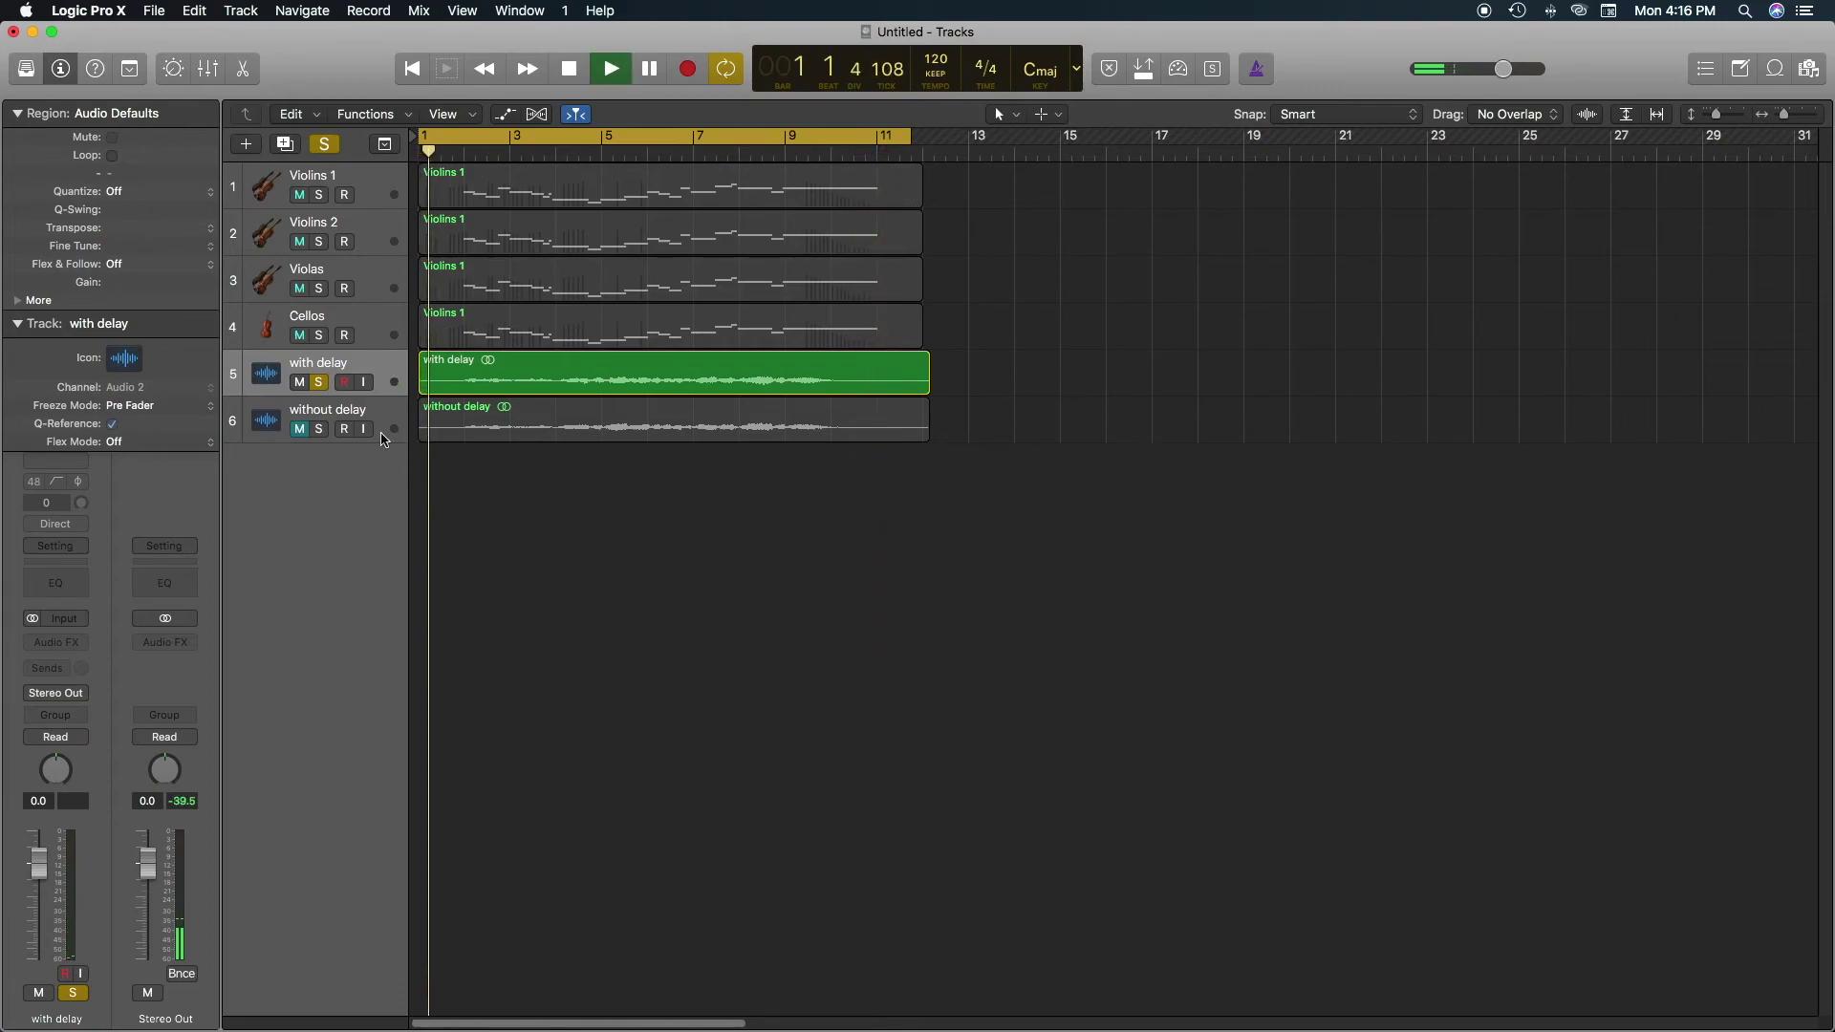
left_click(318, 429)
left_click(318, 382)
key("space")
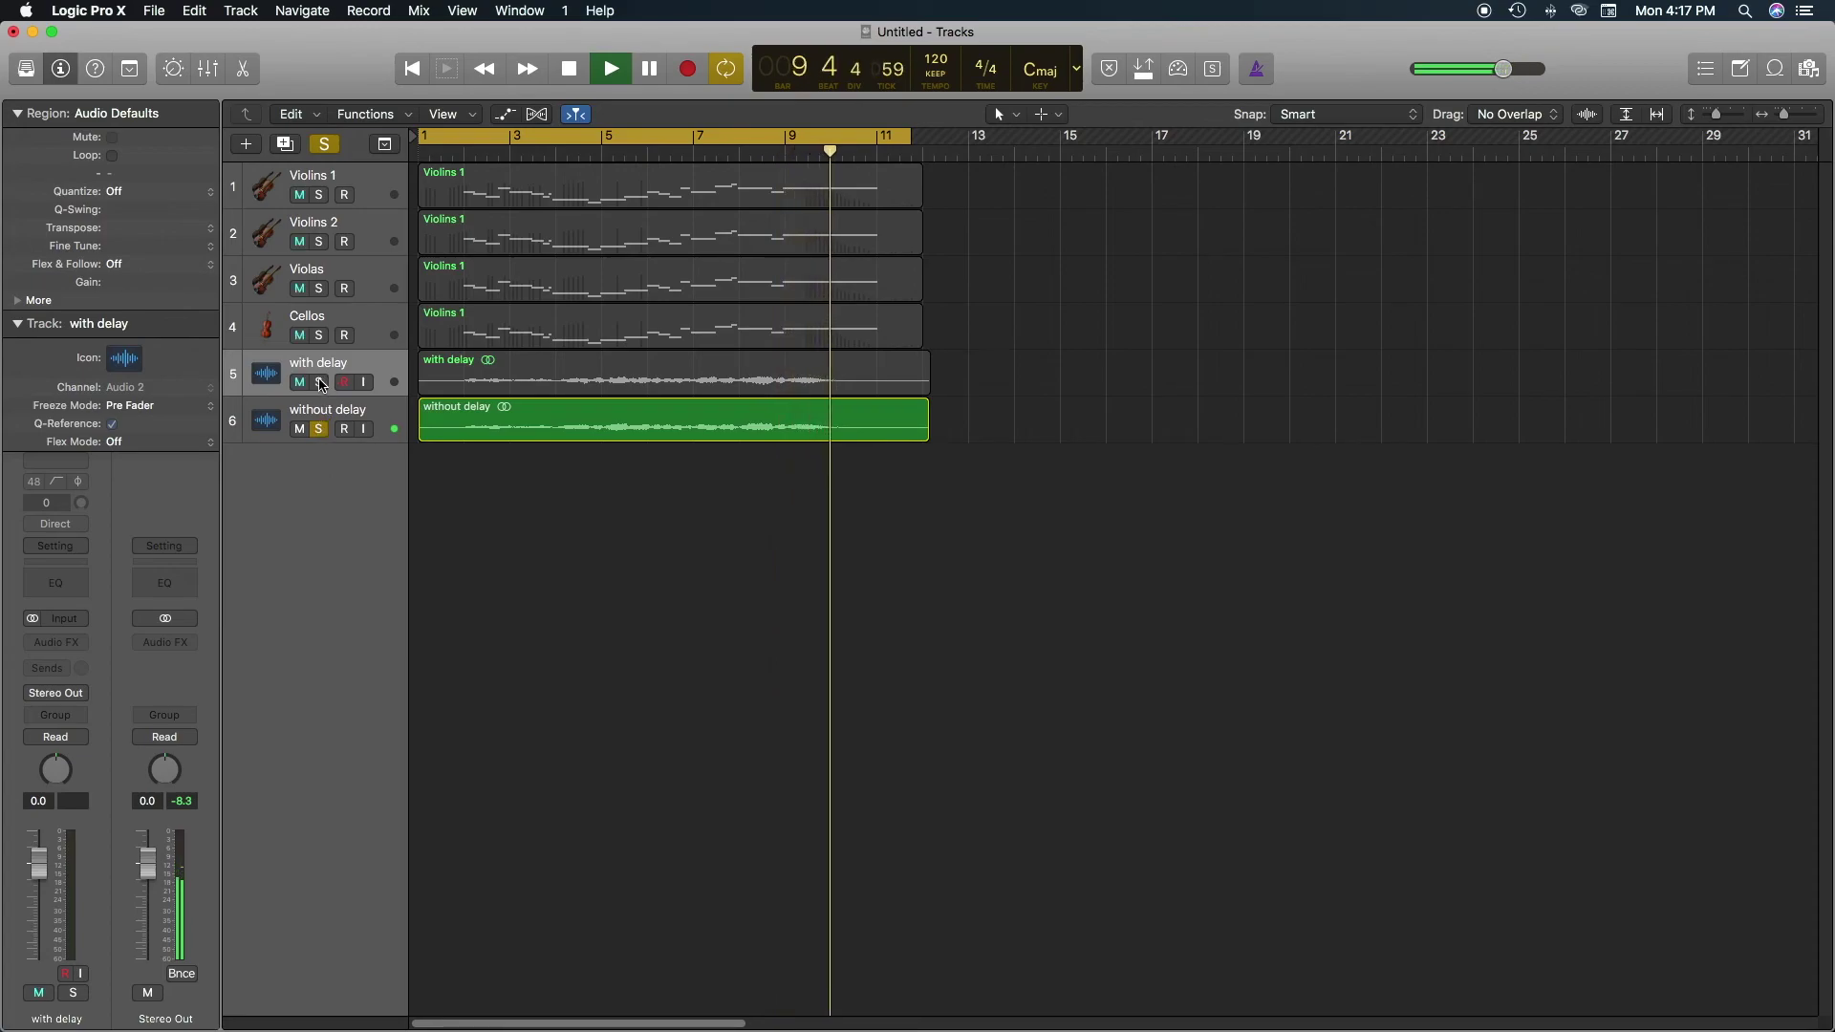
Solo only the "with delay" track again, listen to it for comparison, and stop playback.
left_click(318, 382)
left_click(318, 430)
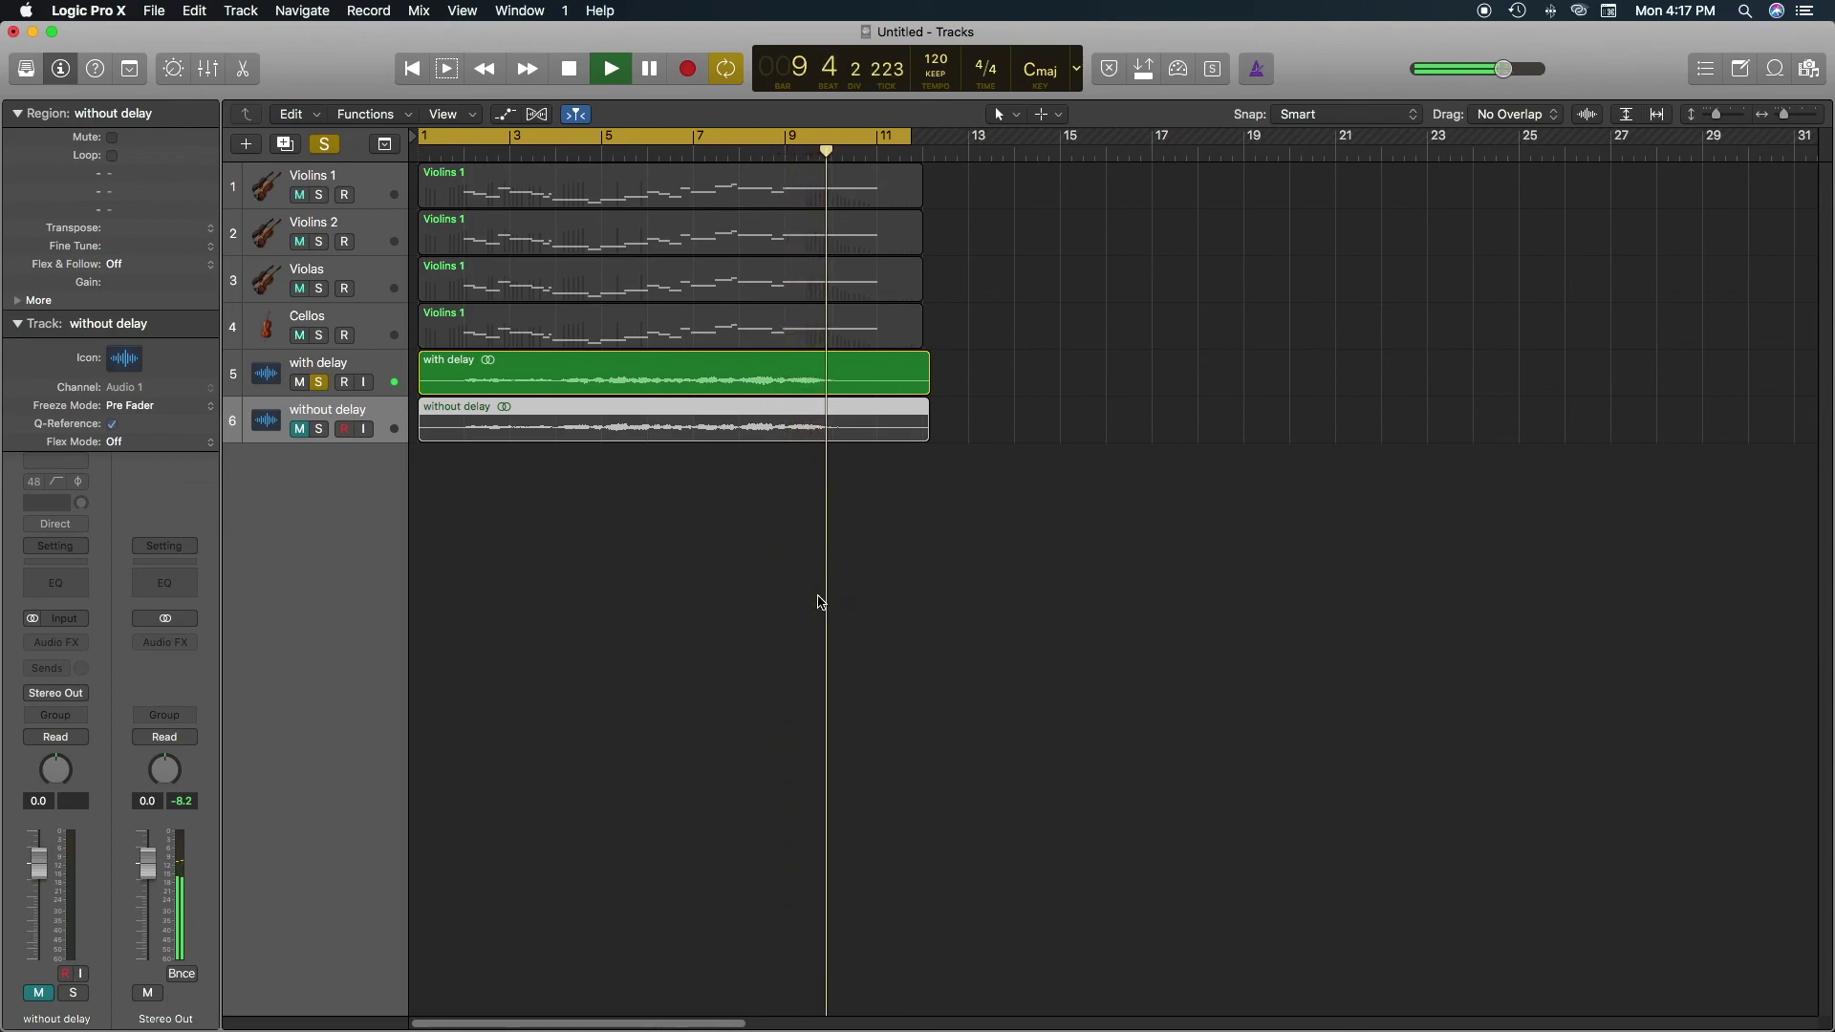
key("space")
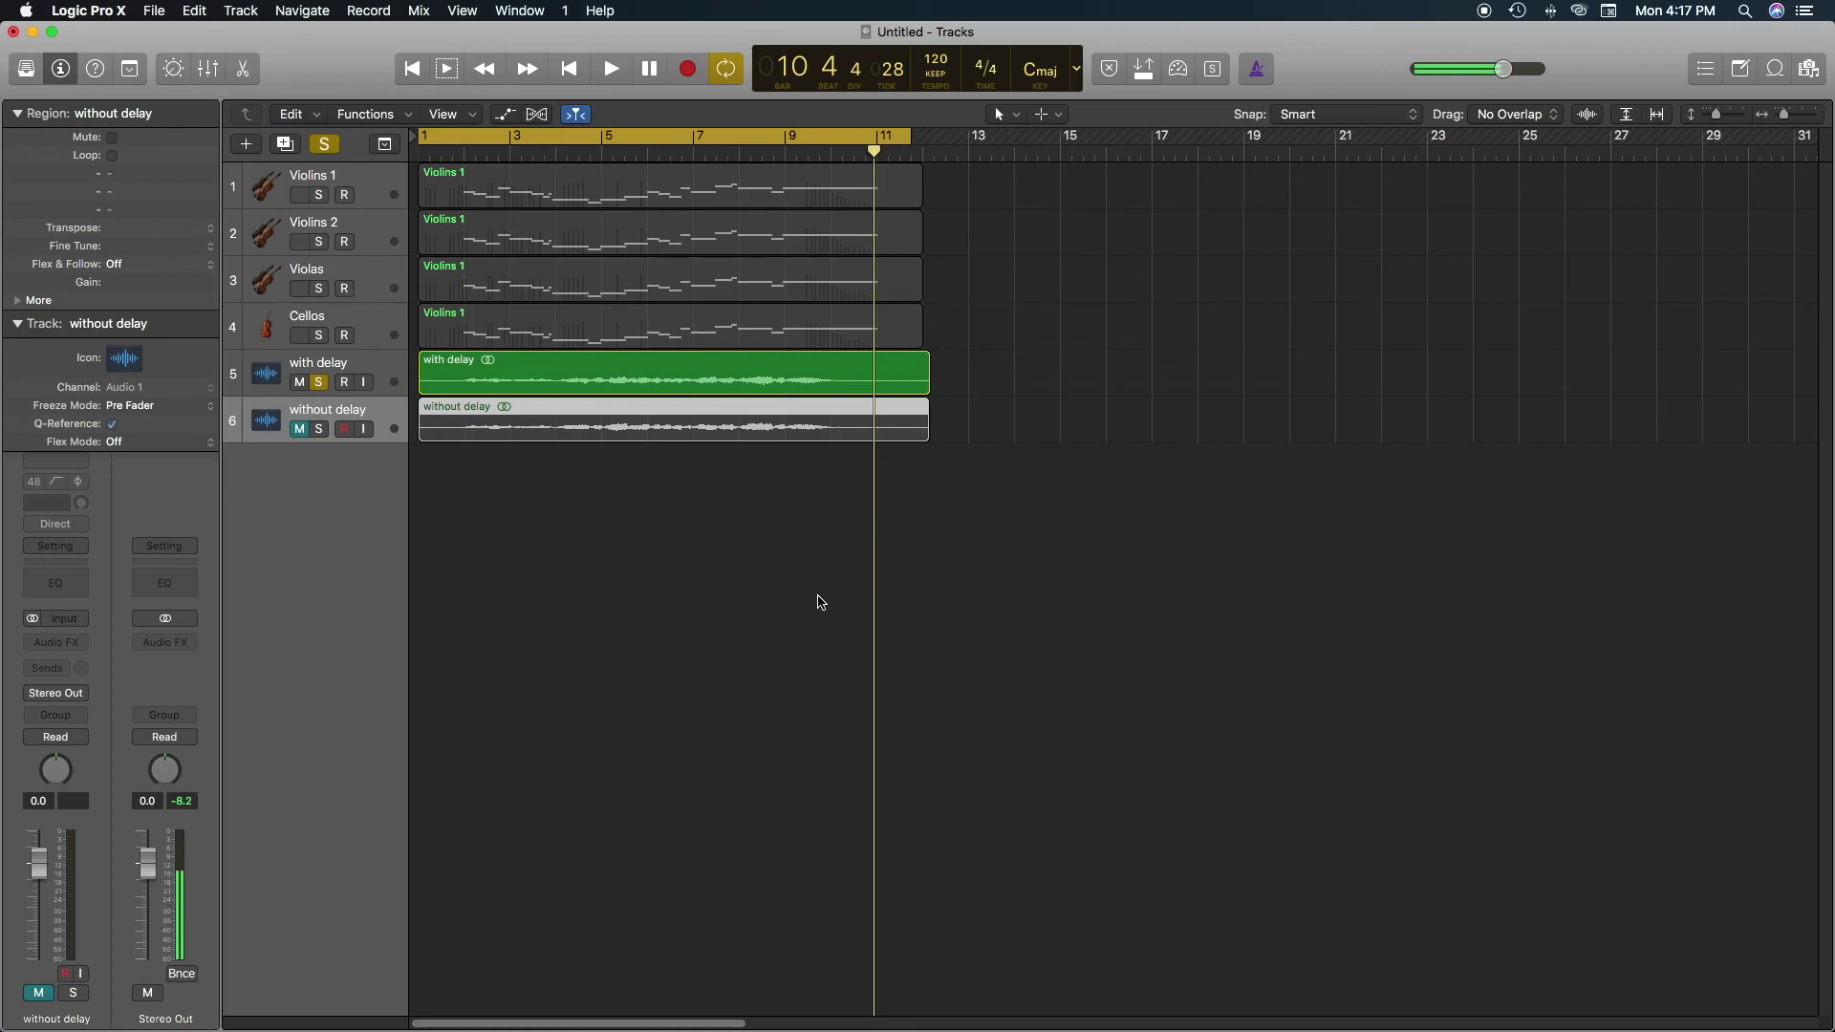